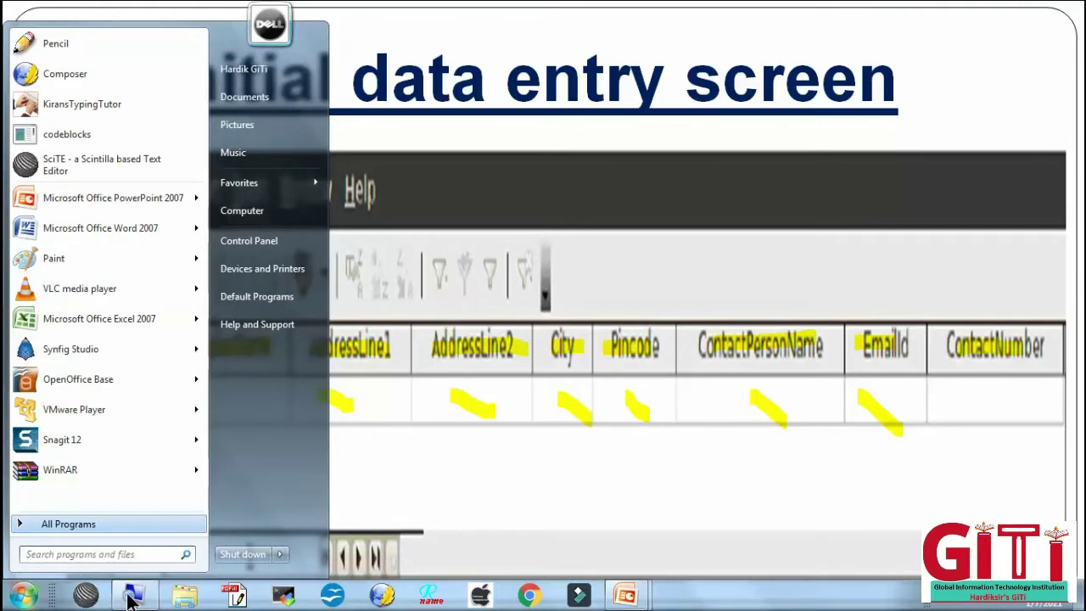
# - Launch OpenOffice Base from the Start menu's All Programs > OpenOffice 4.0.1 folder
pyautogui.click(131, 595)
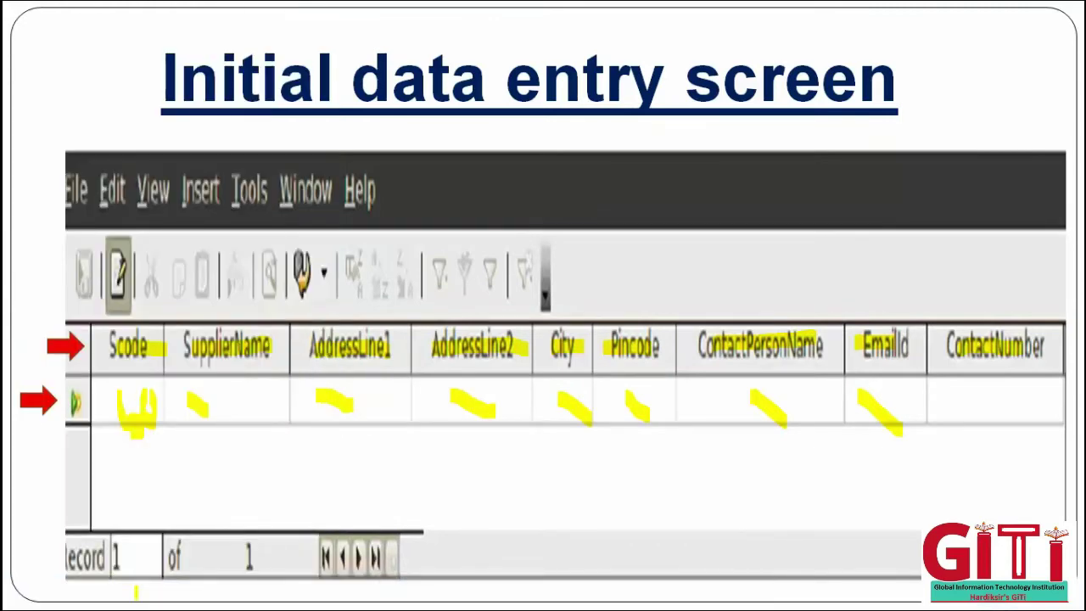
pyautogui.press('super')
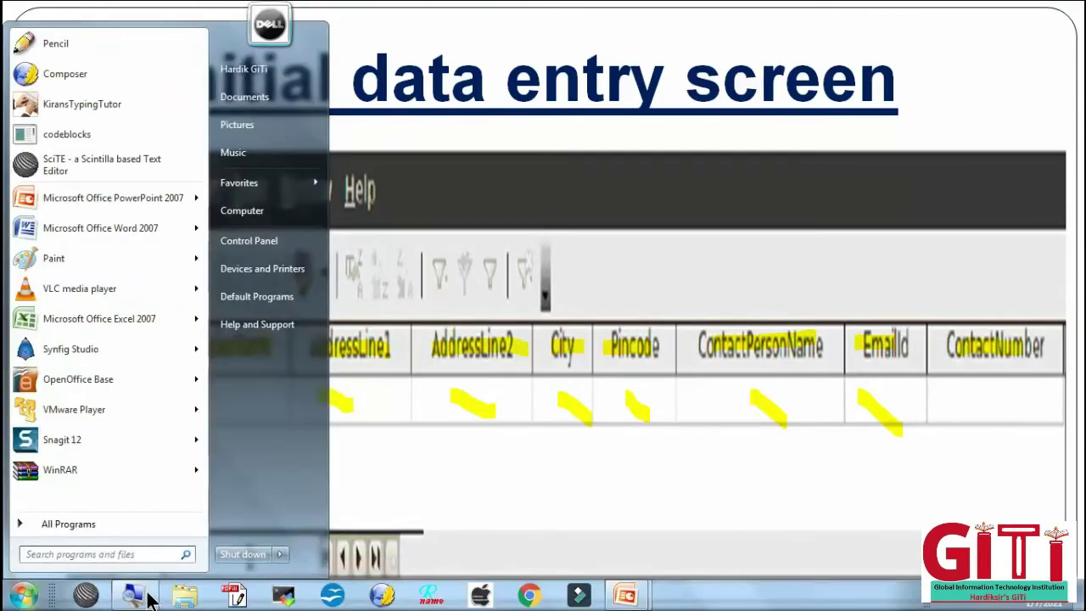
pyautogui.click(146, 597)
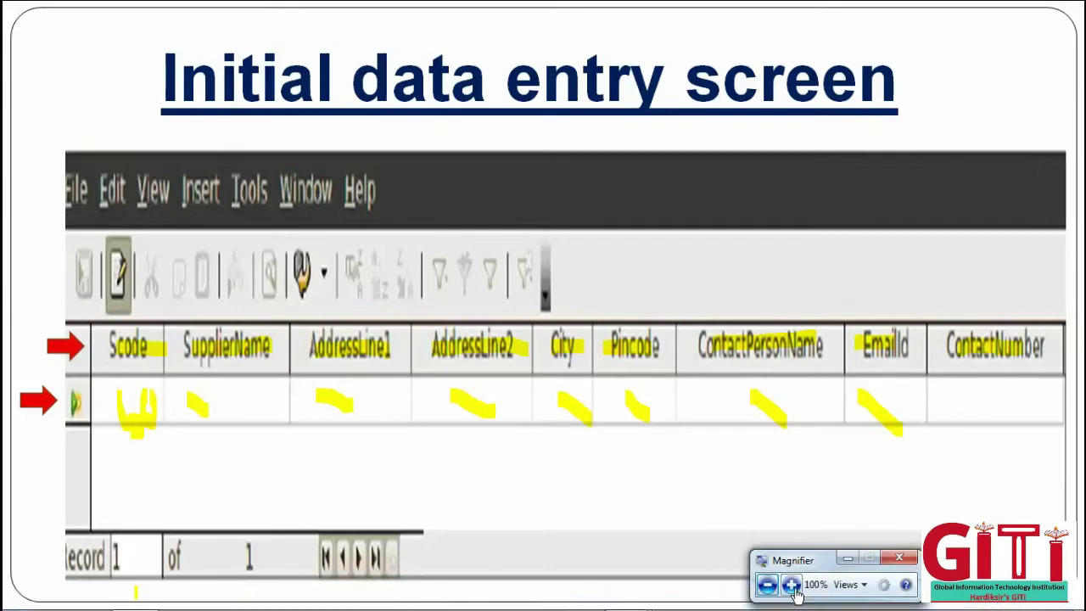
pyautogui.click(791, 584)
pyautogui.click(794, 589)
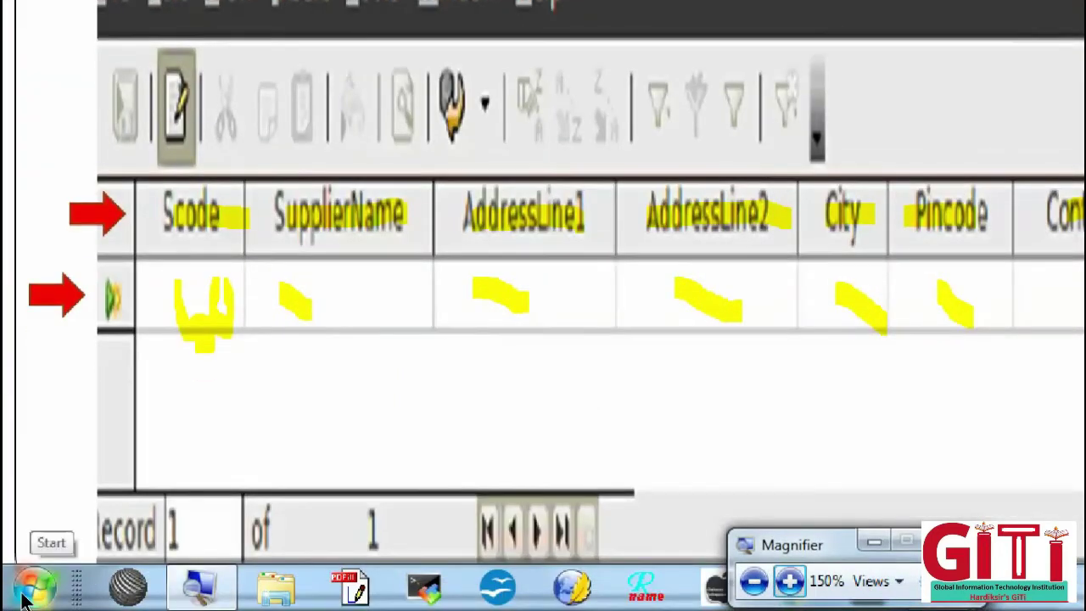
pyautogui.click(34, 585)
pyautogui.click(53, 488)
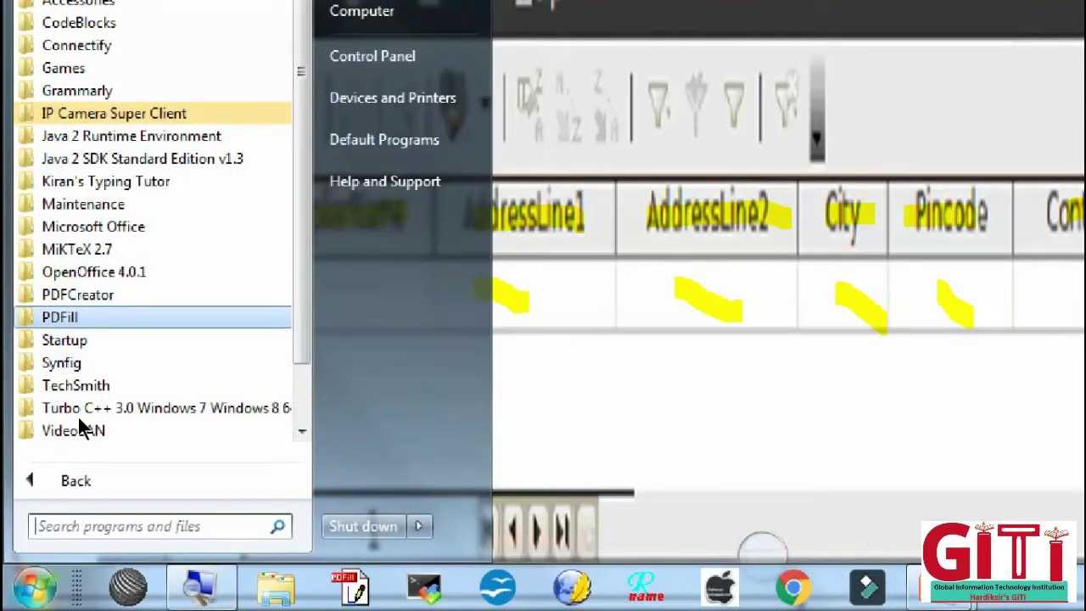
pyautogui.press('Up')
pyautogui.press('Up')
pyautogui.press('Return')
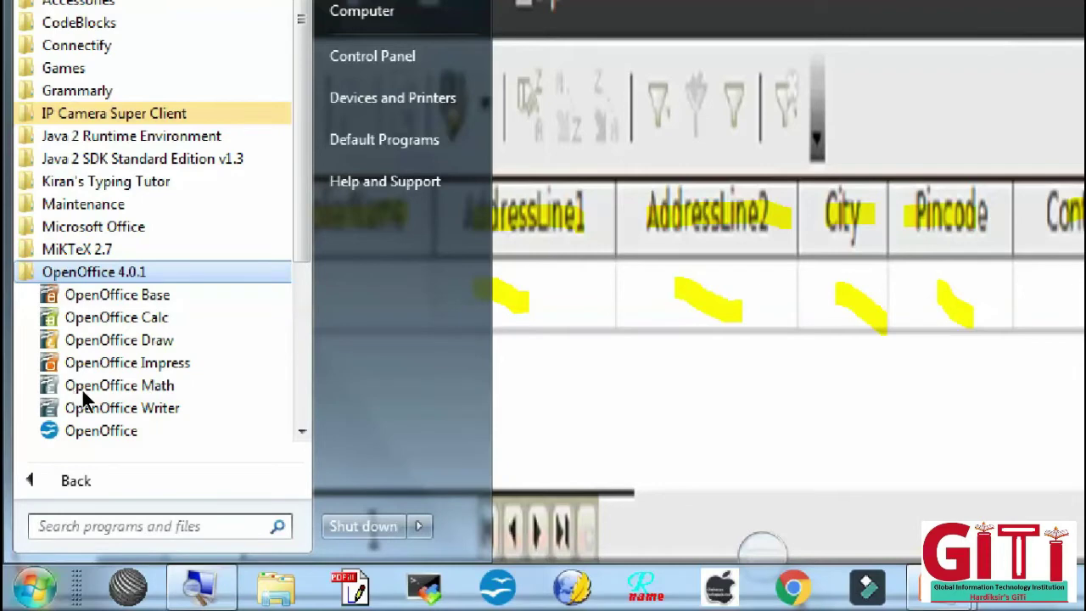
pyautogui.press('Down')
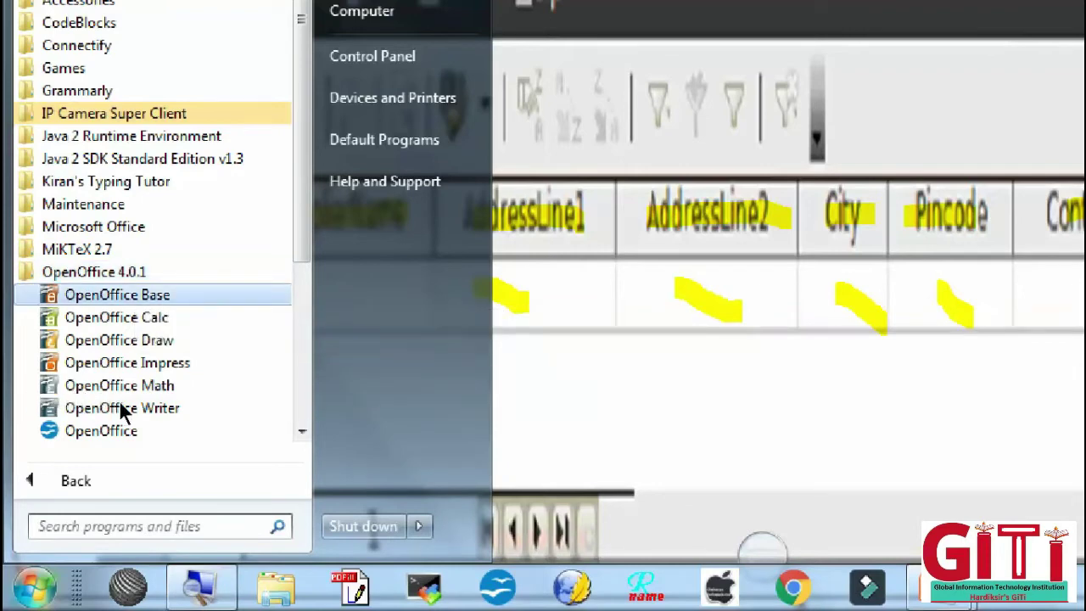
pyautogui.press('Escape')
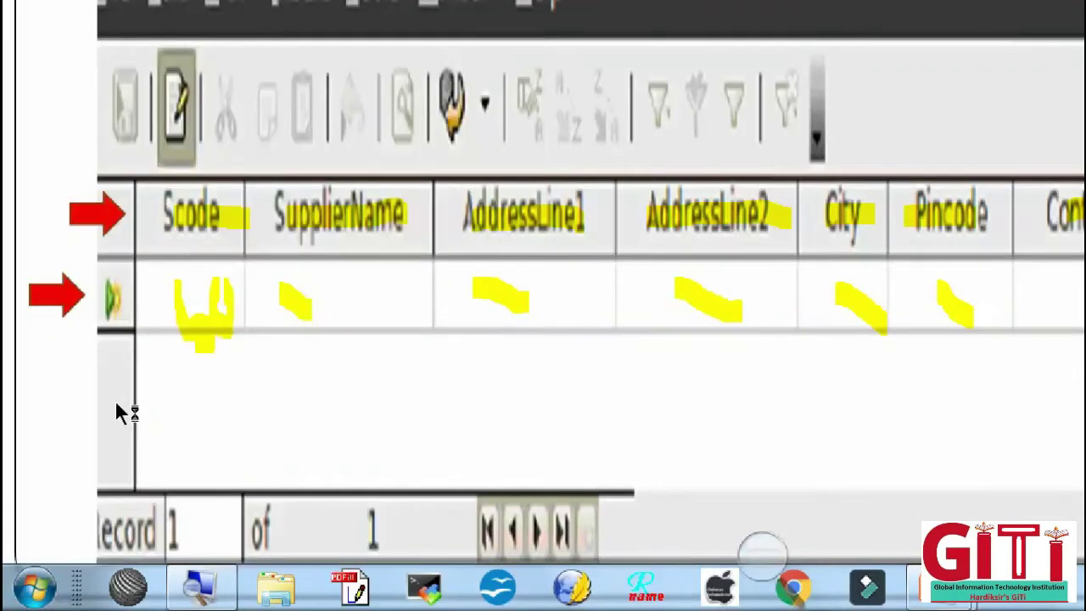
pyautogui.press('super+minus')
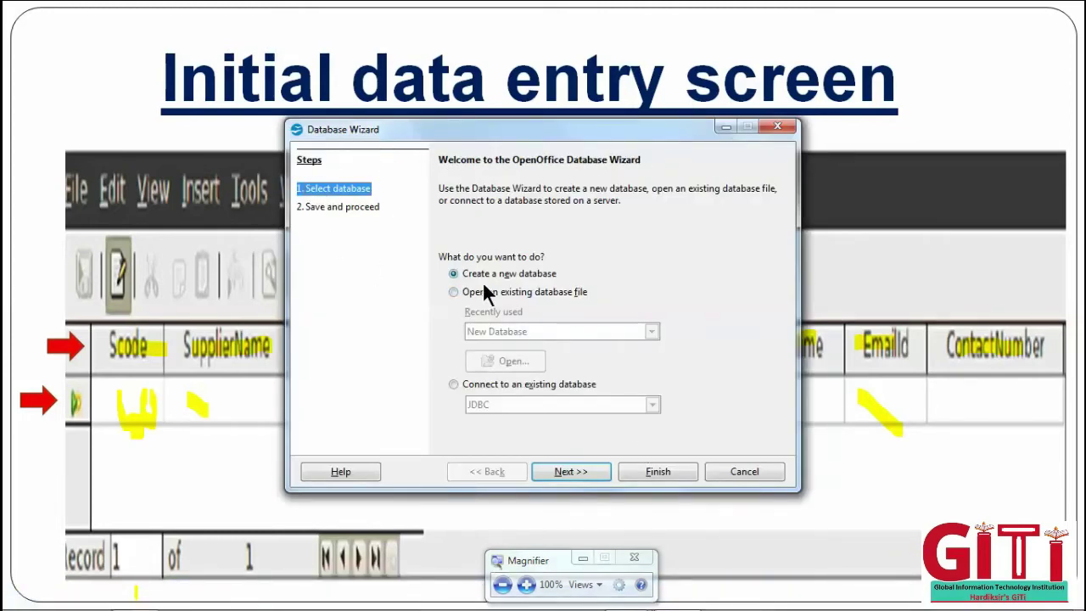
# - Create a new database, choose 'No, do not register the database', and finish the wizard
pyautogui.click(509, 574)
pyautogui.click(519, 585)
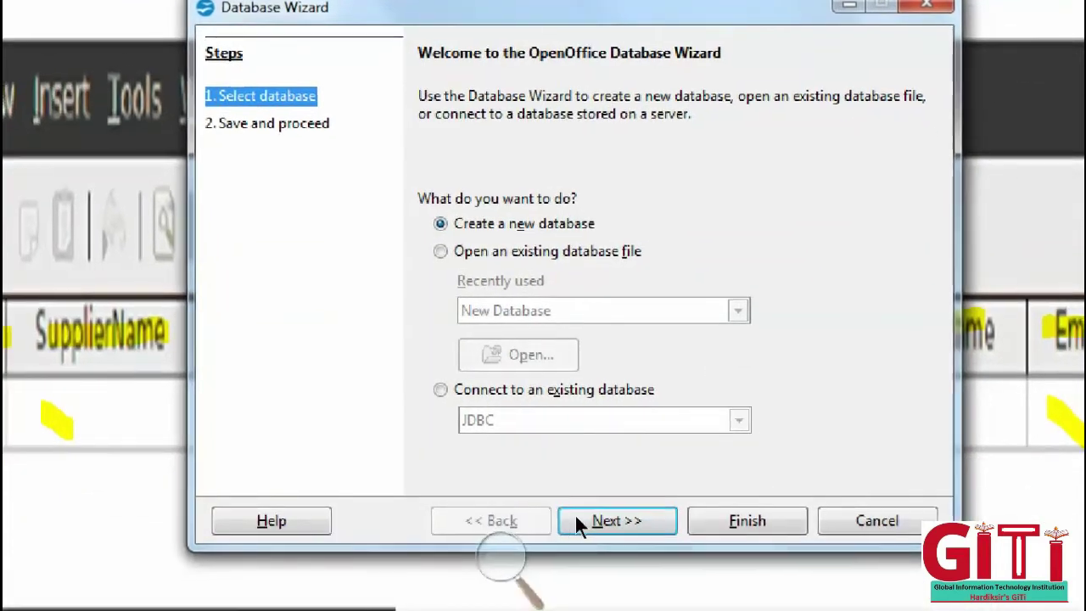
pyautogui.press('Return')
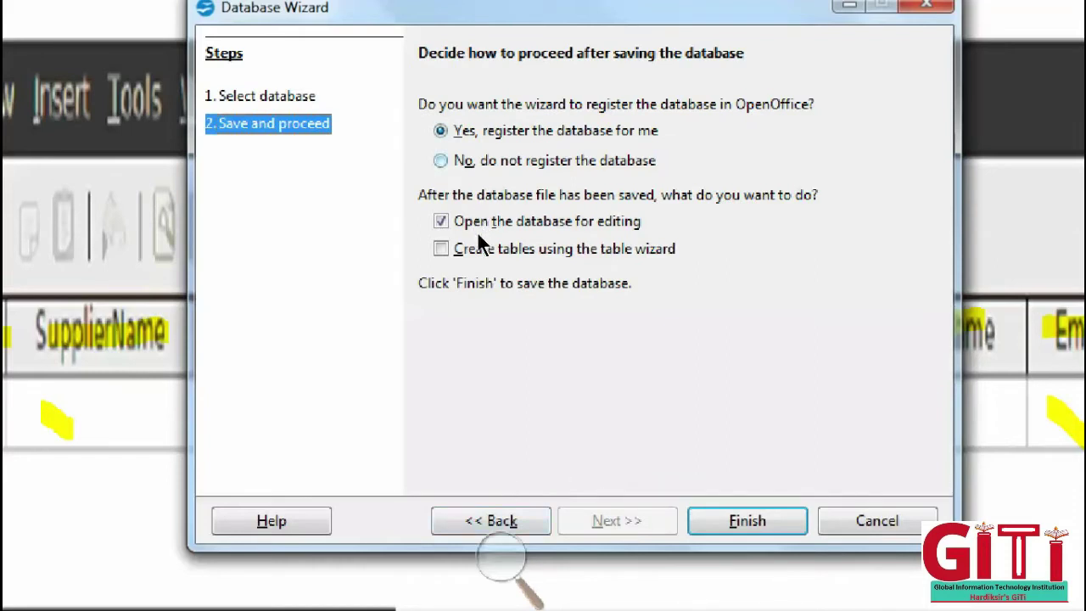
pyautogui.press('Down')
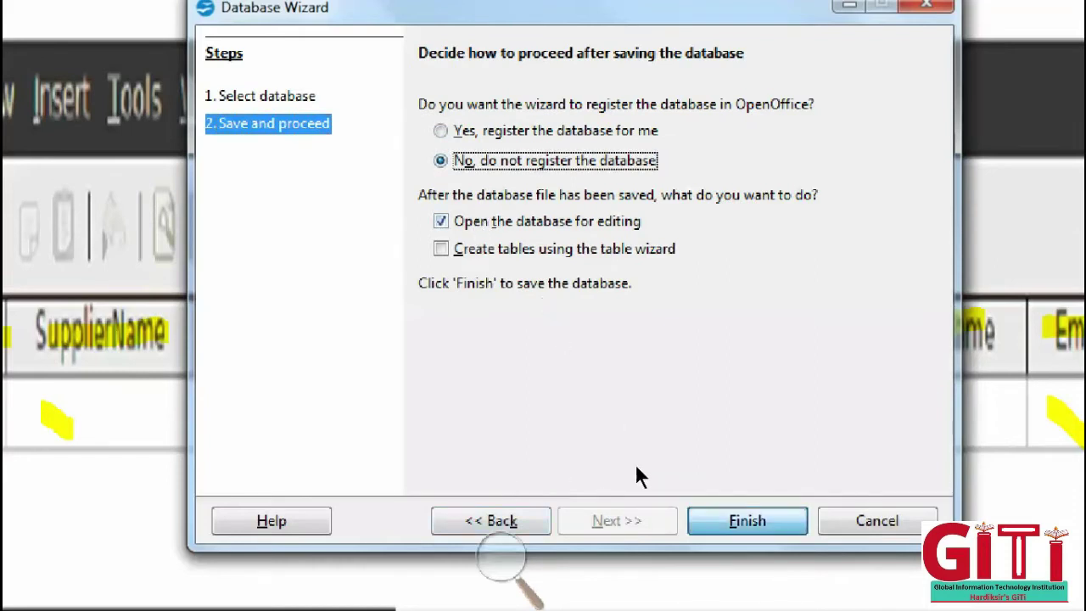
pyautogui.click(500, 561)
pyautogui.click(697, 509)
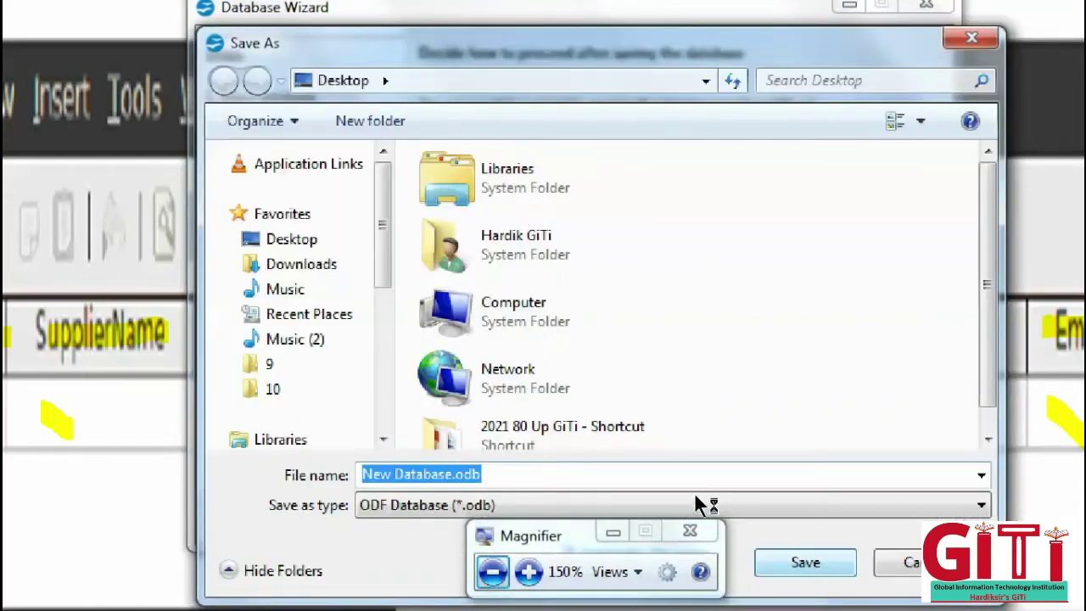
# - Replace the default 'New Database' file name with Supplier_Database
pyautogui.click(422, 473)
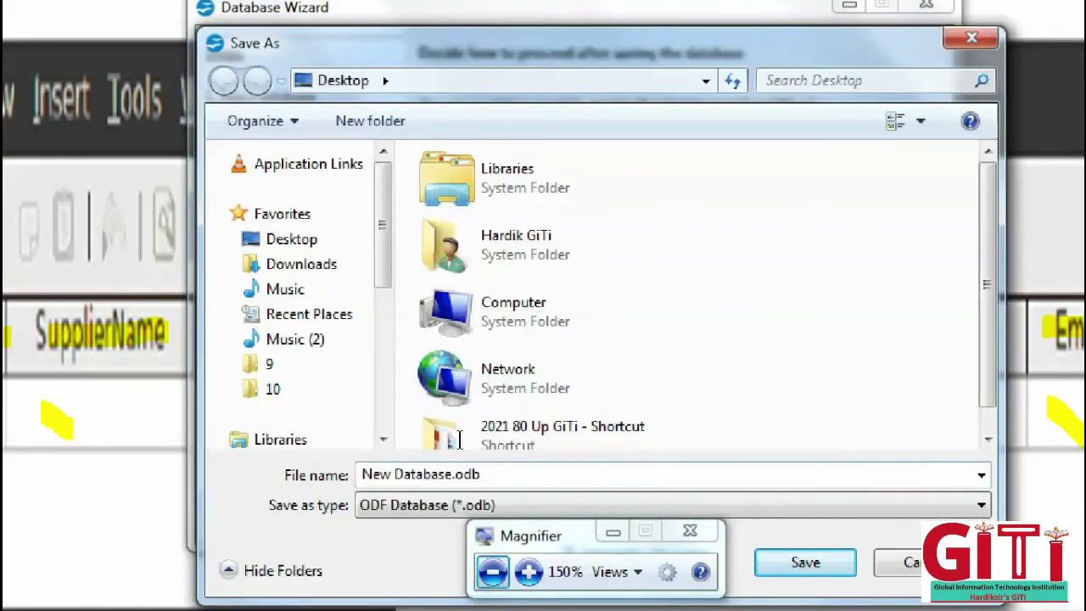
pyautogui.moveTo(454, 474); pyautogui.dragTo(401, 473)
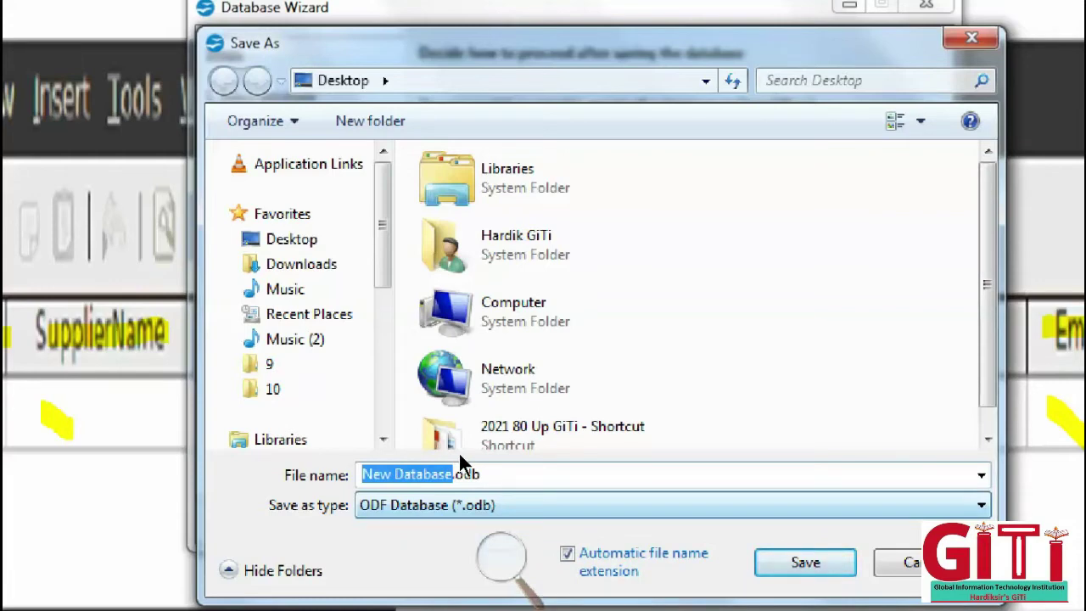
pyautogui.press('BackSpace')
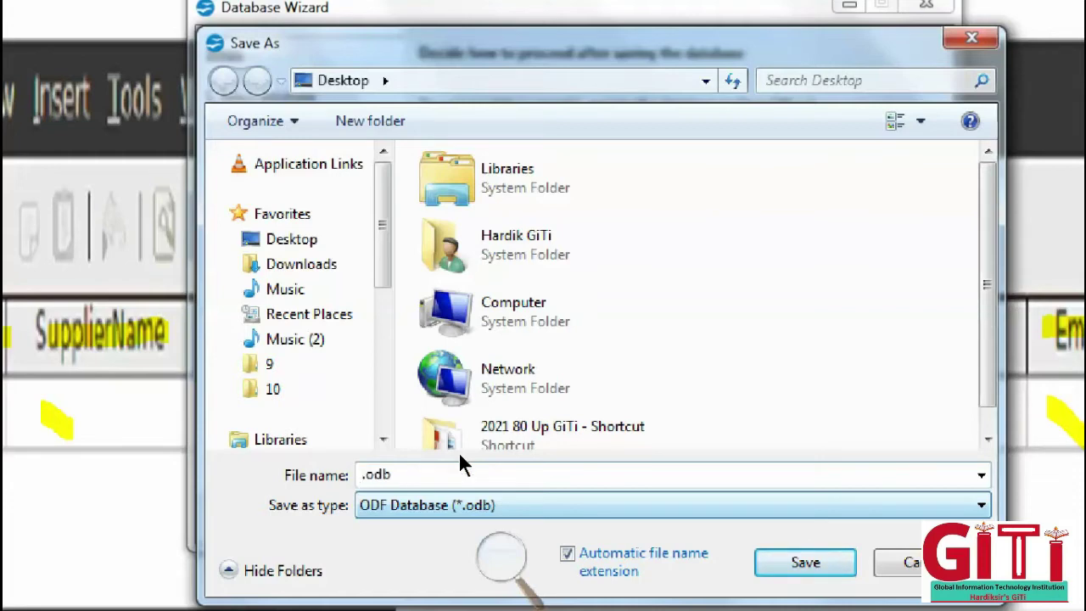
pyautogui.write('Su')
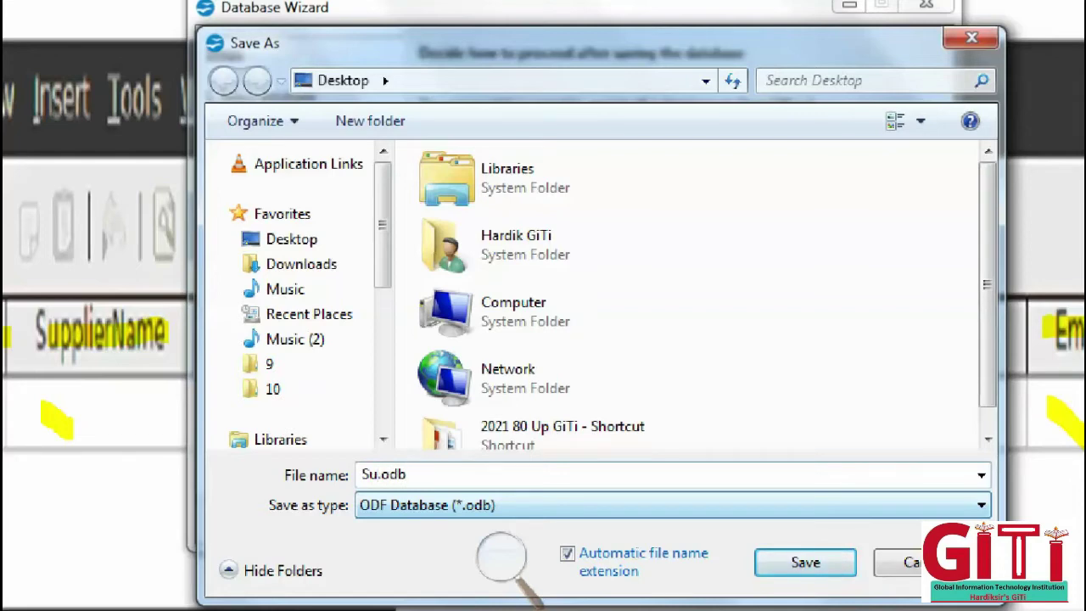
pyautogui.write('pplier_Database')
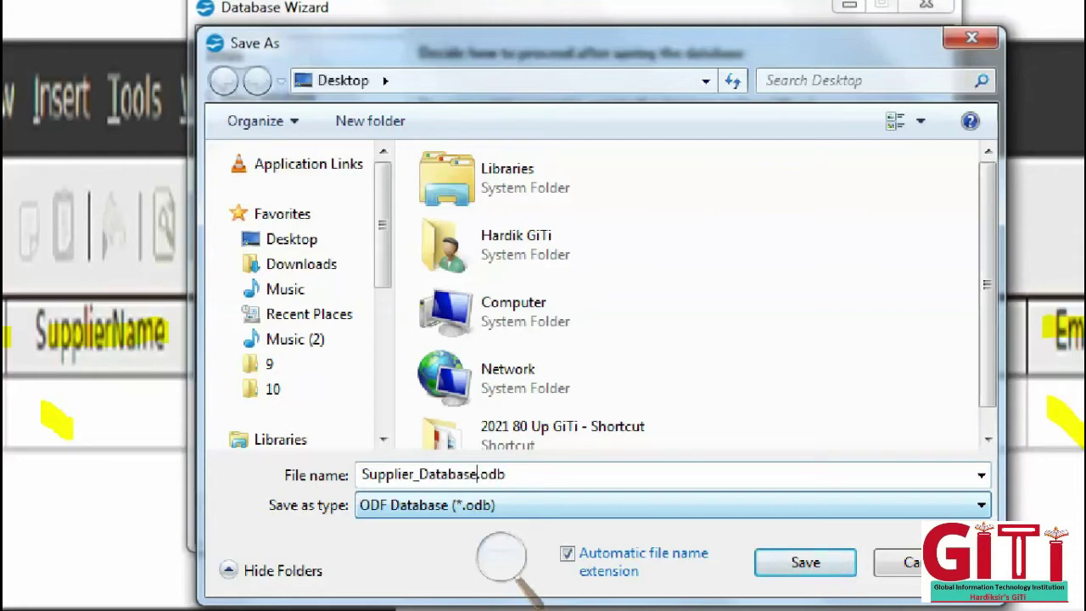
# - Save the database as Supplier_Database.odb and finish the wizard
pyautogui.click(500, 555)
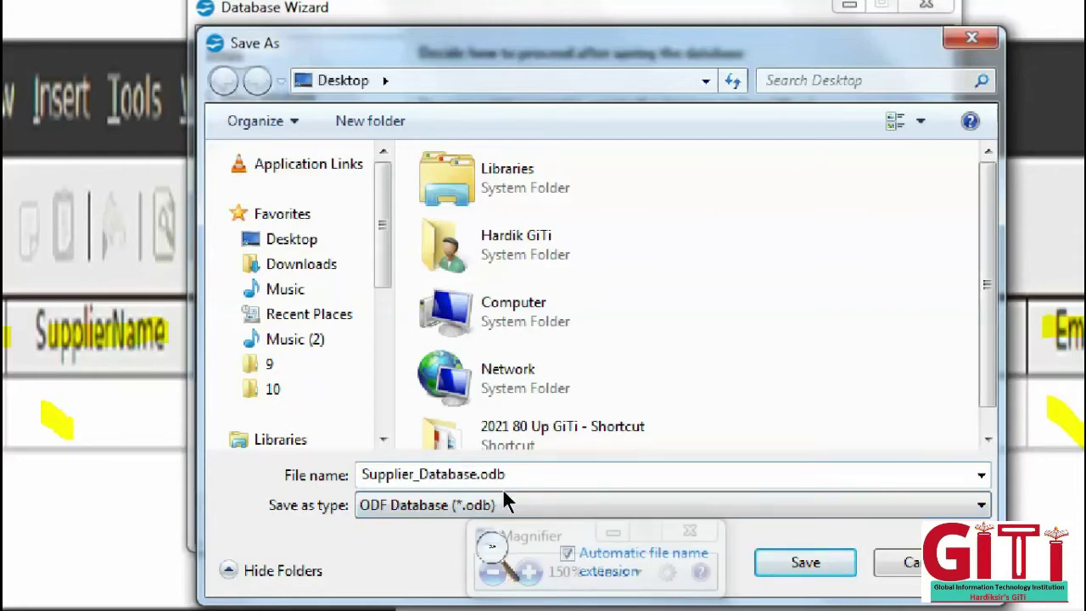
pyautogui.click(527, 571)
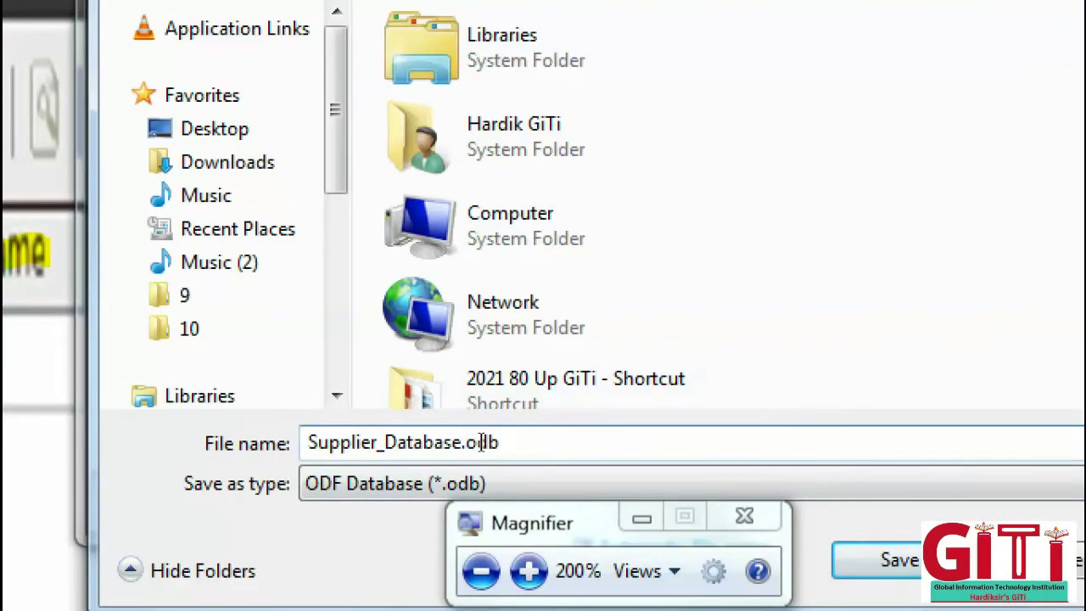
pyautogui.moveTo(462, 442); pyautogui.dragTo(394, 435)
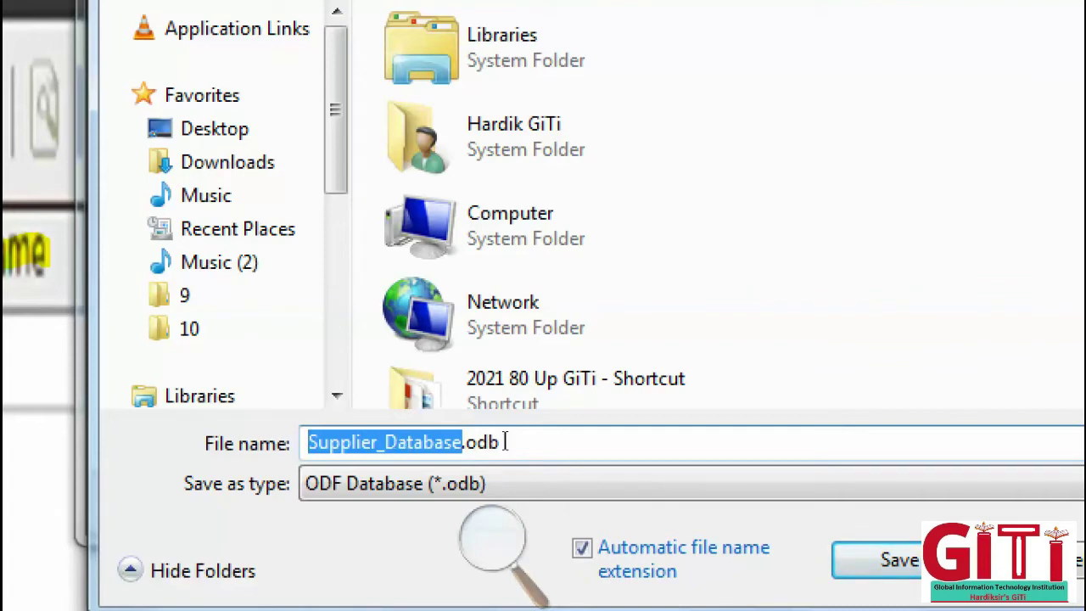
pyautogui.moveTo(505, 442); pyautogui.dragTo(466, 442)
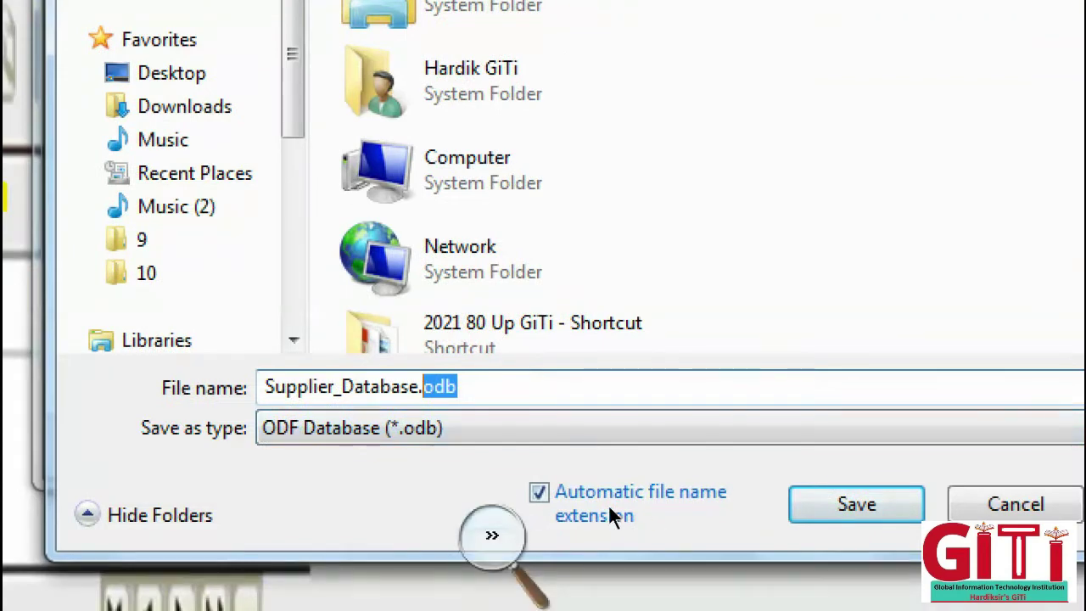
pyautogui.press('Return')
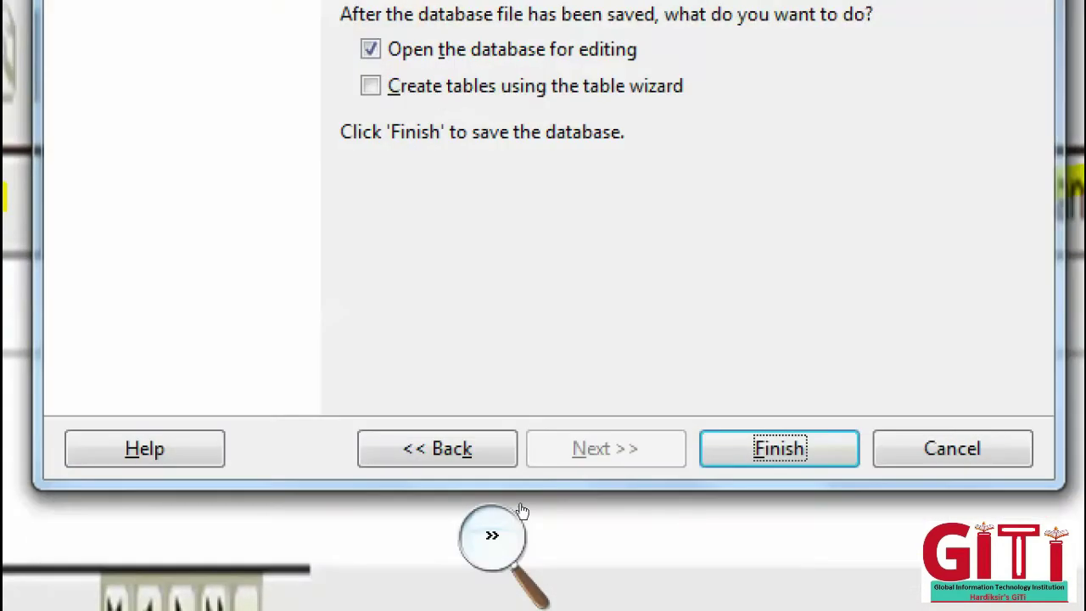
pyautogui.click(511, 516)
pyautogui.click(480, 558)
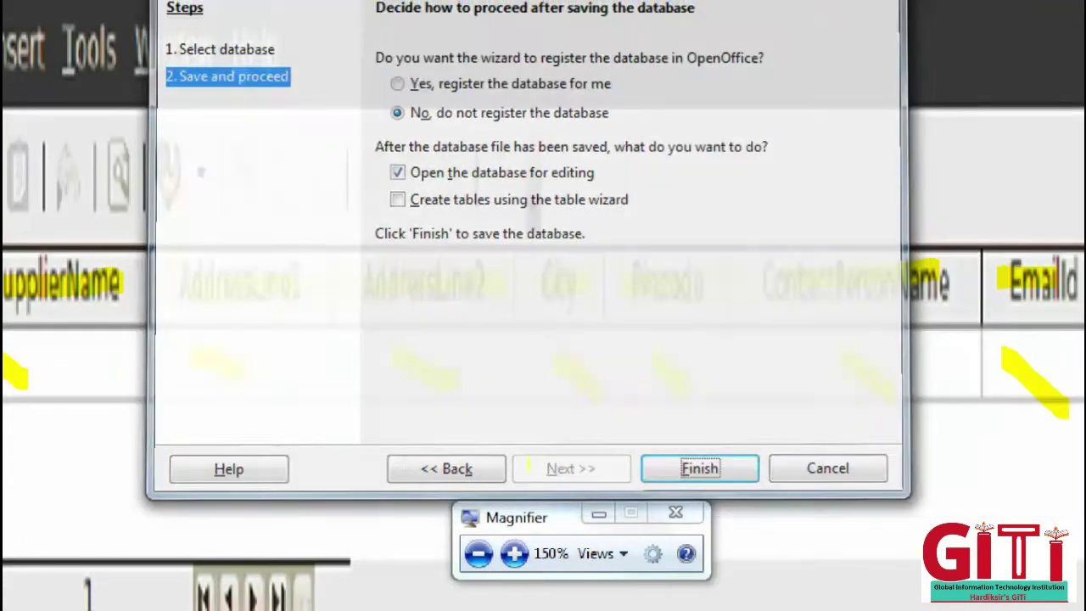
pyautogui.press('Return')
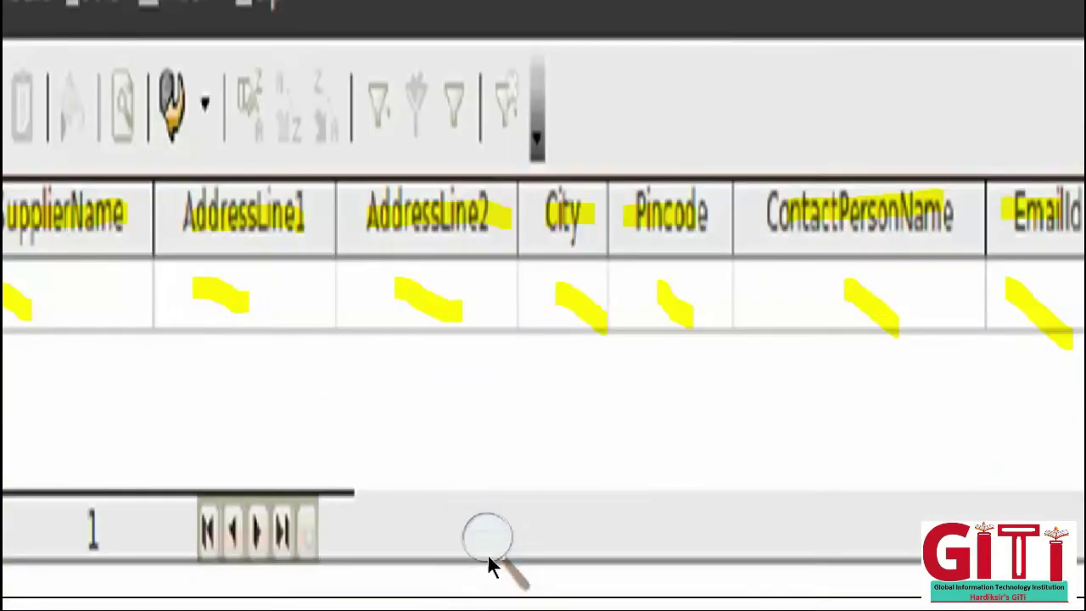
# - Browse the Tables tasks: Create Table in Design View, Use Wizard, and Create View
pyautogui.click(488, 564)
pyautogui.click(478, 552)
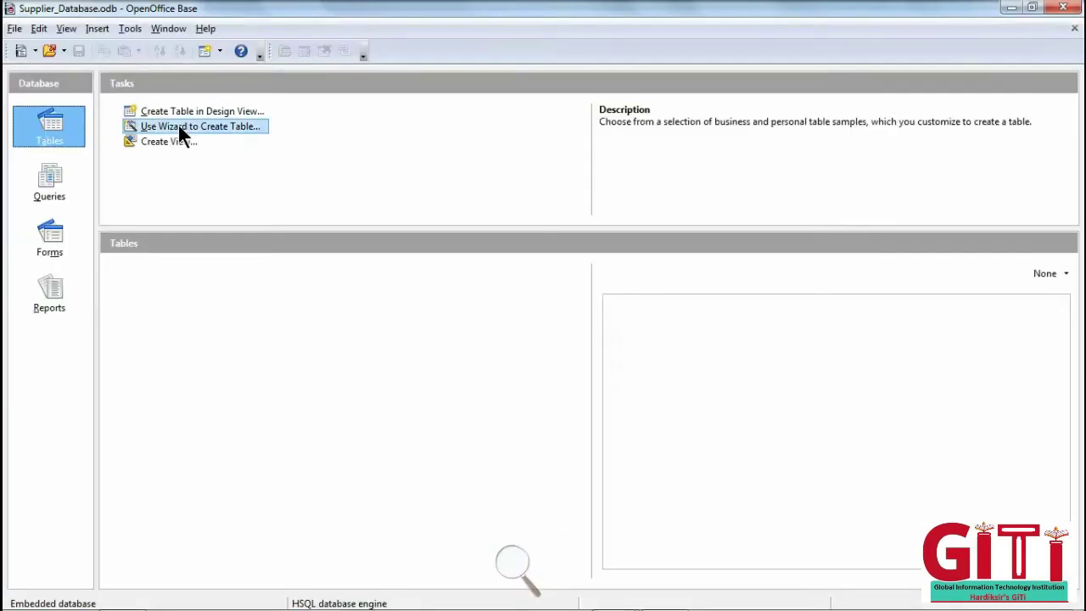
pyautogui.click(507, 561)
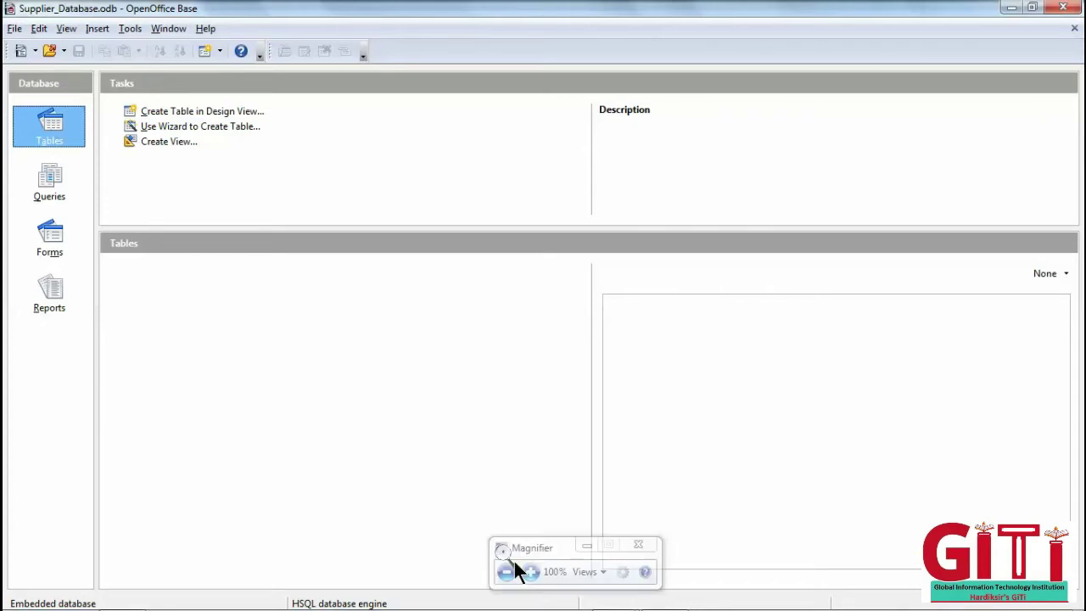
pyautogui.click(531, 569)
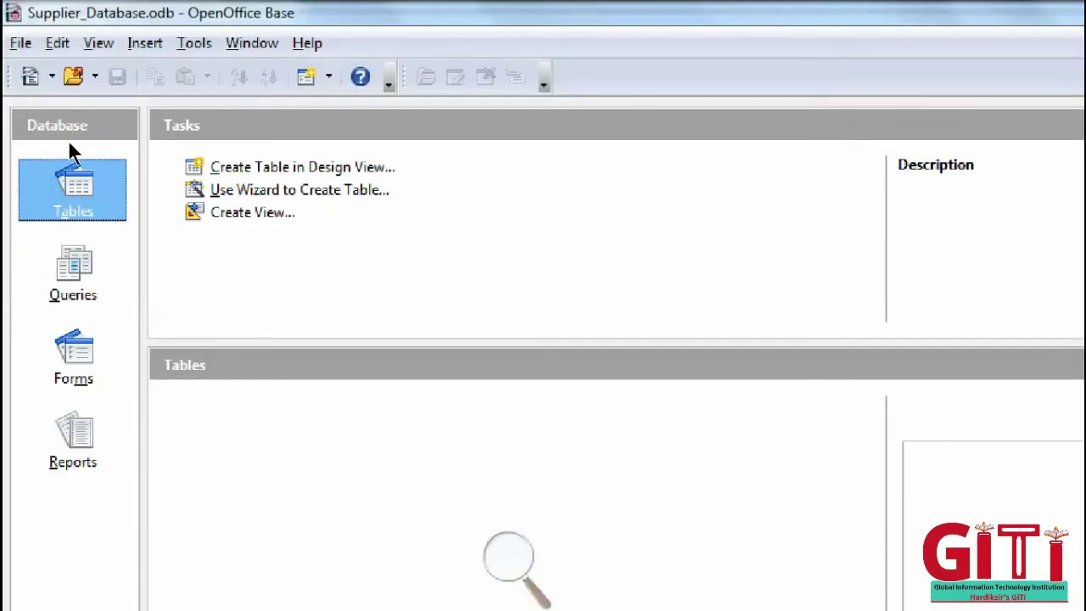
pyautogui.press('Tab')
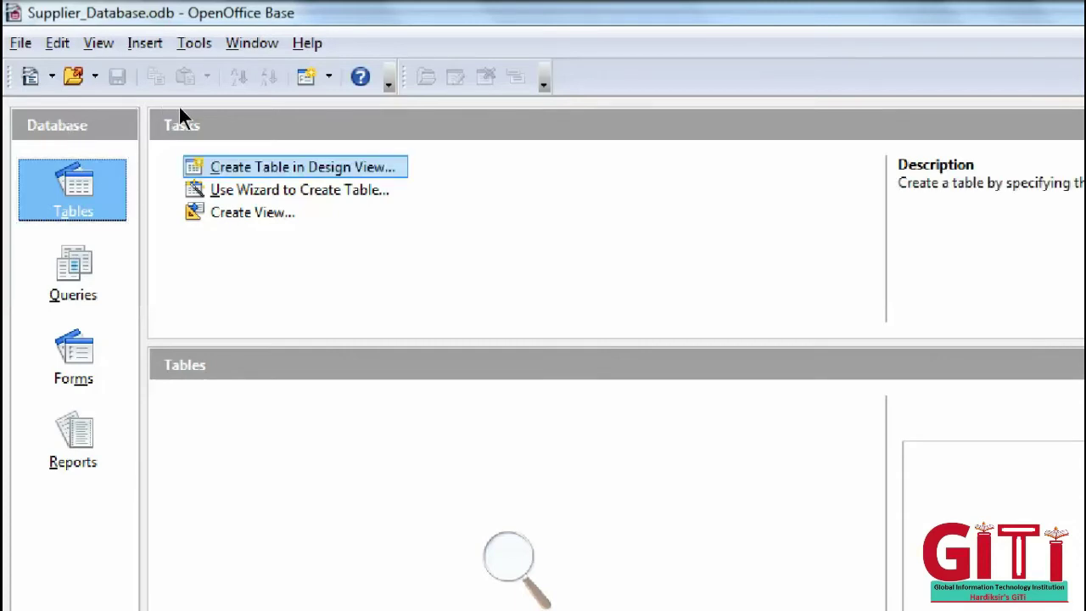
pyautogui.press('Down')
pyautogui.press('Up')
pyautogui.press('Down')
pyautogui.press('Up')
pyautogui.press('Down')
pyautogui.press('Down')
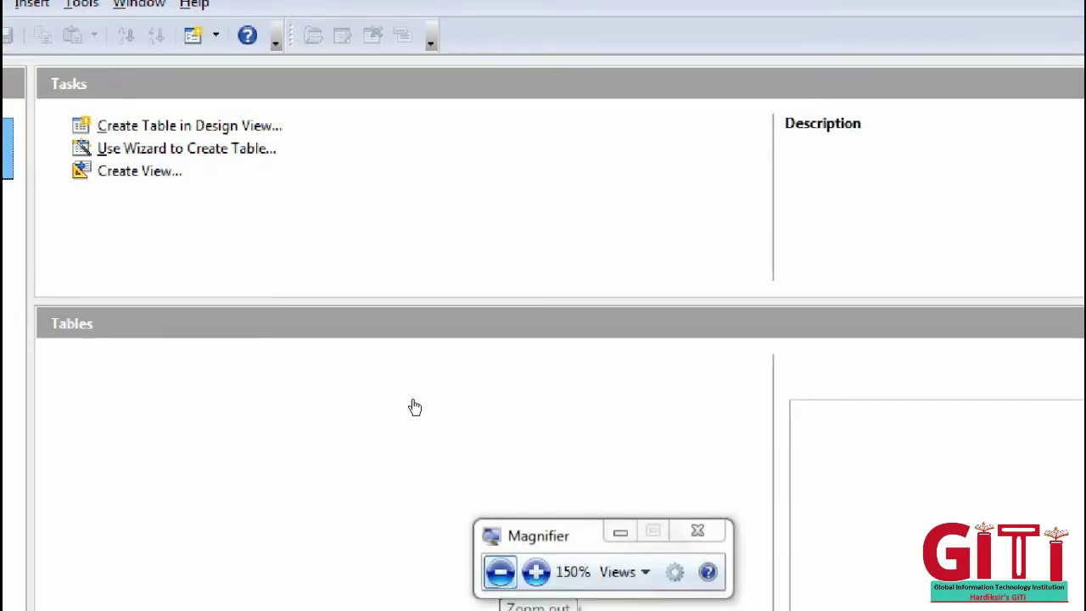
# - Look through the Queries, Forms and Reports sections and their available tasks
pyautogui.click(536, 571)
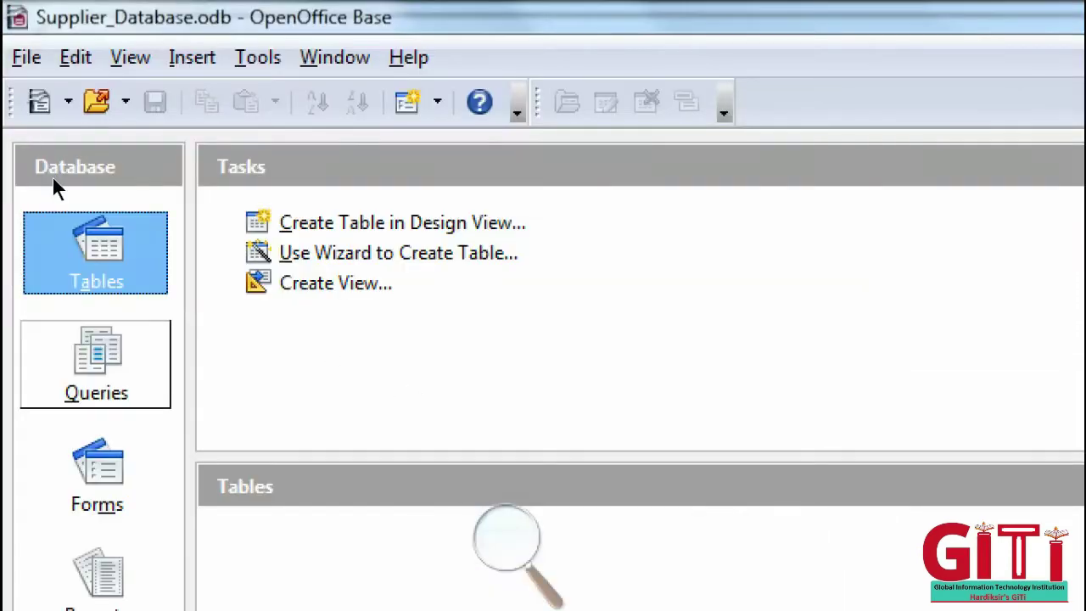
pyautogui.click(96, 364)
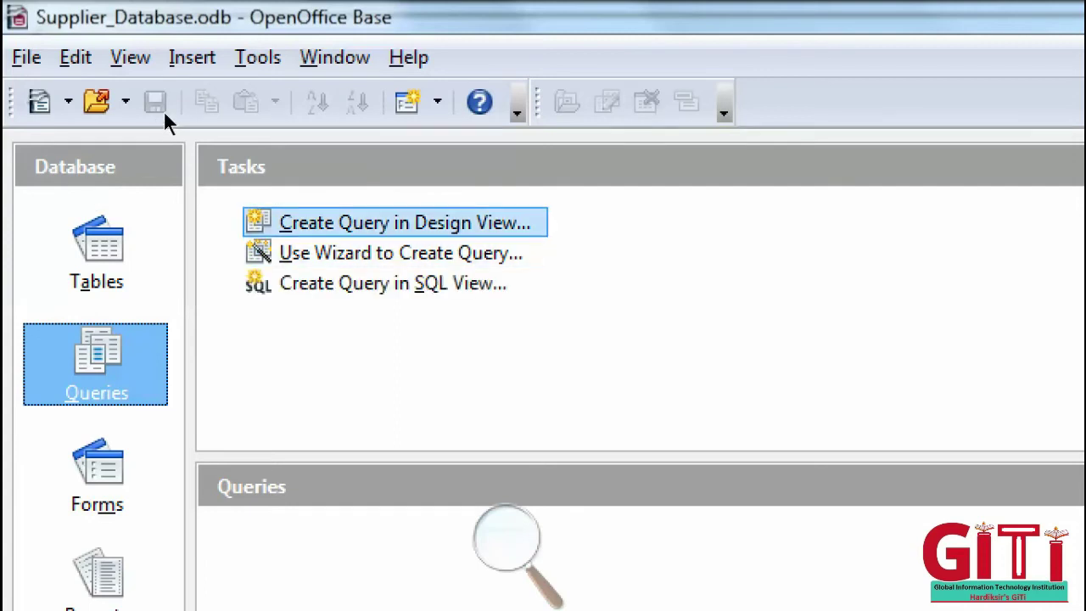
pyautogui.press('Down')
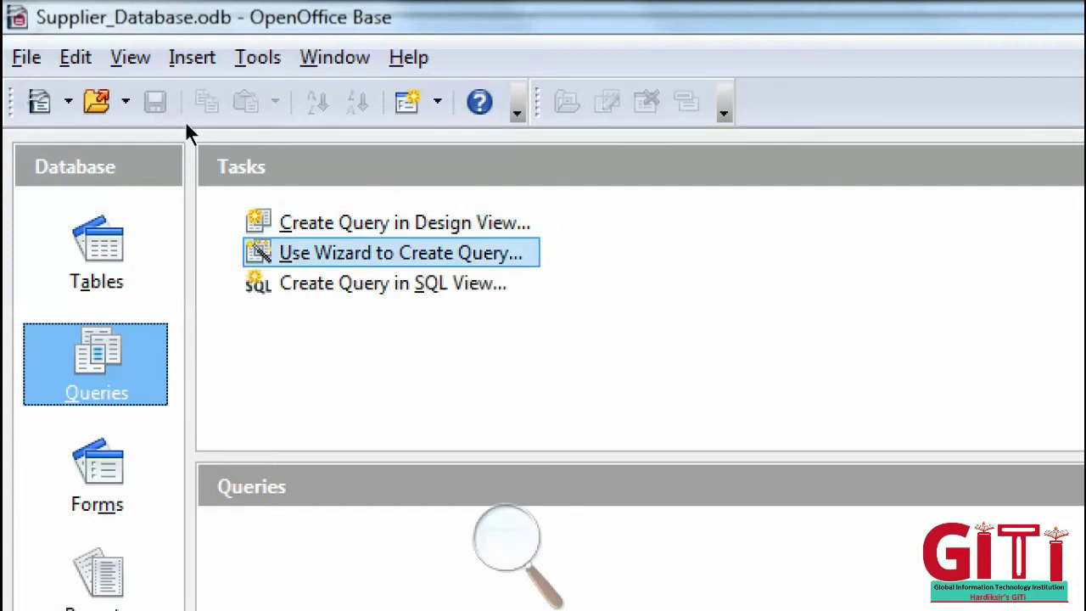
pyautogui.press('Down')
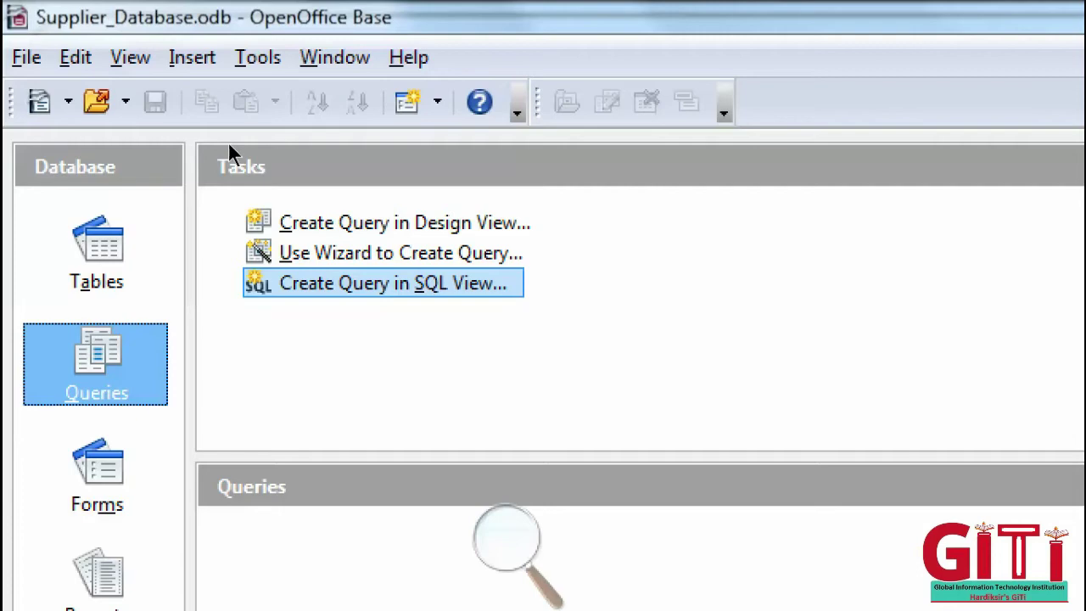
pyautogui.click(97, 471)
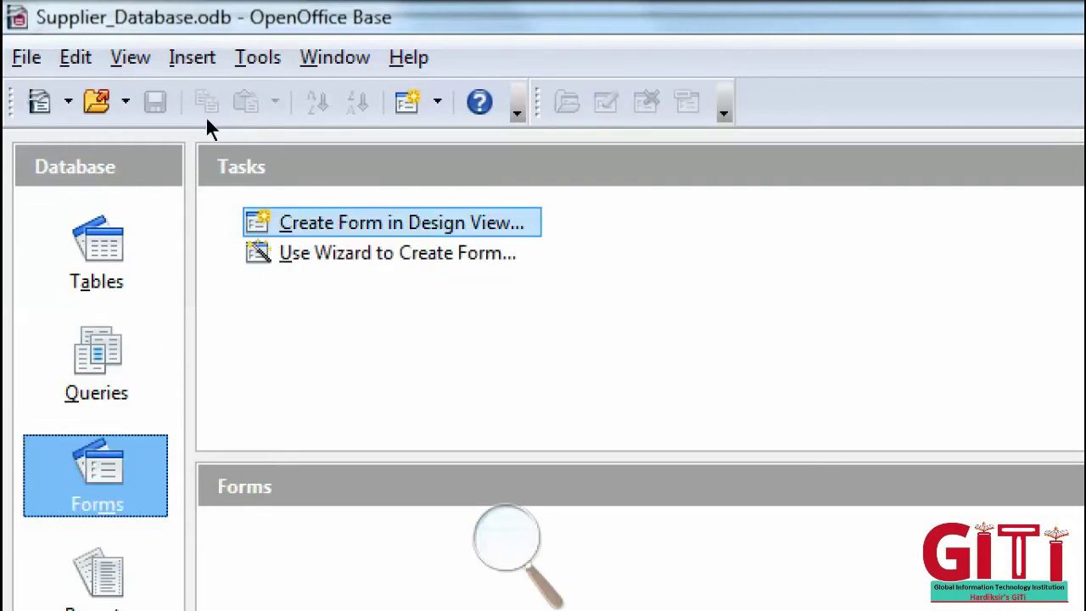
pyautogui.press('Down')
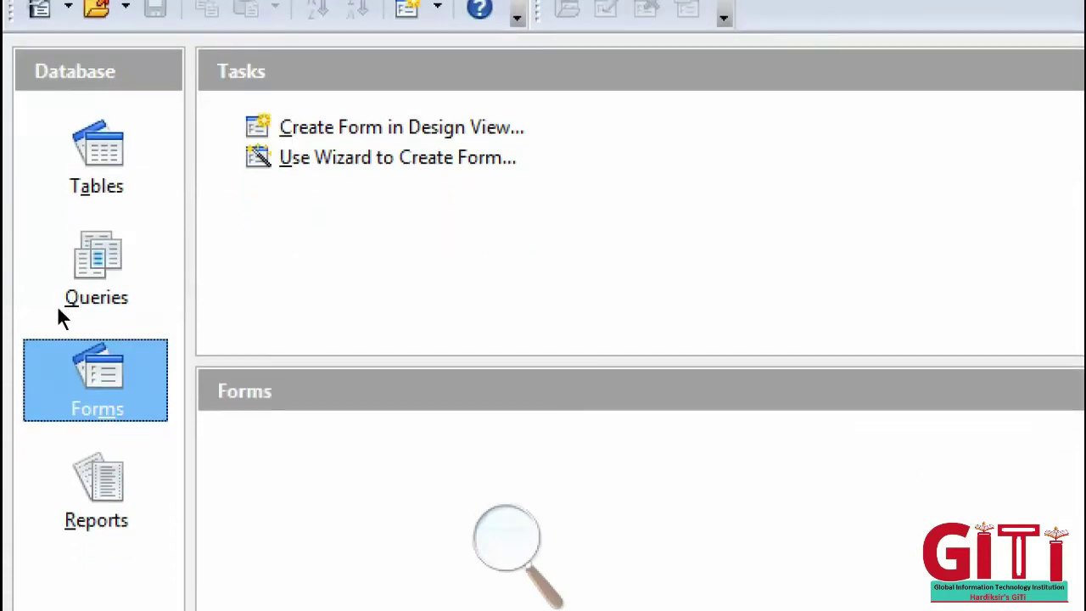
pyautogui.press('Down')
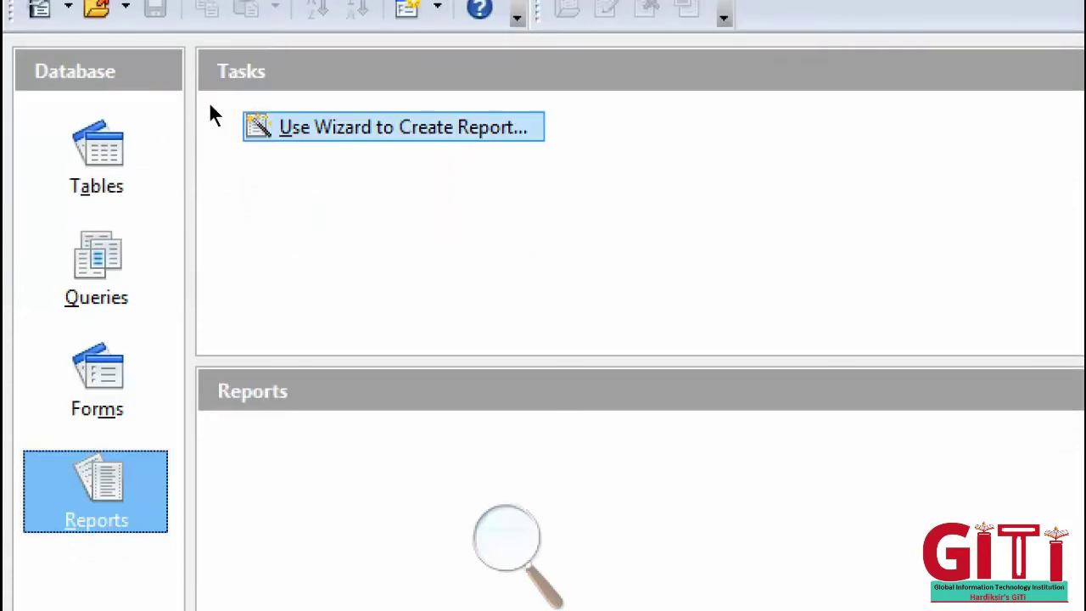
# - Return to the Tables section and highlight 'Use Wizard to Create Table...'
pyautogui.click(57, 136)
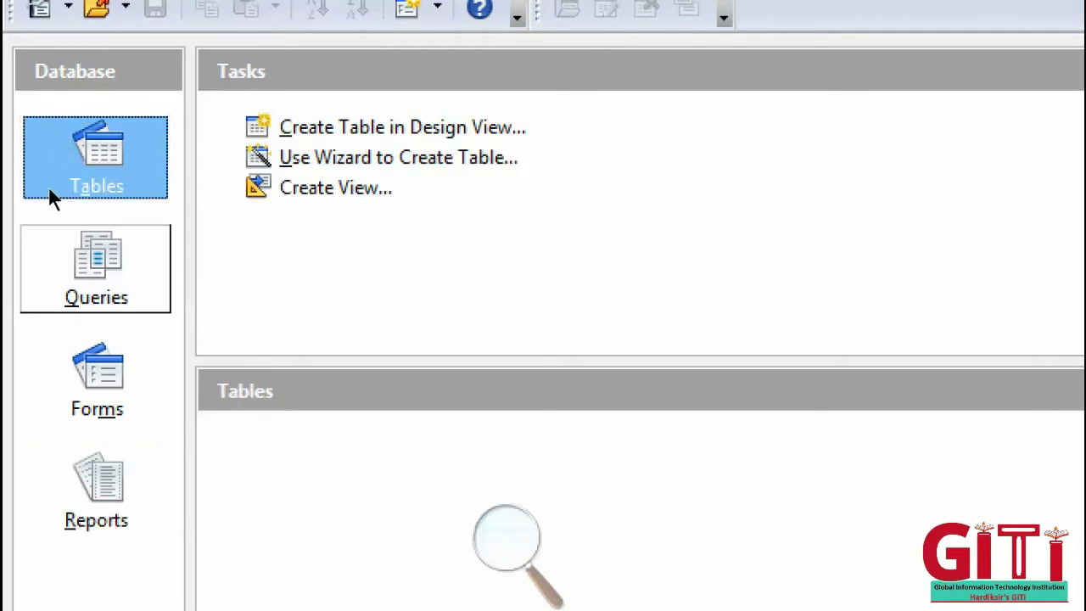
pyautogui.press('Down')
pyautogui.press('Down')
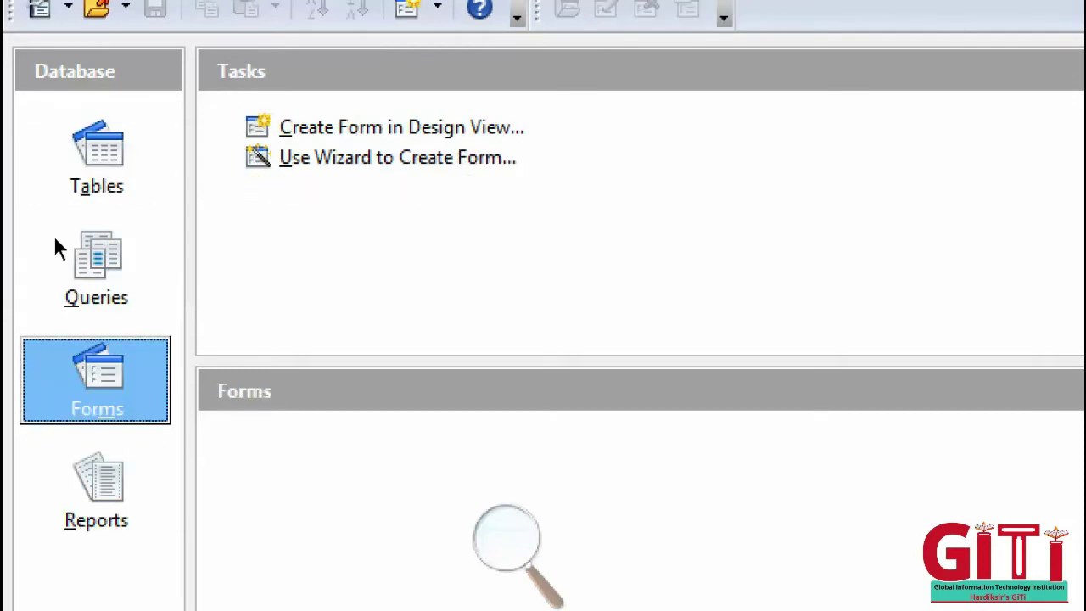
pyautogui.press('Down')
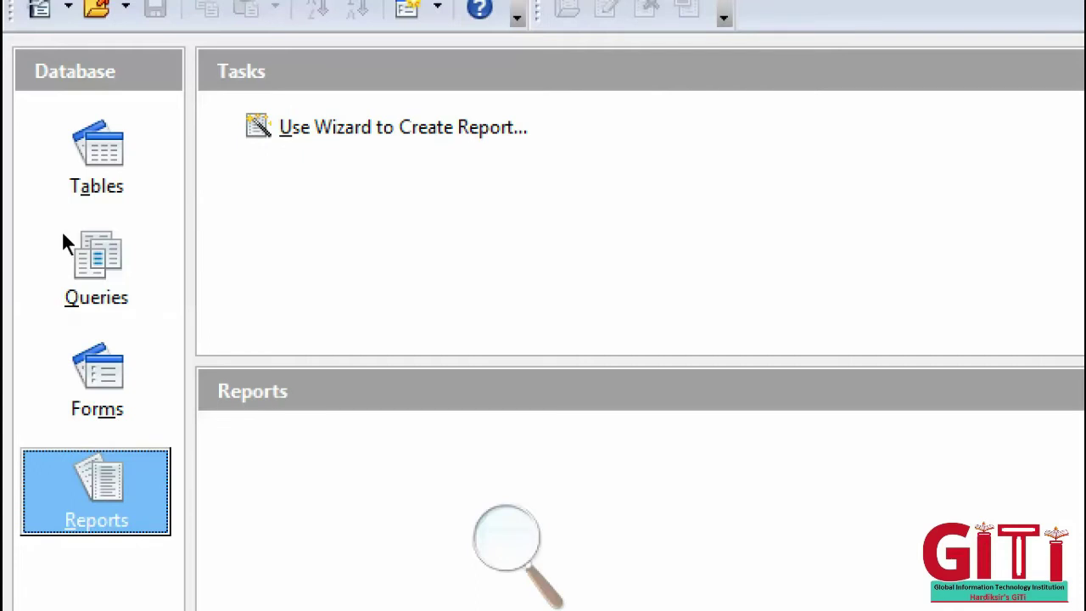
pyautogui.click(74, 136)
pyautogui.press('Tab')
pyautogui.press('Down')
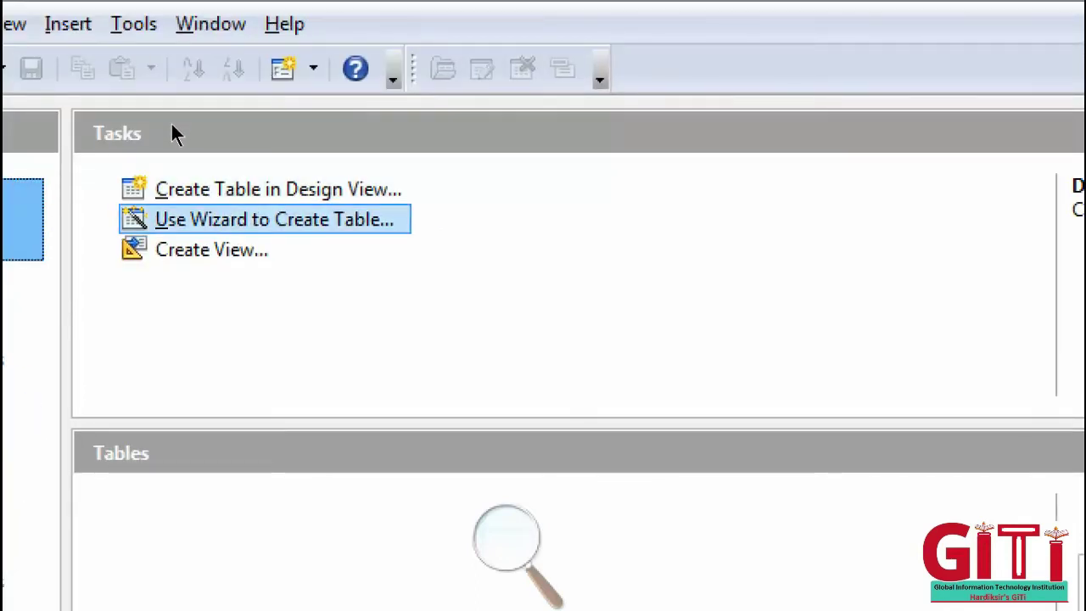
# - Launch the Table Wizard and pick the Business category's Suppliers sample table
pyautogui.press('Return')
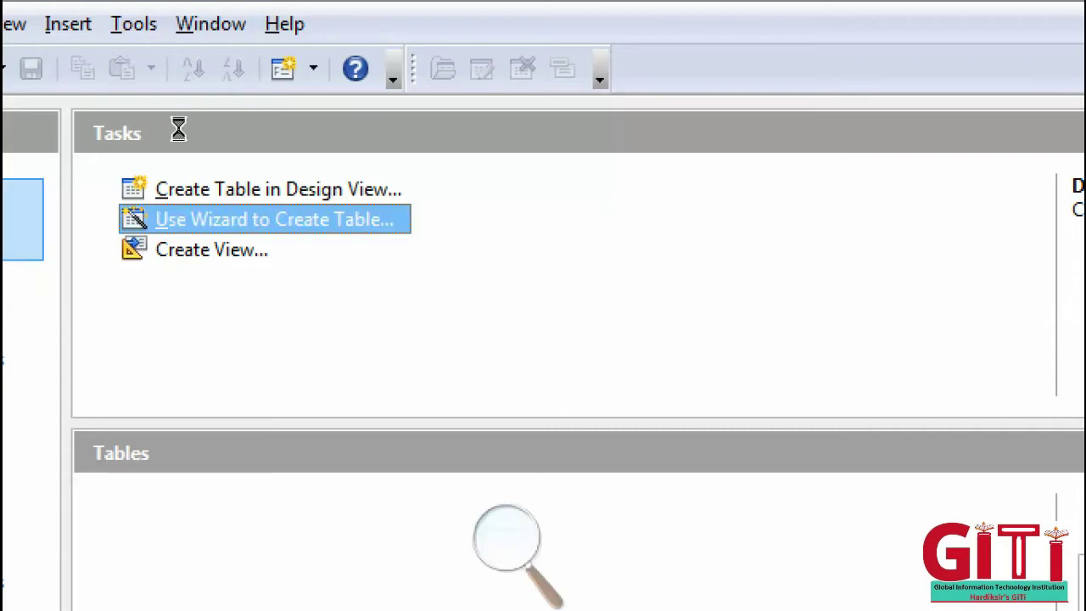
pyautogui.press('super+minus')
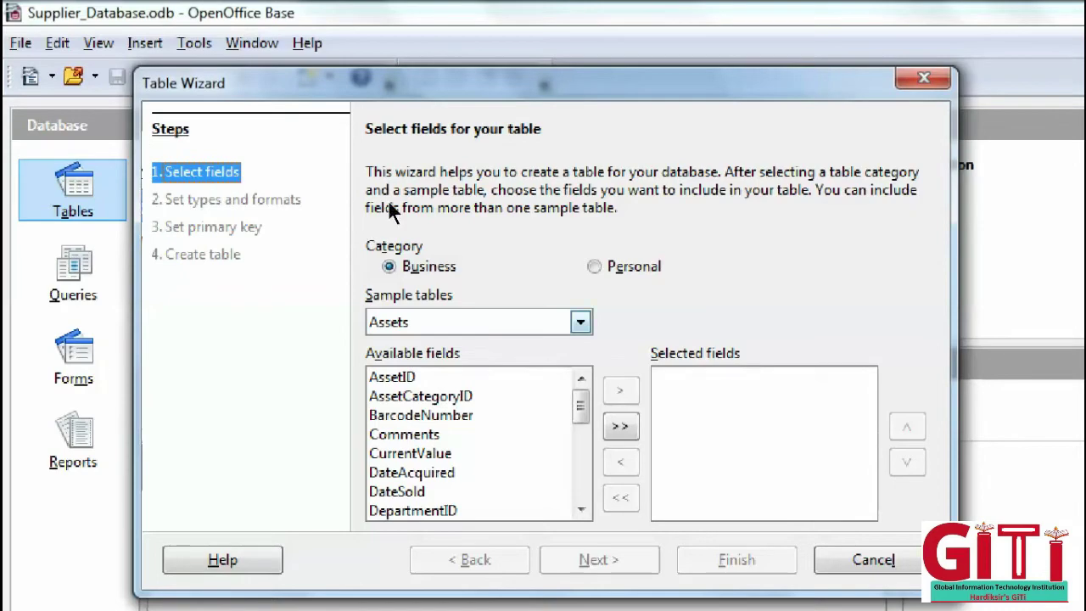
pyautogui.click(593, 266)
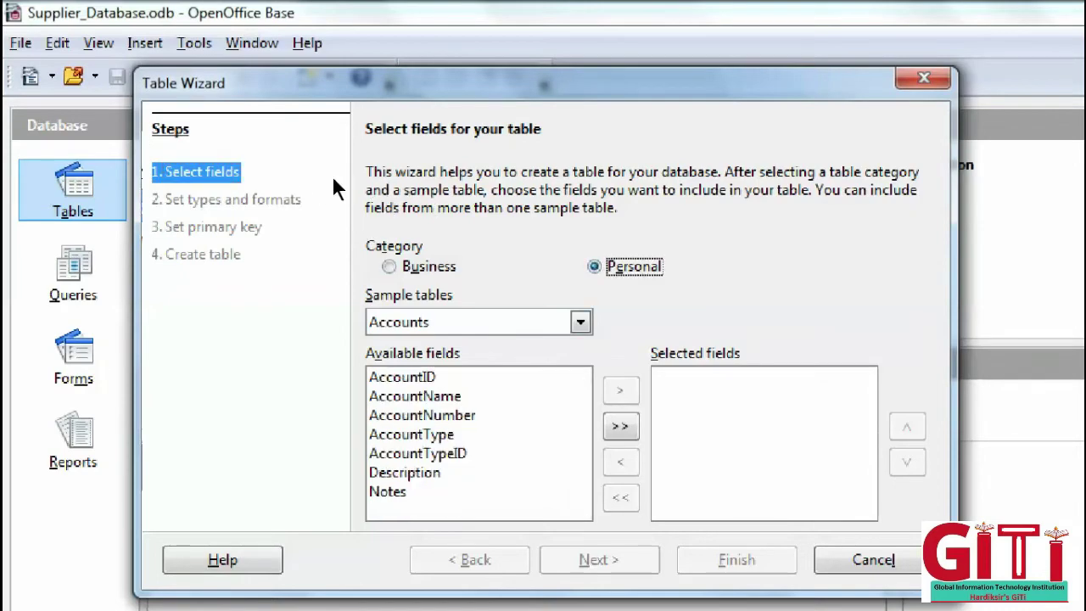
pyautogui.click(389, 267)
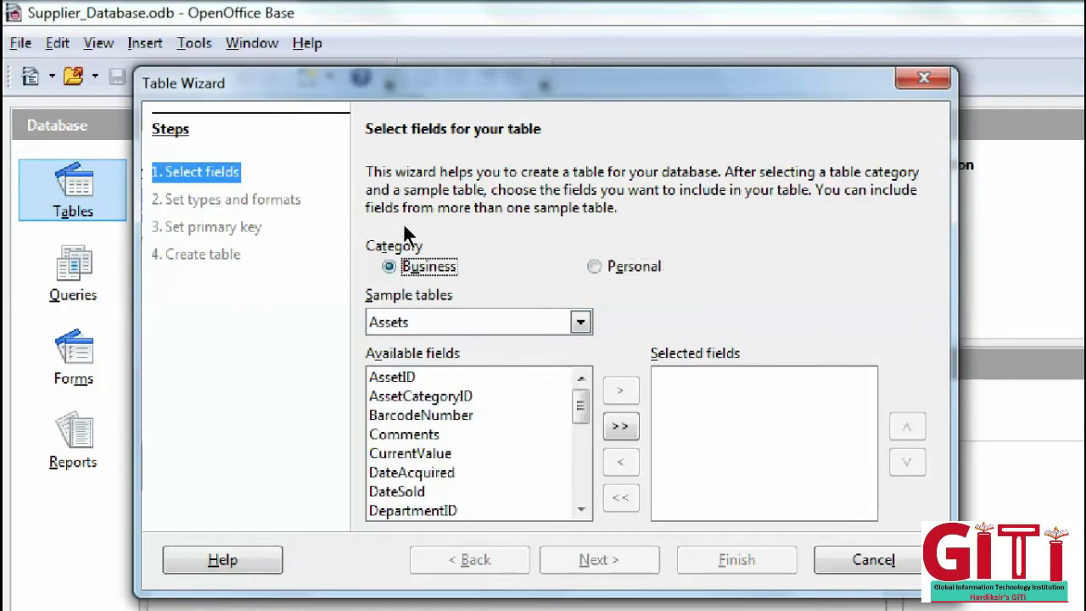
pyautogui.hotkey('alt', 'Down')
pyautogui.press('Down')
pyautogui.press('Down')
pyautogui.press('Down')
pyautogui.press('Down')
pyautogui.press('Down')
pyautogui.press('Down')
pyautogui.press('Down')
pyautogui.press('Down')
pyautogui.press('Down')
pyautogui.press('Down')
pyautogui.press('Down')
pyautogui.press('Down')
pyautogui.press('Down')
pyautogui.press('Down')
pyautogui.press('Down')
pyautogui.press('Down')
pyautogui.press('Down')
pyautogui.press('Down')
pyautogui.press('Down')
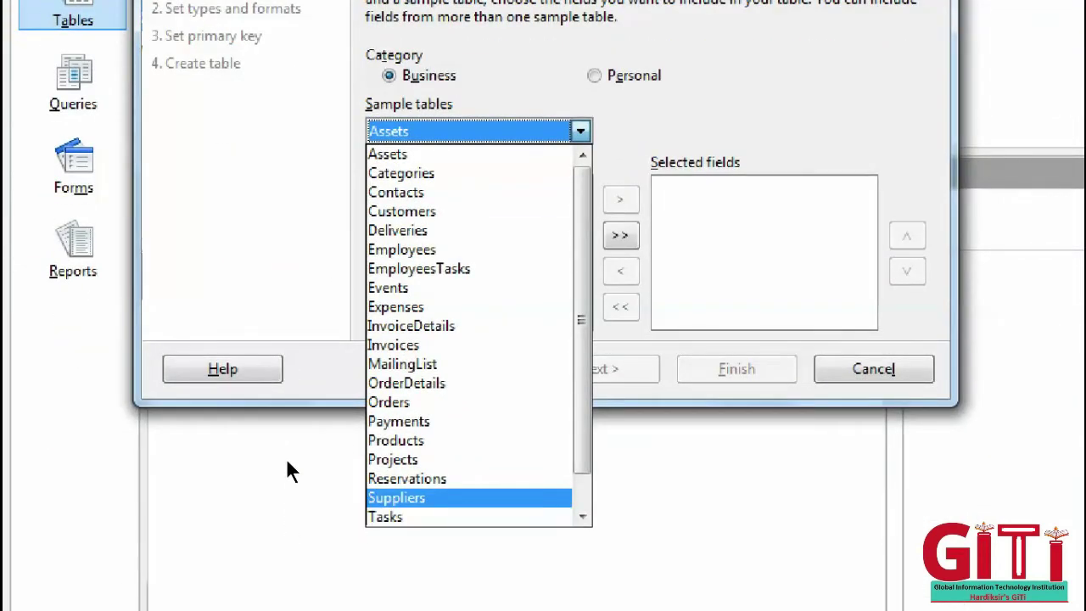
pyautogui.press('Return')
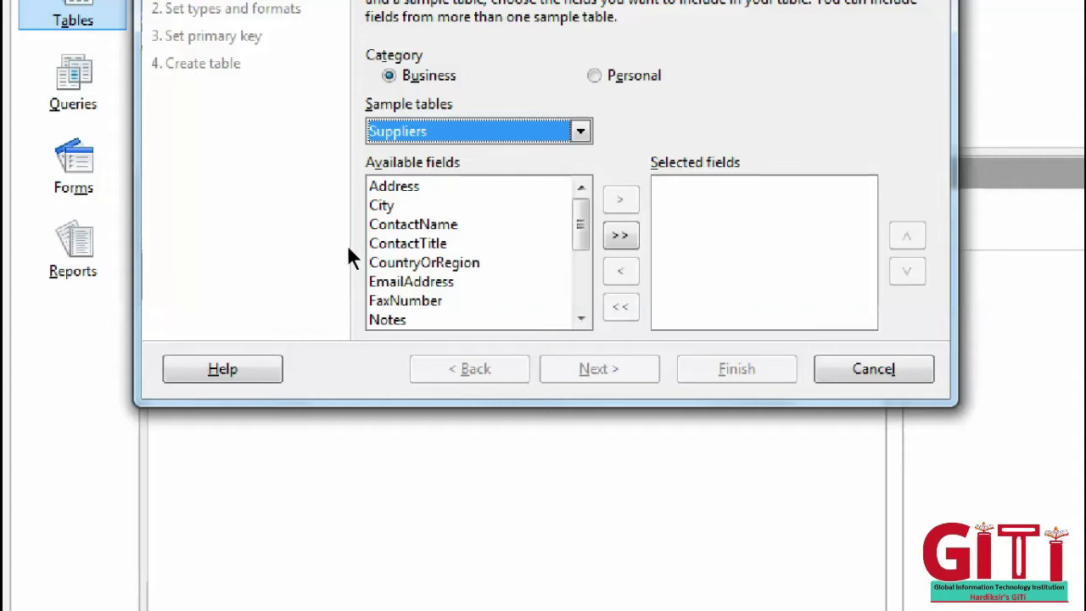
# - Add SupplierID and SupplierName to the table's selected fields
pyautogui.press('Tab')
pyautogui.scroll(-3, 307, 288)
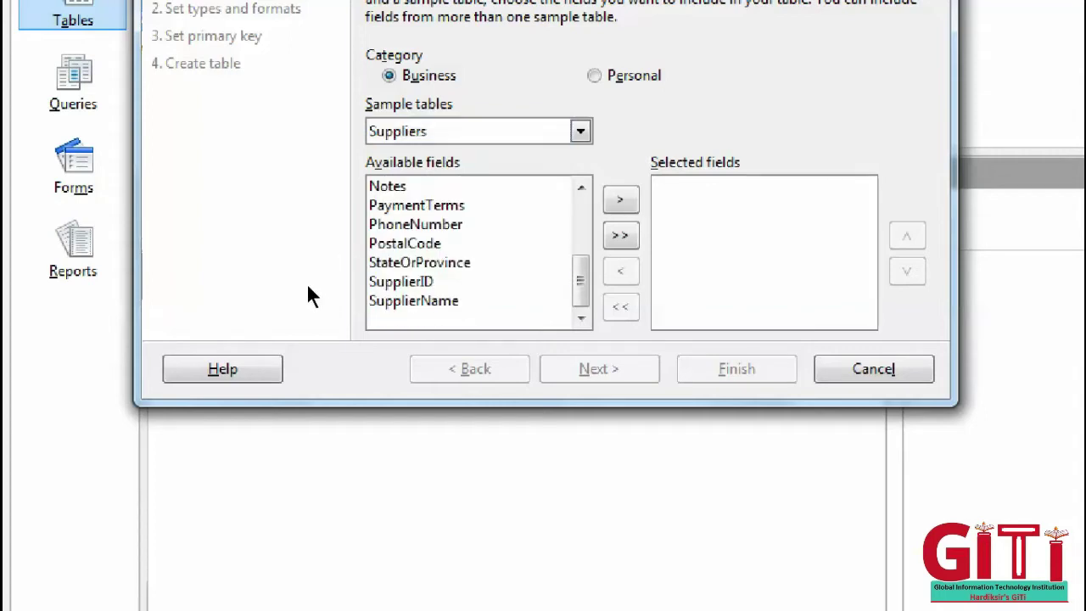
pyautogui.press('End')
pyautogui.press('Up')
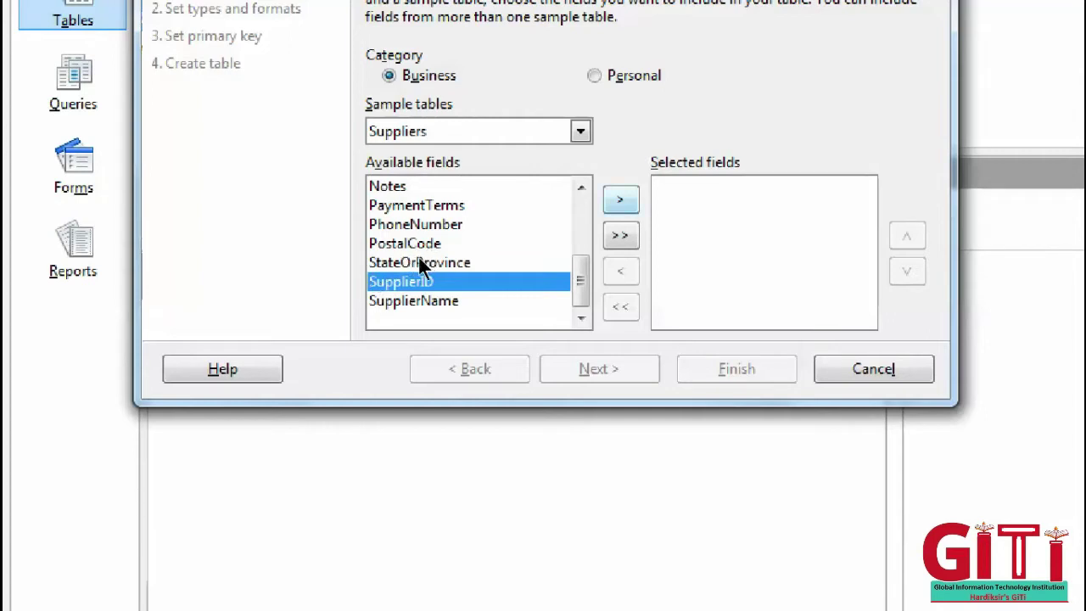
pyautogui.press('Tab')
pyautogui.press('space')
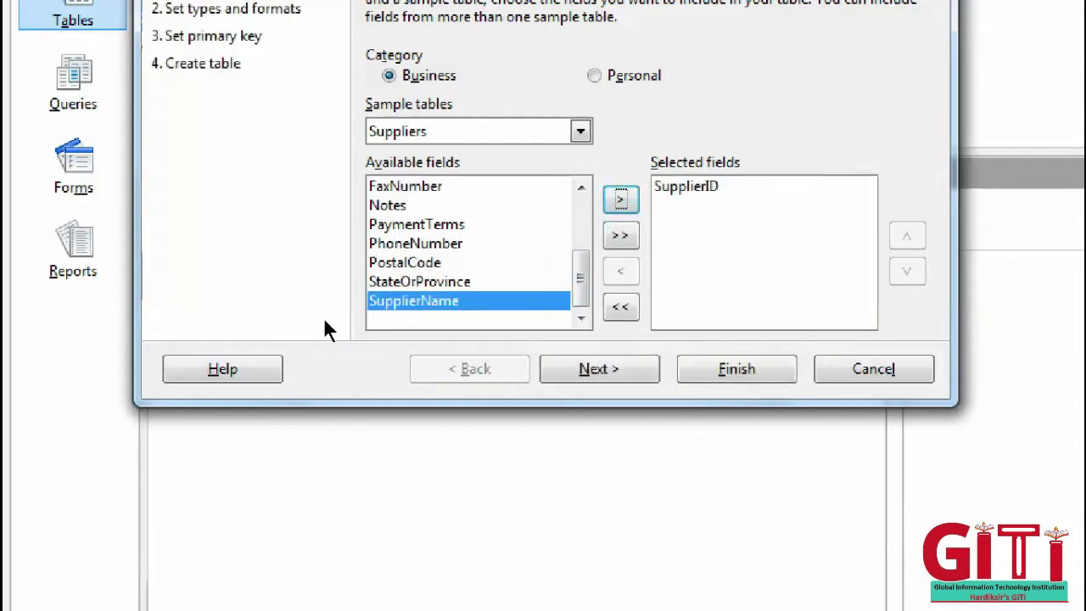
pyautogui.press('space')
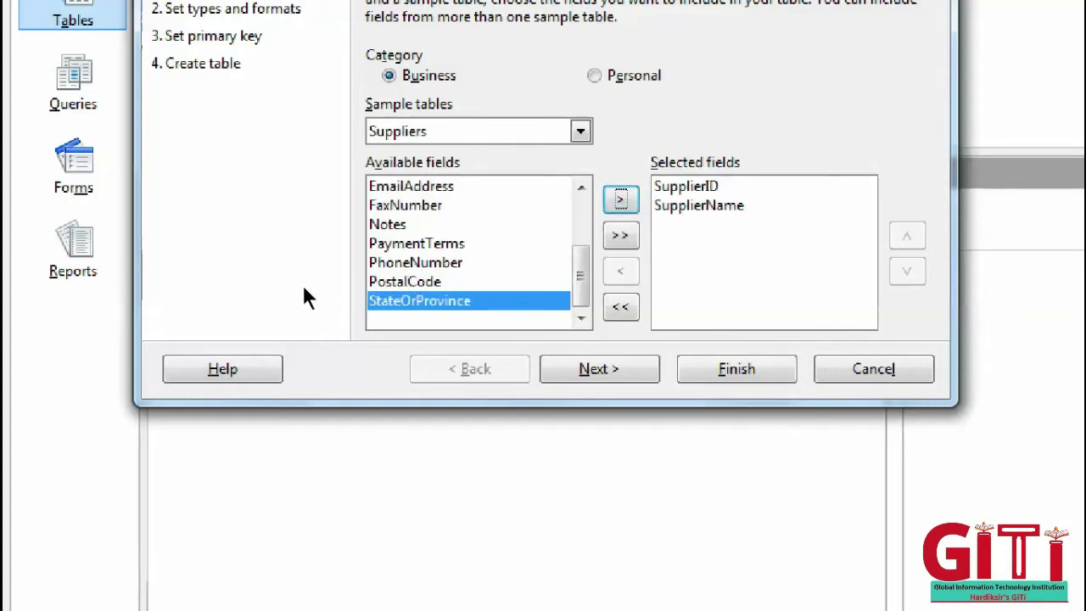
# - Add Address, City and PostalCode to the table's selected fields
pyautogui.scroll(2, 299, 293)
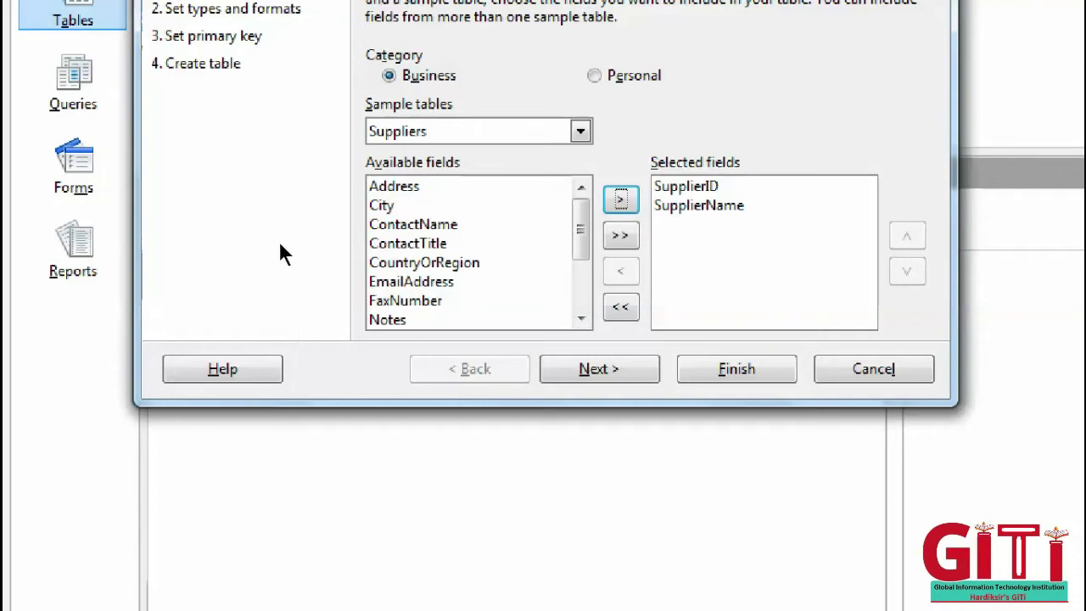
pyautogui.hotkey('shift', 'Tab')
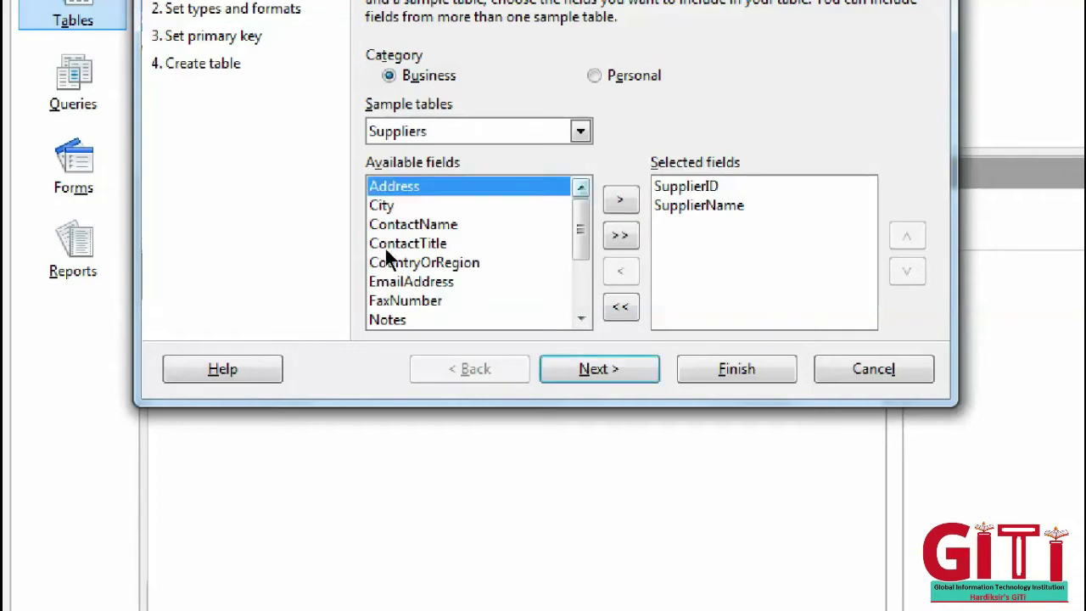
pyautogui.press('Tab')
pyautogui.press('space')
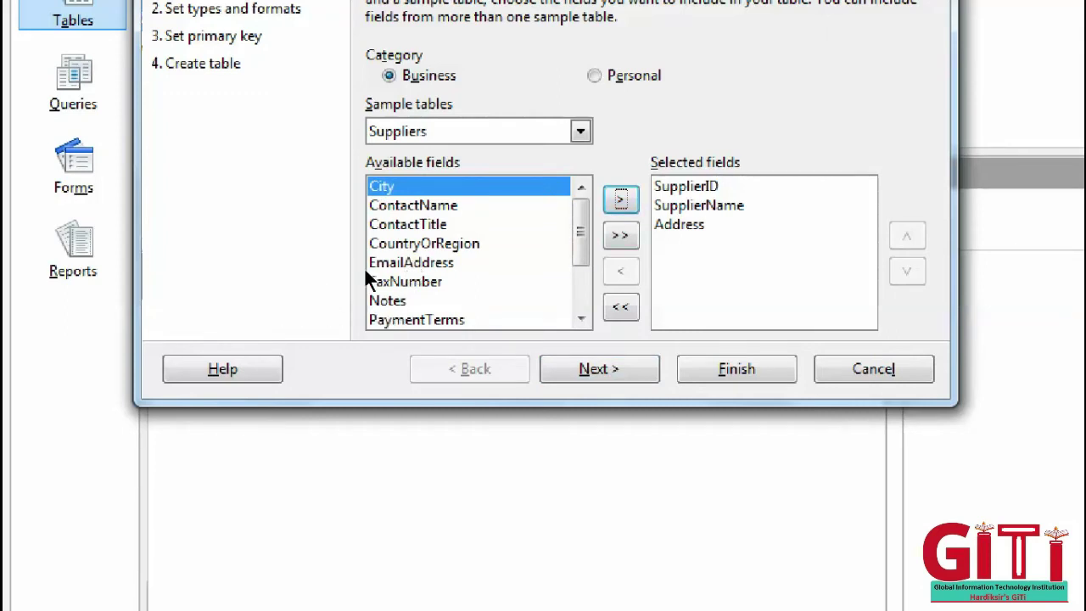
pyautogui.press('Tab')
pyautogui.press('Tab')
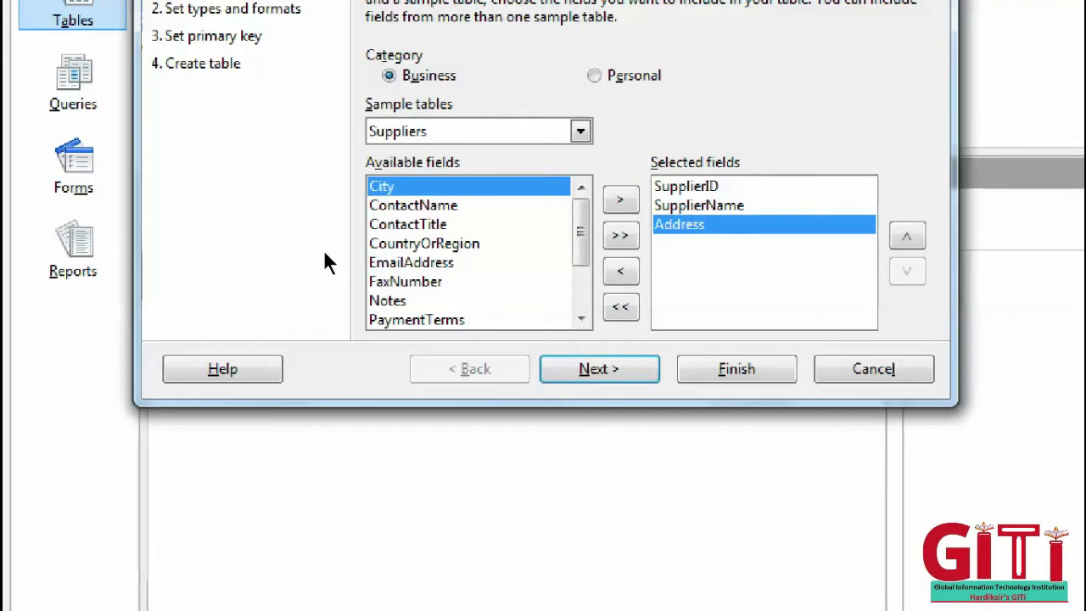
pyautogui.hotkey('shift', 'Tab')
pyautogui.hotkey('shift', 'Tab')
pyautogui.press('space')
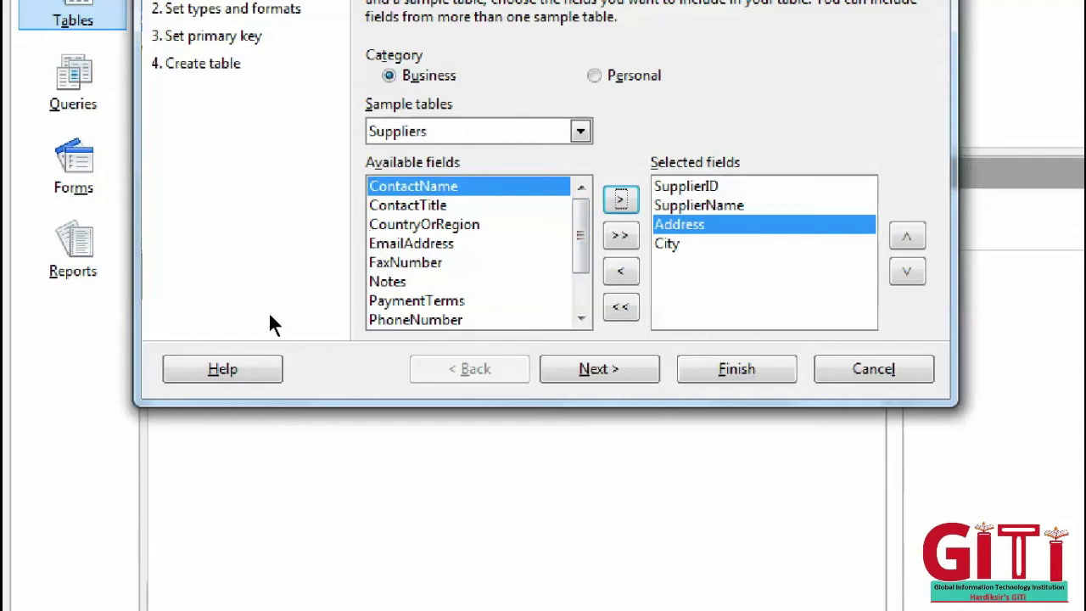
pyautogui.hotkey('shift', 'Tab')
pyautogui.press('n')
pyautogui.press('p')
pyautogui.press('o')
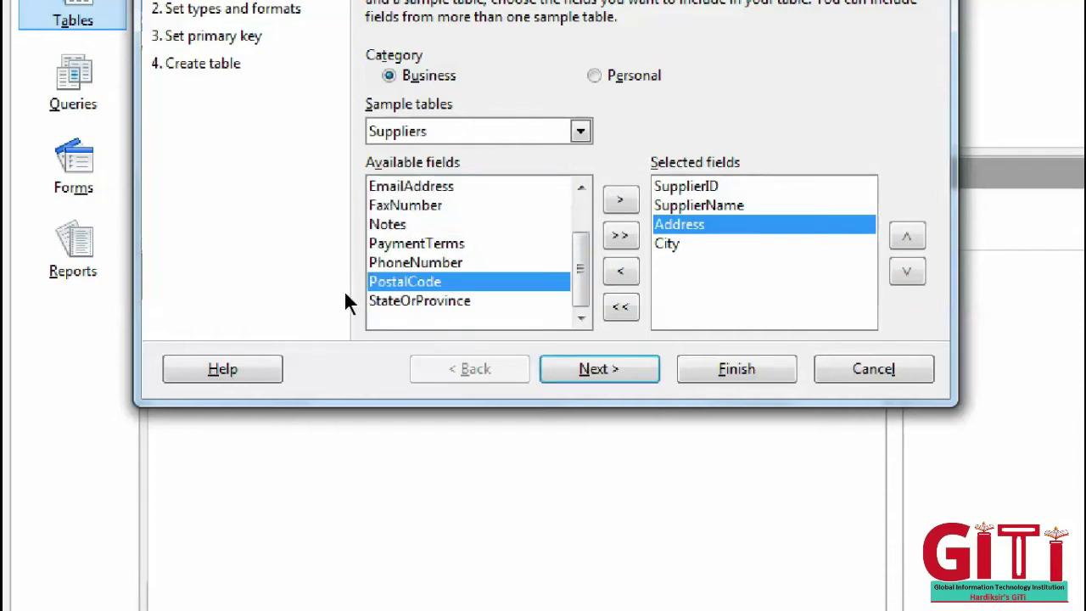
pyautogui.press('Tab')
pyautogui.press('Return')
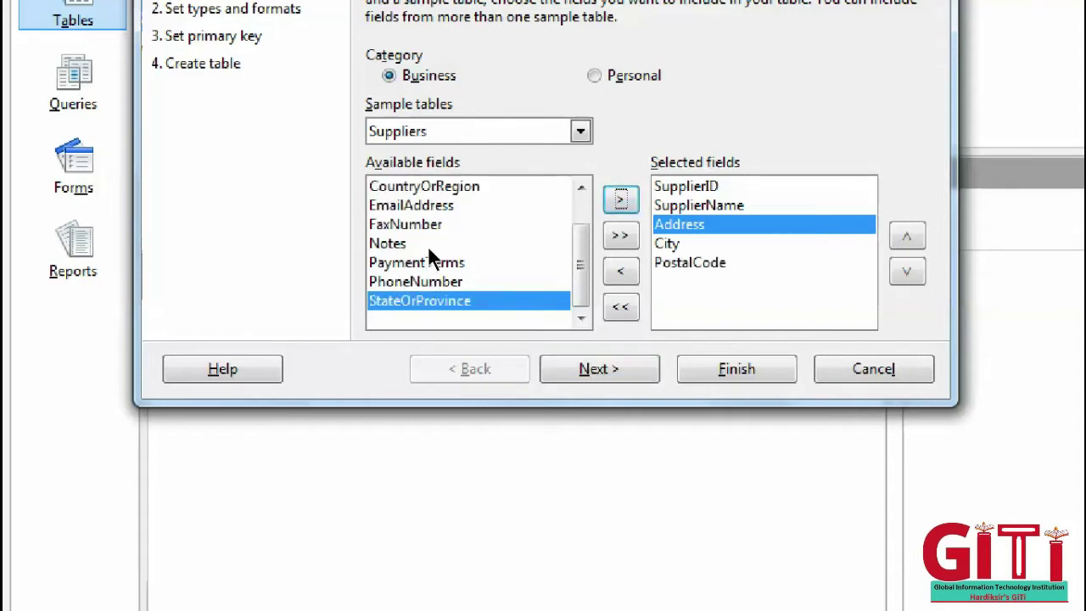
pyautogui.scroll(1, 331, 277)
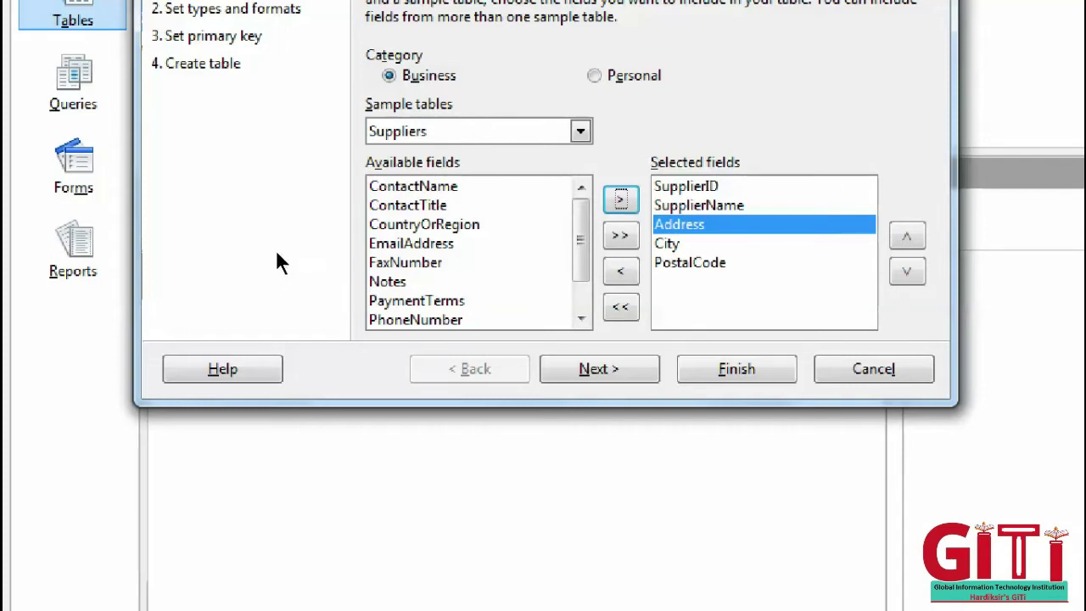
# - Add ContactName and EmailAddress to the table's selected fields
pyautogui.hotkey('shift', 'Tab')
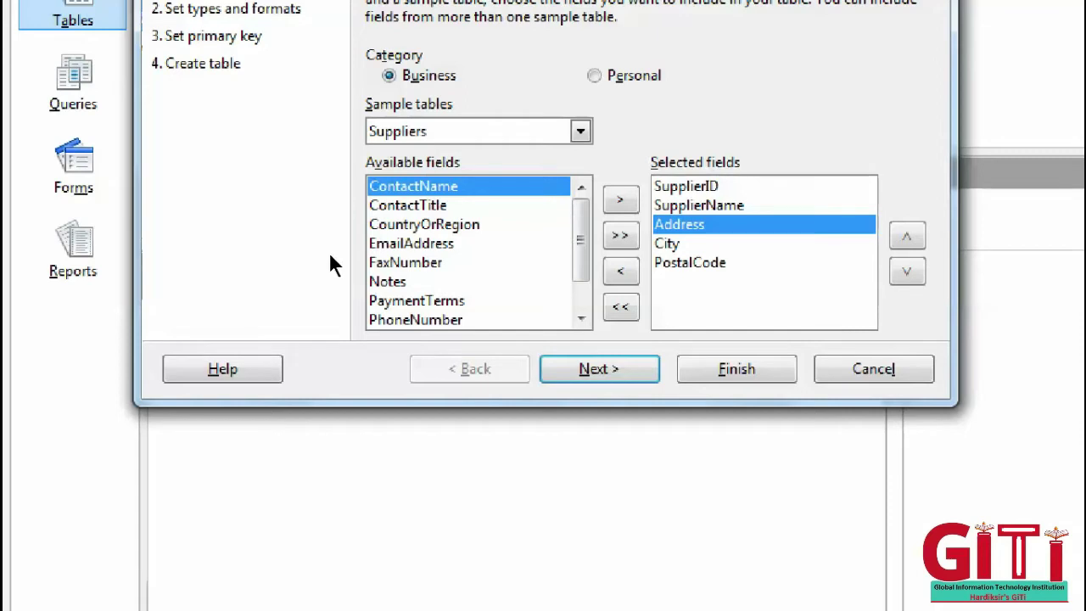
pyautogui.press('Tab')
pyautogui.press('space')
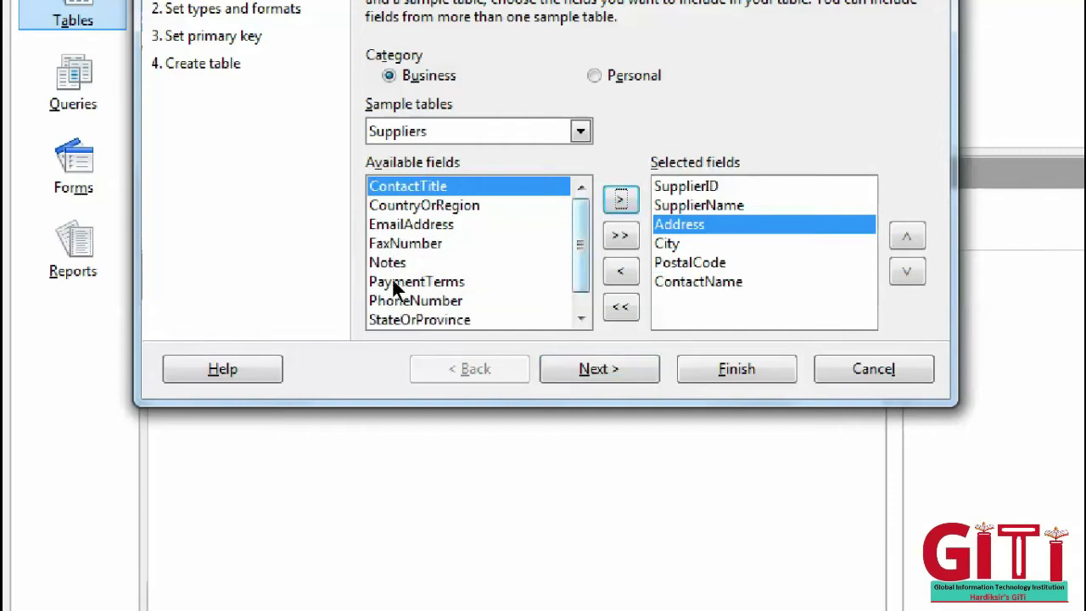
pyautogui.click(389, 263)
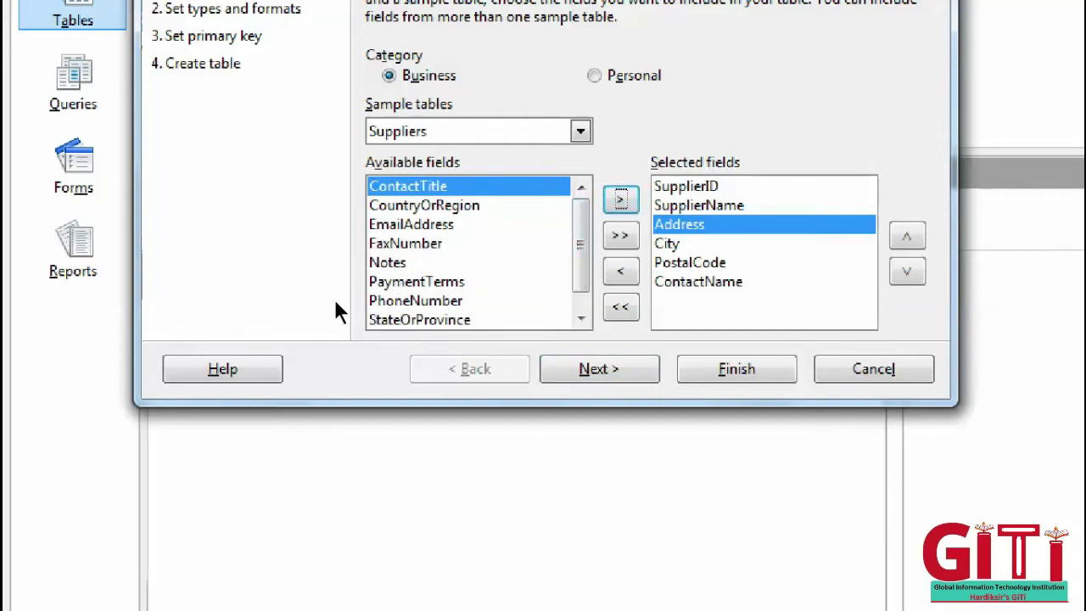
pyautogui.press('Up')
pyautogui.press('Up')
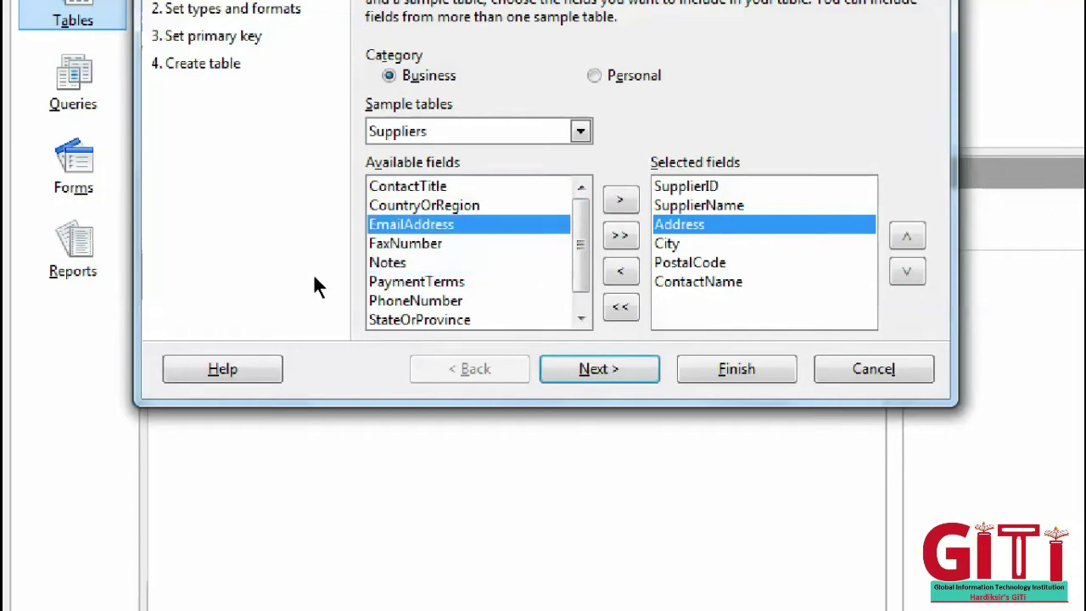
pyautogui.press('Tab')
pyautogui.press('space')
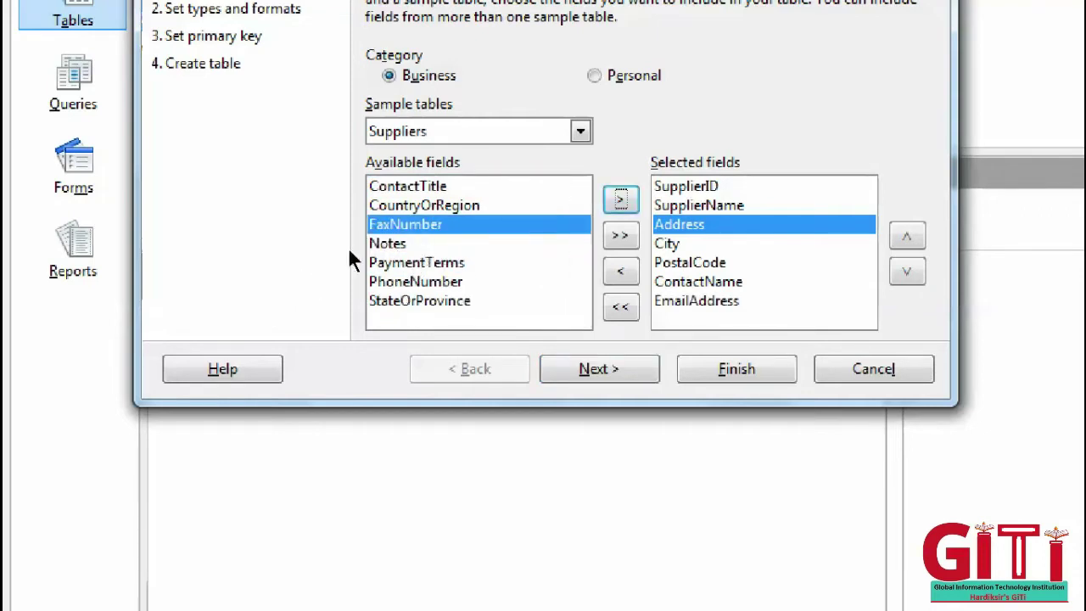
# - Add PhoneNumber to the selected fields and advance to Set types and formats
pyautogui.hotkey('shift', 'Tab')
pyautogui.press('Down')
pyautogui.press('Down')
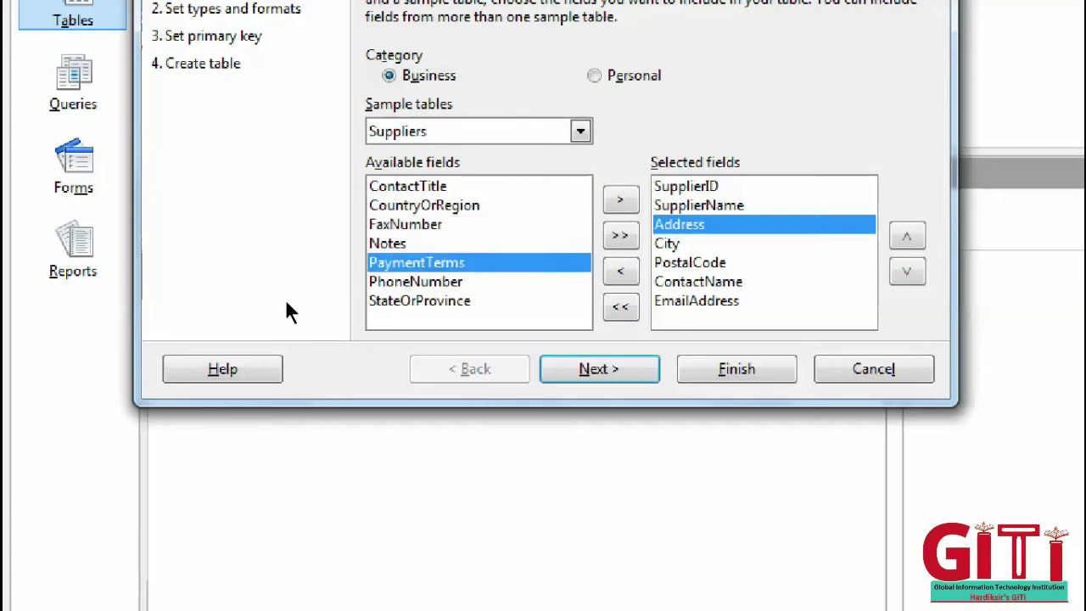
pyautogui.press('Down')
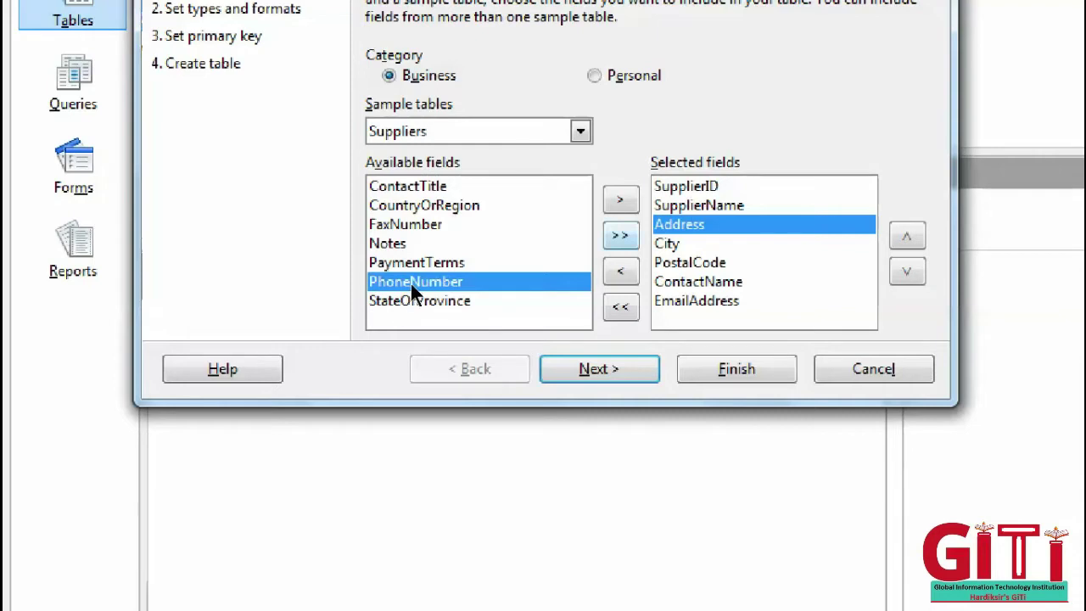
pyautogui.press('Tab')
pyautogui.press('space')
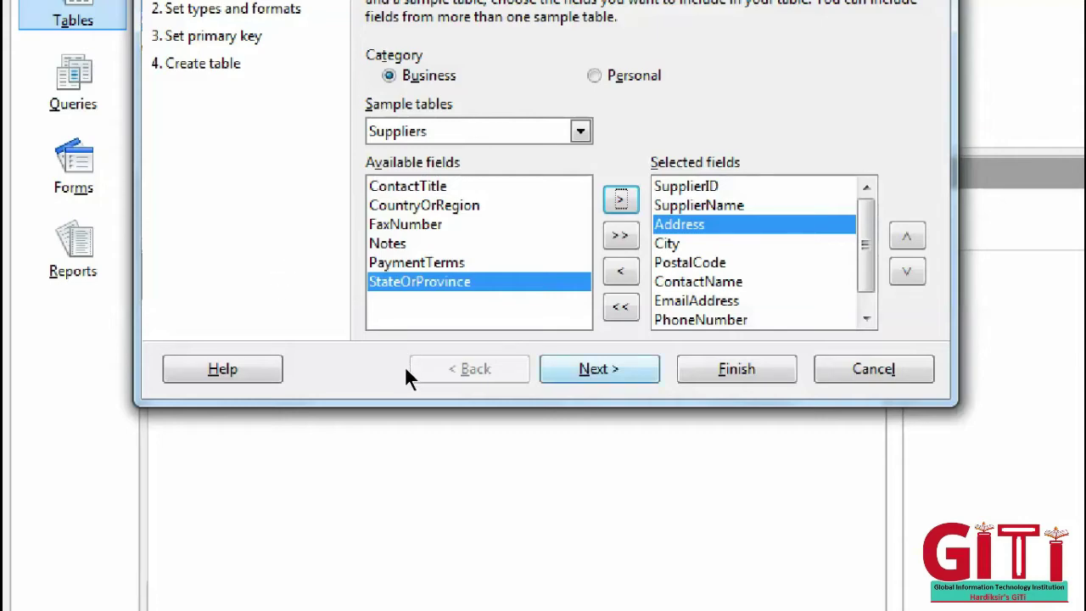
pyautogui.press('Return')
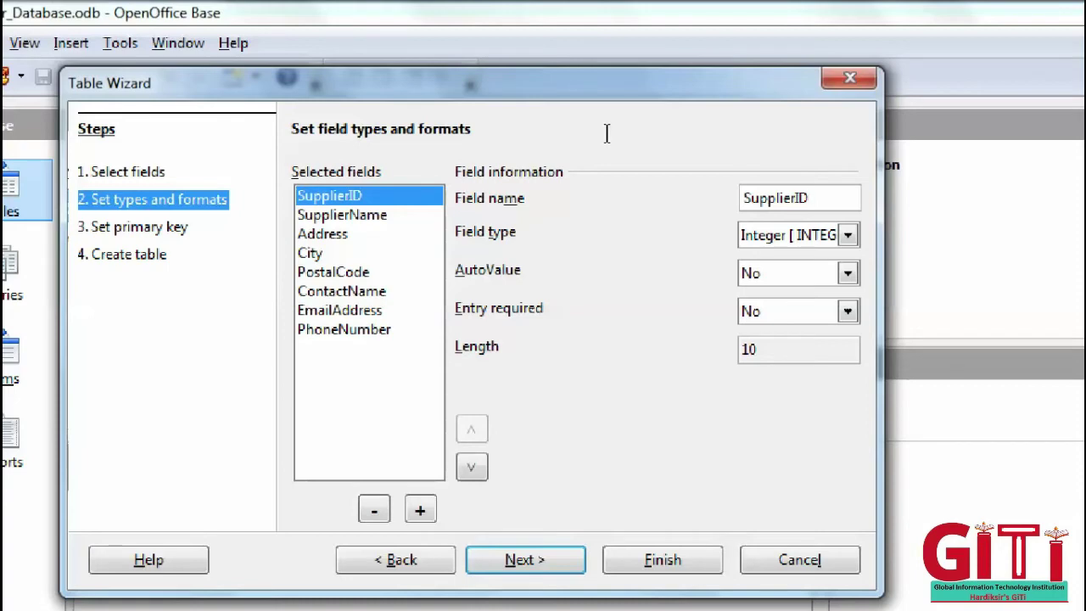
# - Rename the SupplierID field to S_Code
pyautogui.press('Tab')
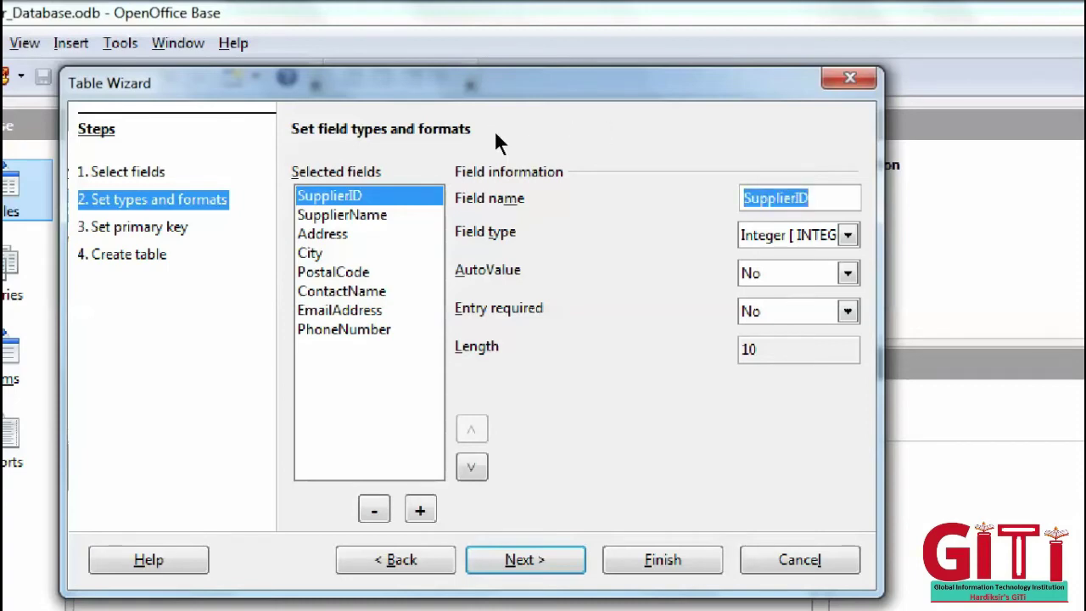
pyautogui.write('S_Code')
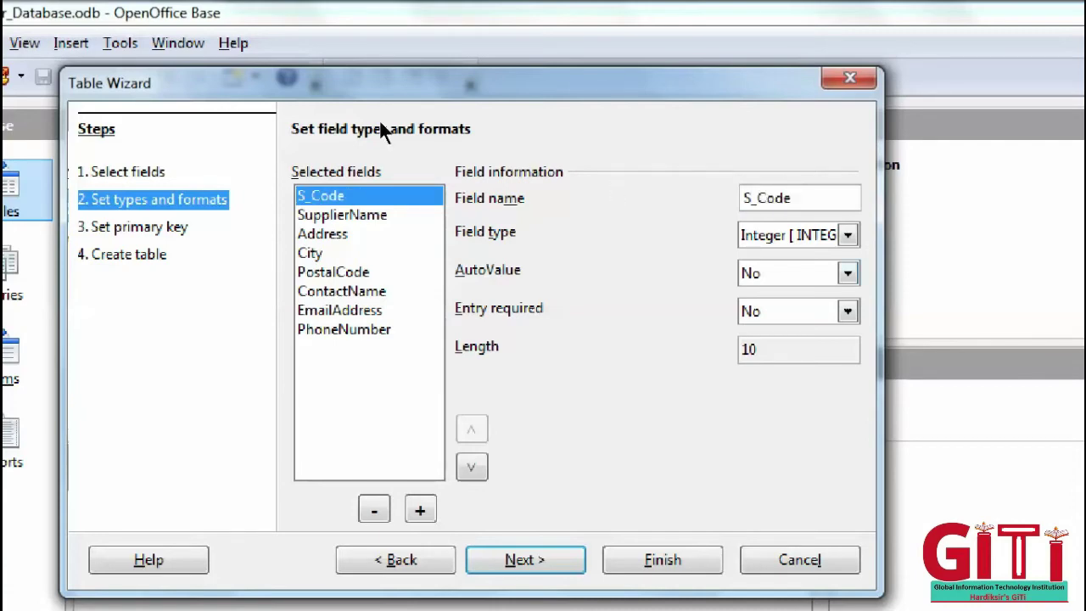
pyautogui.press('Down')
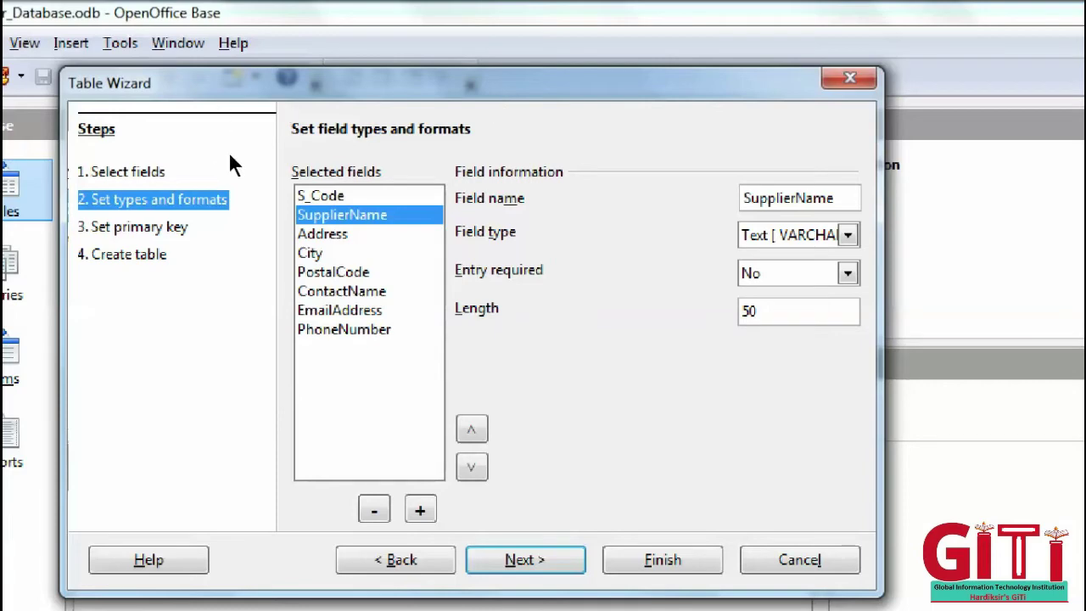
# - Rename the Address field to Full_Address
pyautogui.press('Down')
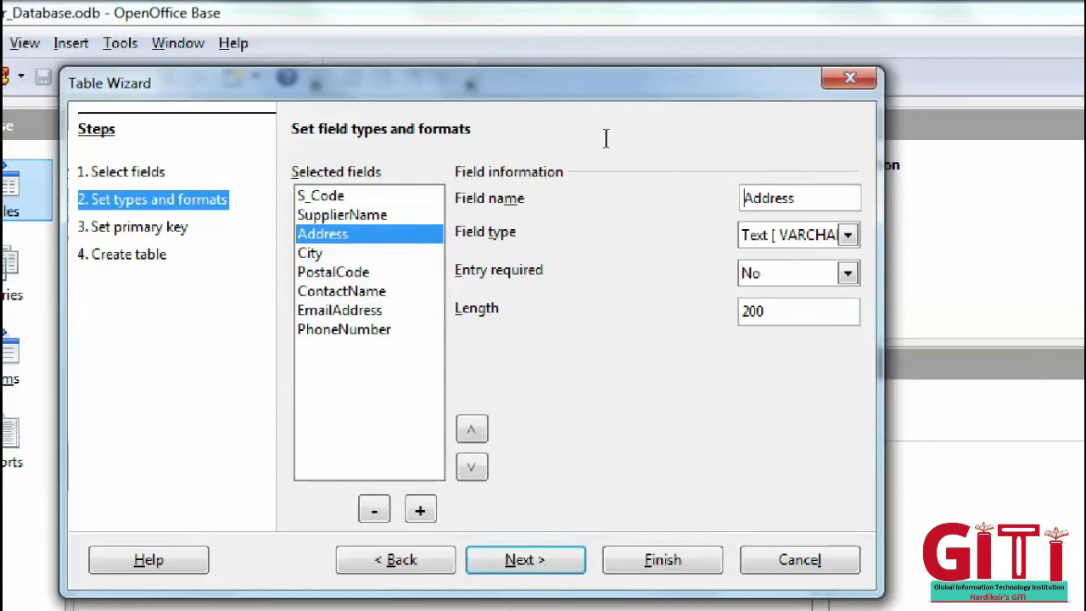
pyautogui.write('Fuu')
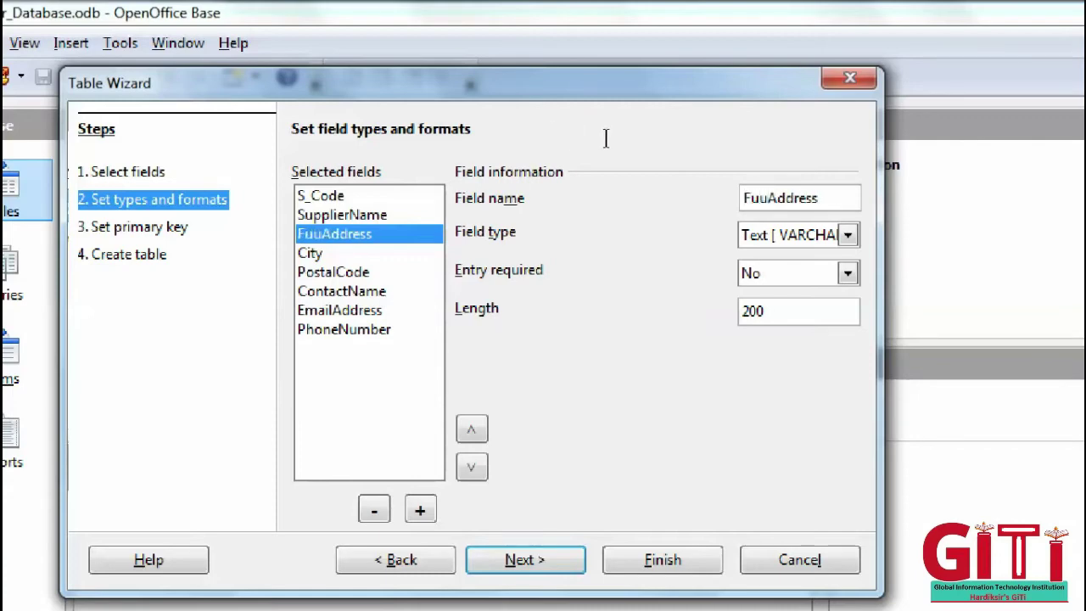
pyautogui.press('BackSpace')
pyautogui.write('ll')
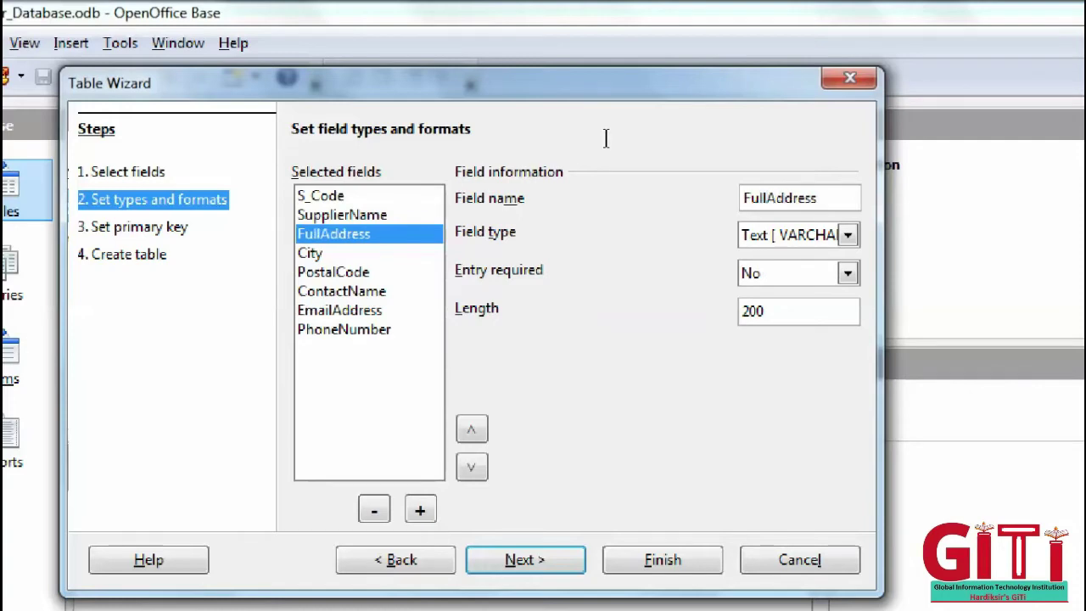
pyautogui.write('_')
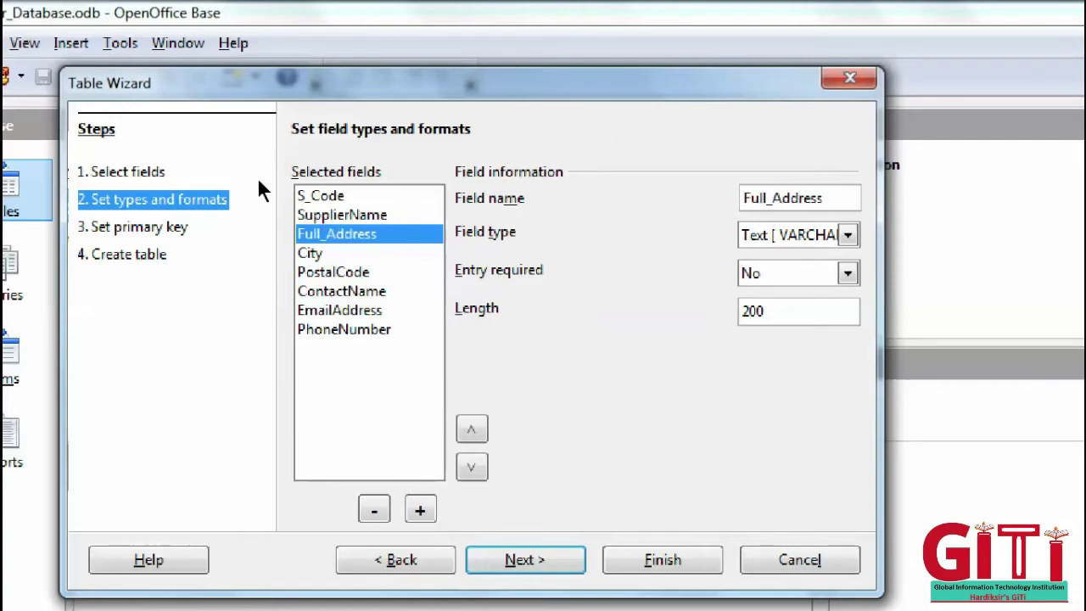
pyautogui.press('Down')
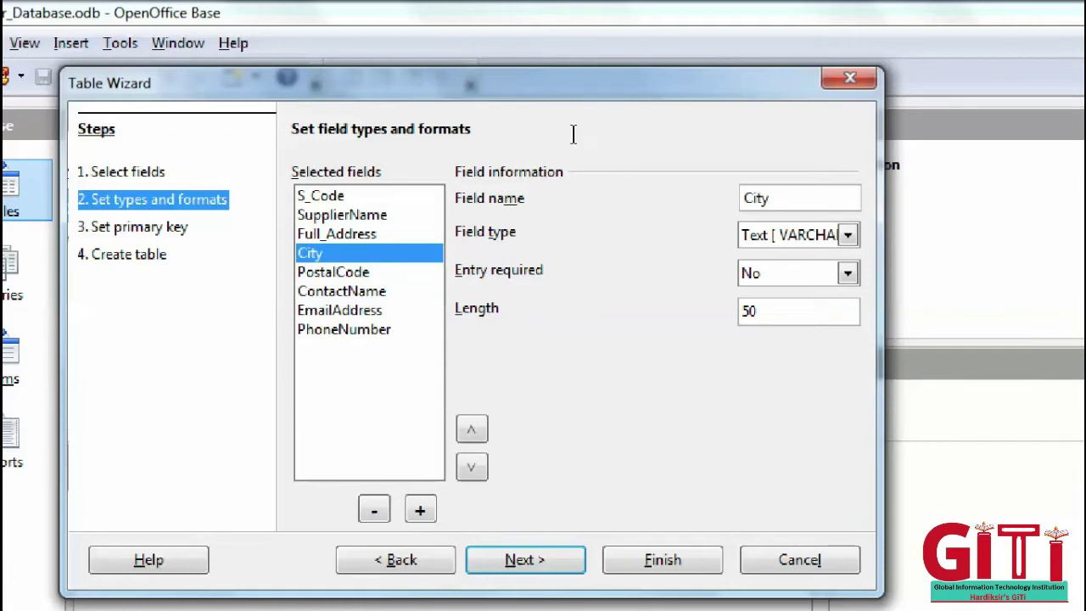
# - Rename the PostalCode field to Pincode
pyautogui.press('Down')
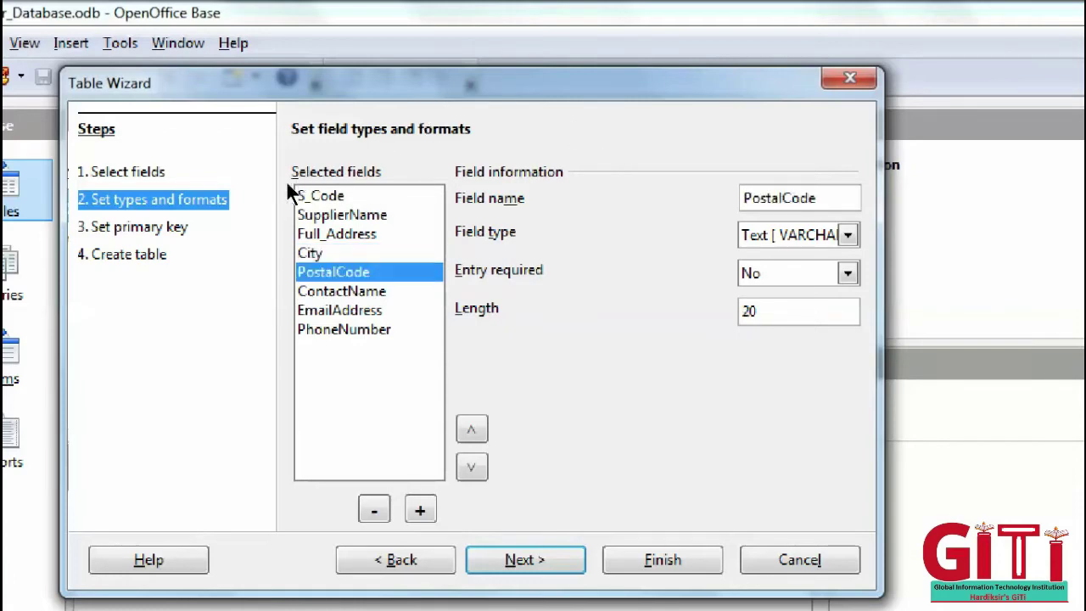
pyautogui.press('Tab')
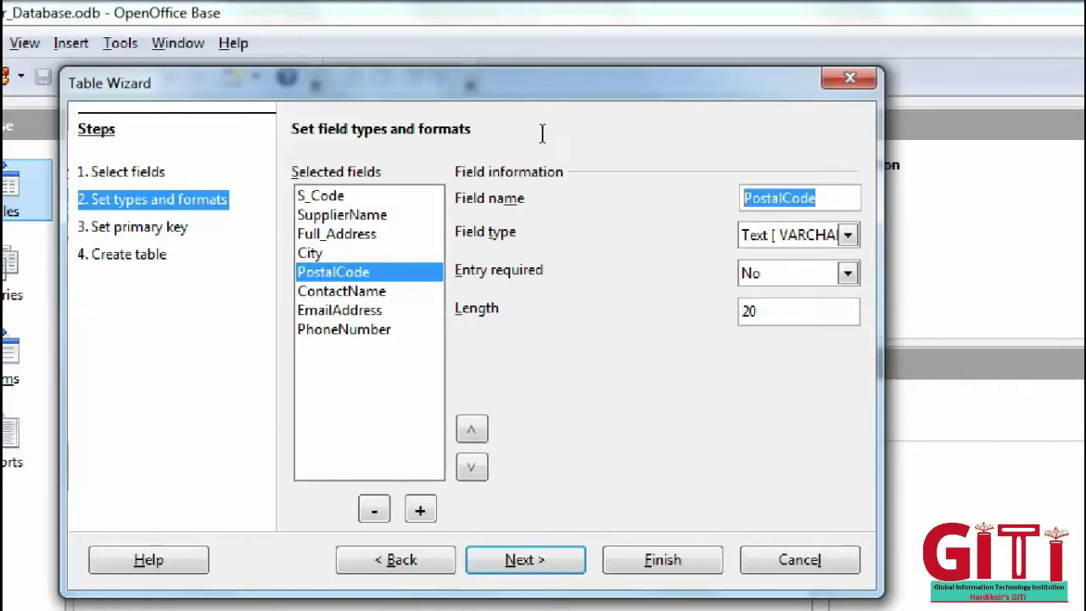
pyautogui.press('BackSpace')
pyautogui.write('Piun')
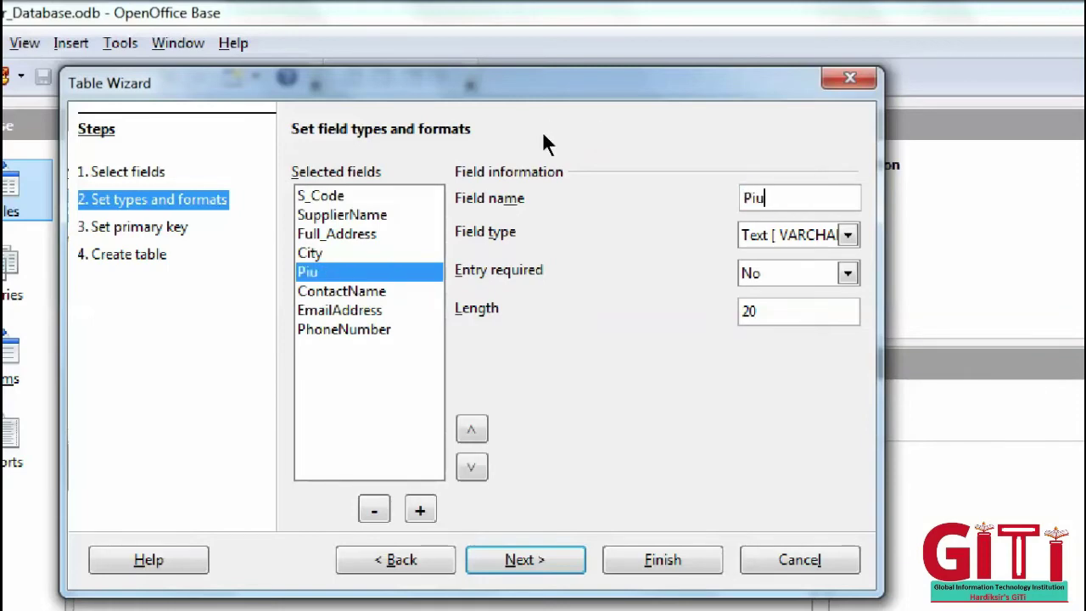
pyautogui.press('BackSpace')
pyautogui.press('BackSpace')
pyautogui.write('ncode')
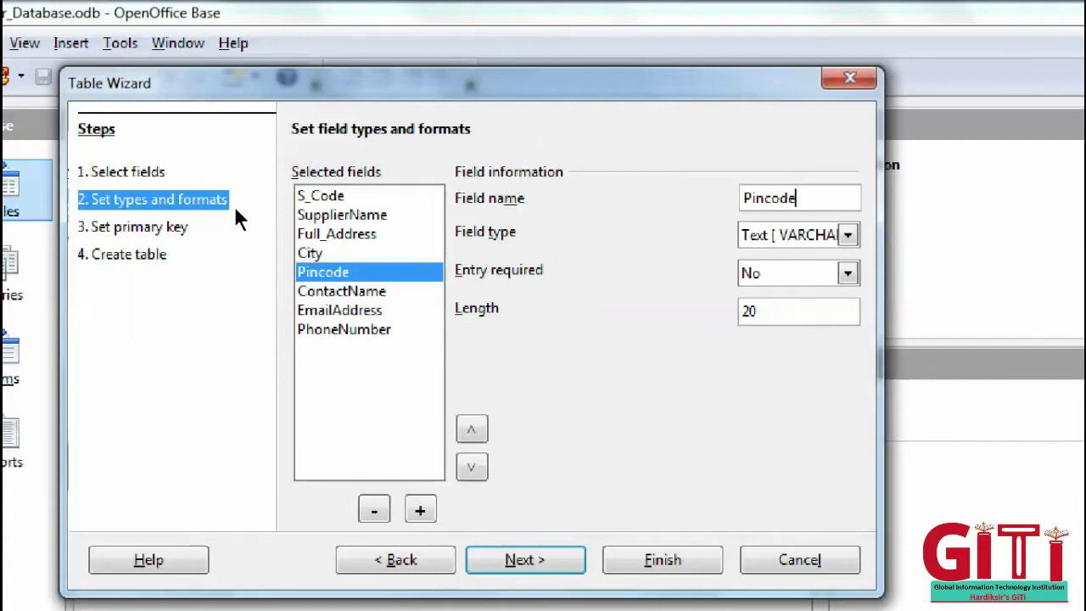
# - Rename ContactName to ContactPersonName and EmailAddress to EmailID
pyautogui.press('Down')
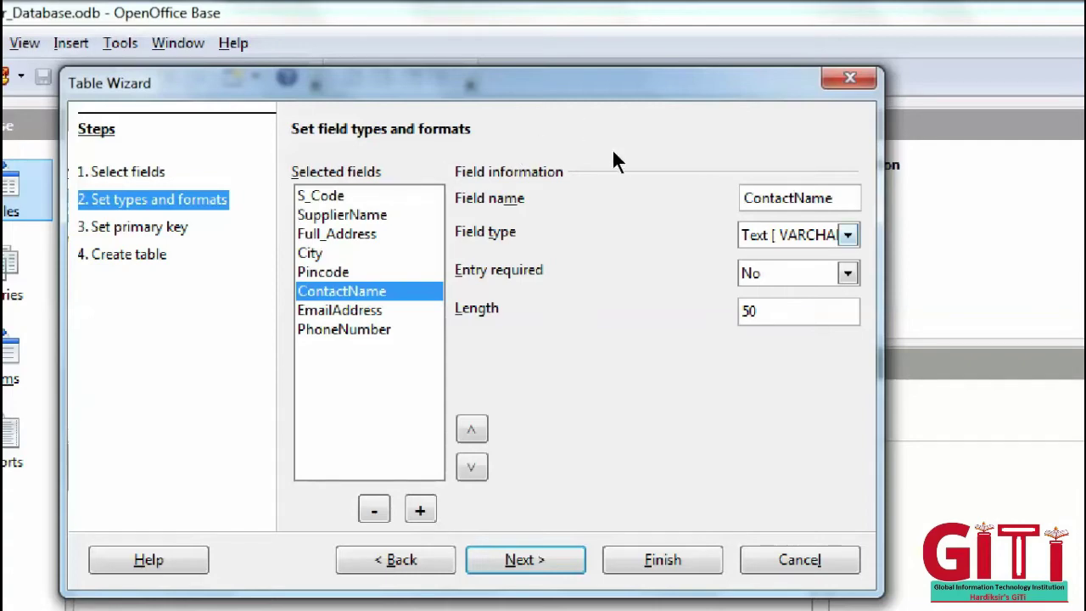
pyautogui.write('Person')
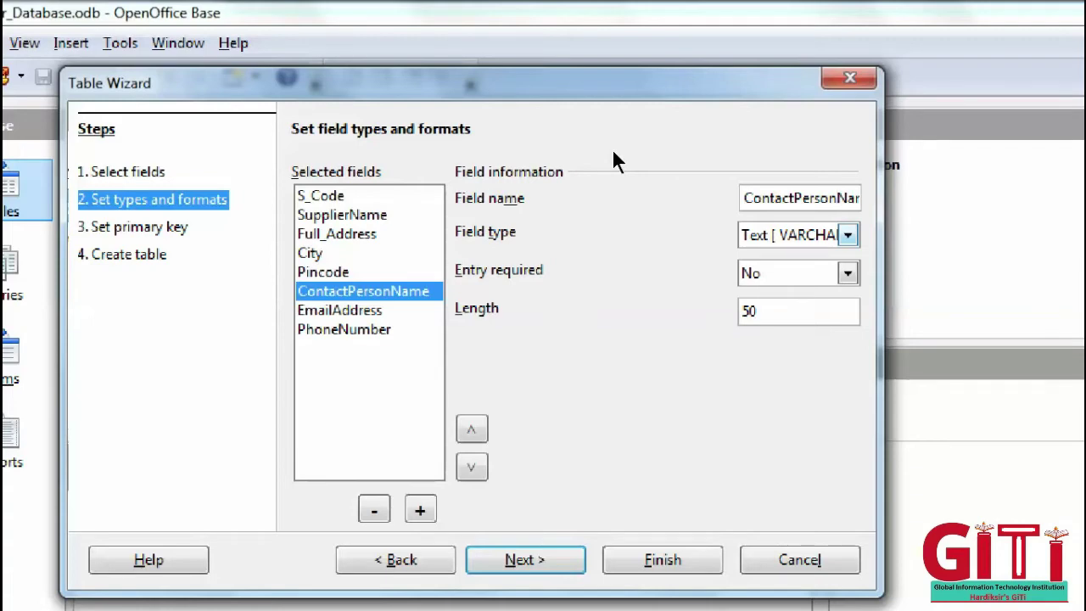
pyautogui.press('Down')
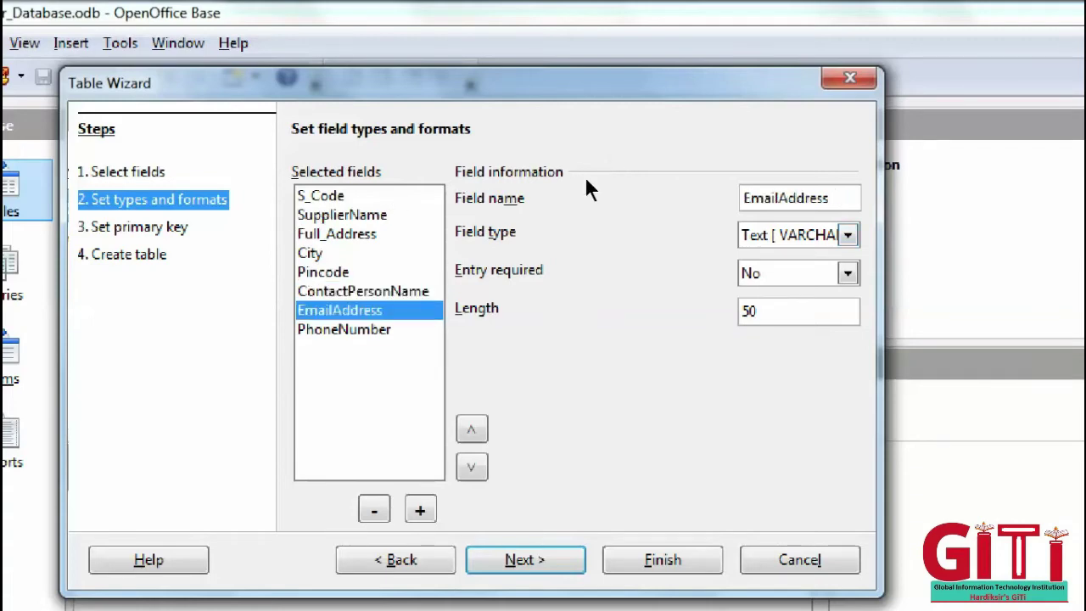
pyautogui.press('BackSpace')
pyautogui.press('BackSpace')
pyautogui.press('BackSpace')
pyautogui.press('BackSpace')
pyautogui.press('BackSpace')
pyautogui.press('BackSpace')
pyautogui.press('BackSpace')
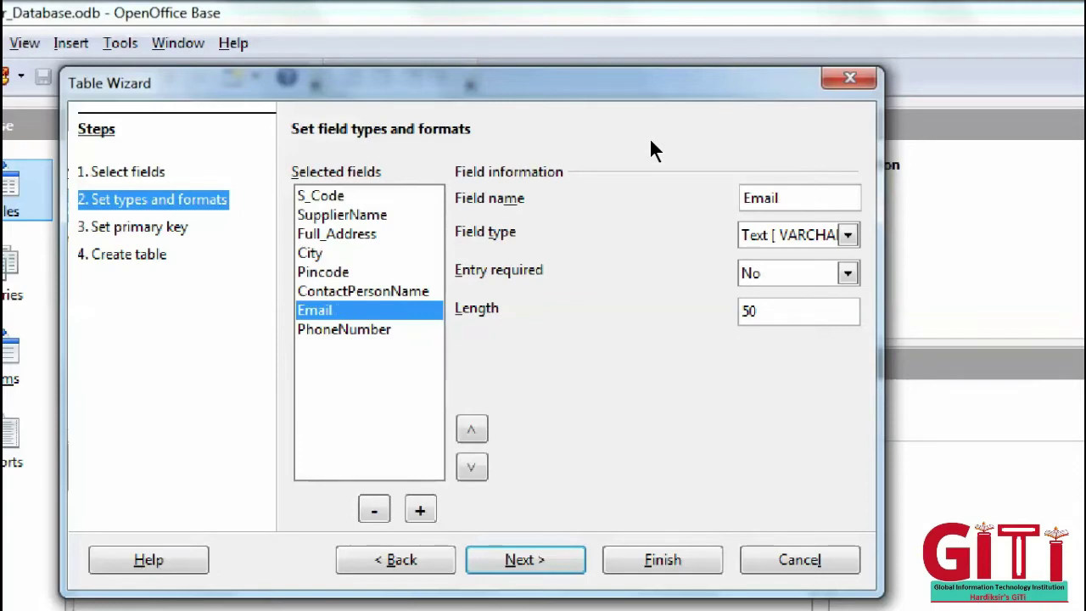
pyautogui.write('ID')
# - Rename the PhoneNumber field to ContactNumber
pyautogui.press('Down')
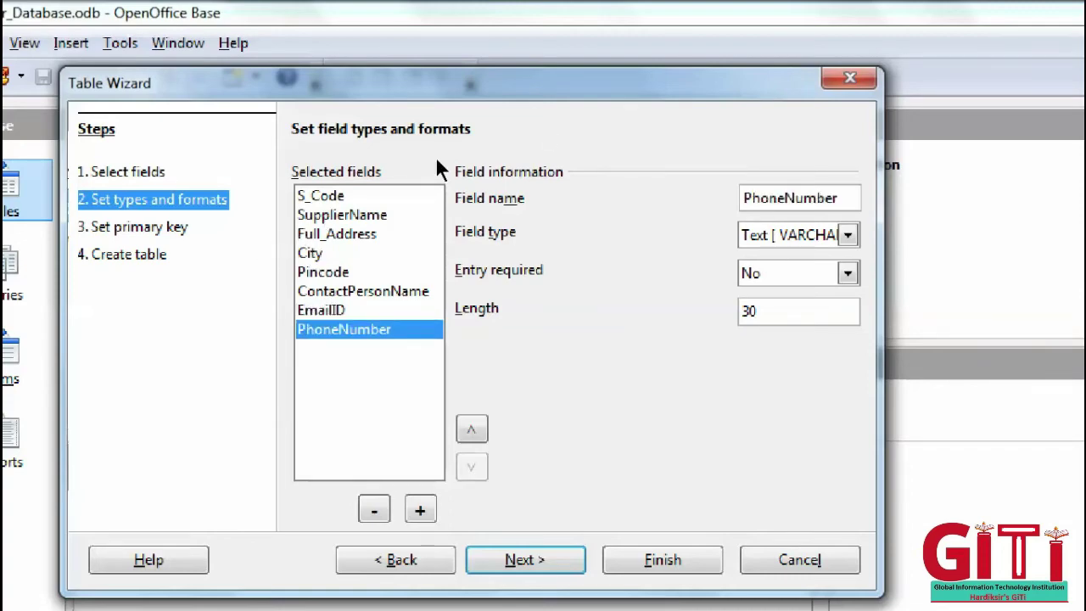
pyautogui.hotkey('shift', 'Right')
pyautogui.hotkey('shift', 'Right')
pyautogui.hotkey('shift', 'Right')
pyautogui.hotkey('shift', 'Right')
pyautogui.hotkey('shift', 'Right')
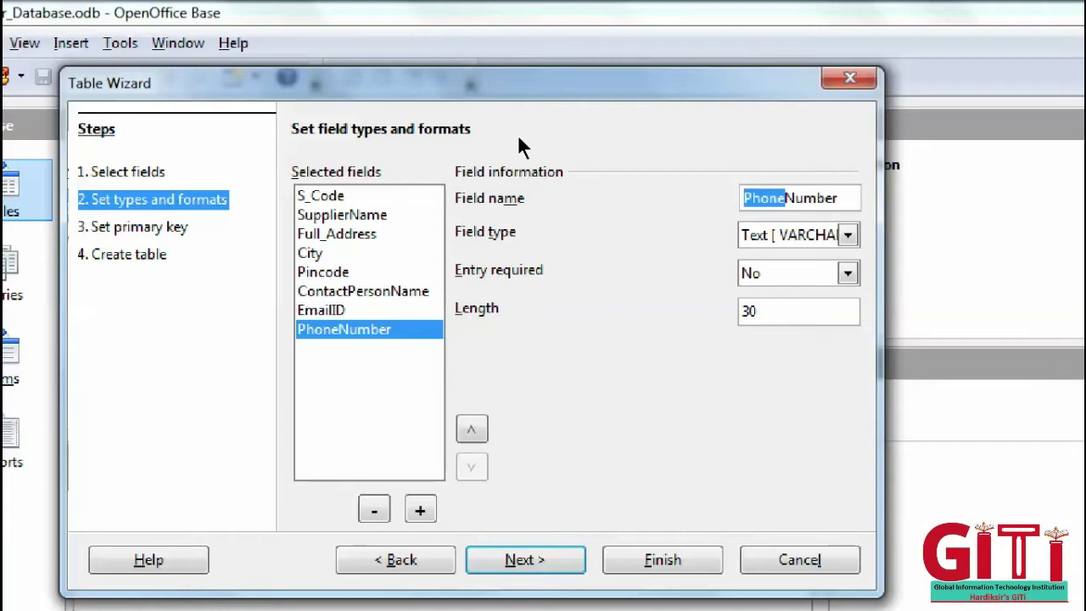
pyautogui.write('Contec')
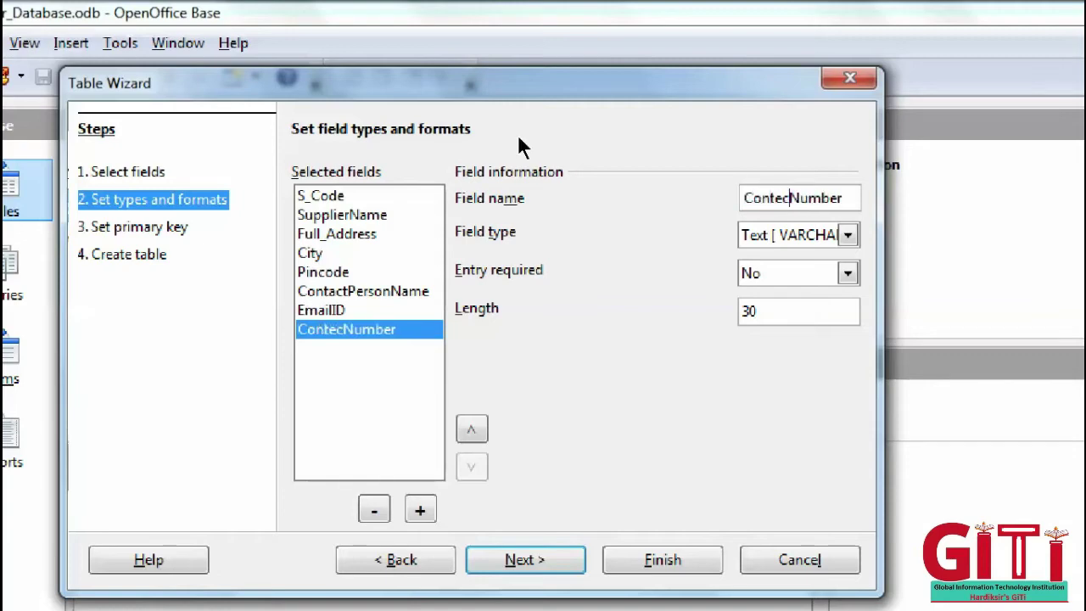
pyautogui.write('t')
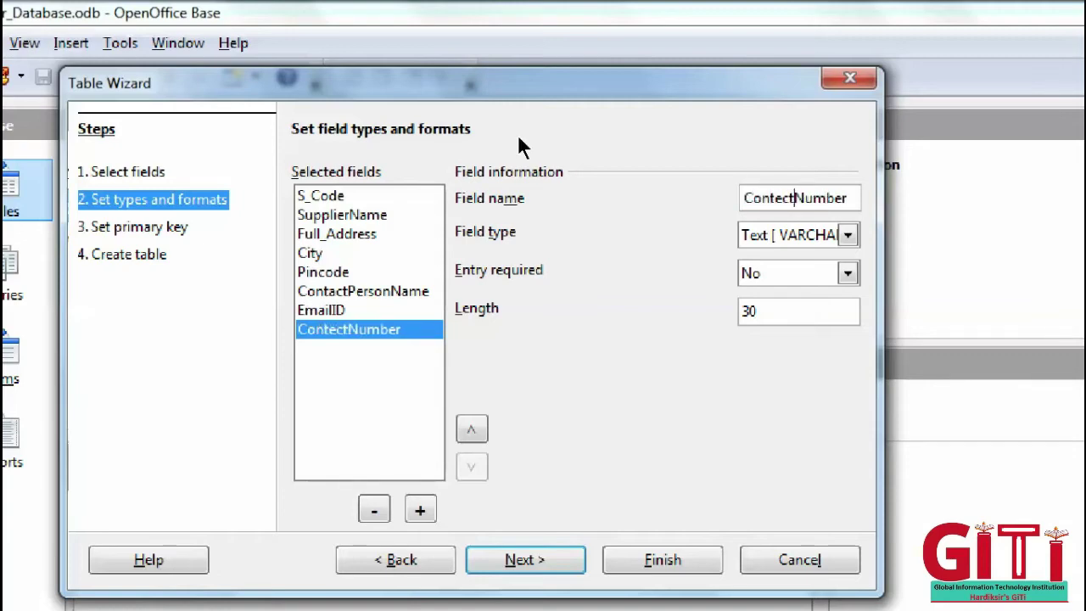
pyautogui.press('BackSpace')
pyautogui.press('BackSpace')
pyautogui.write('ct')
pyautogui.press('BackSpace')
pyautogui.write('a')
pyautogui.press('Tab')
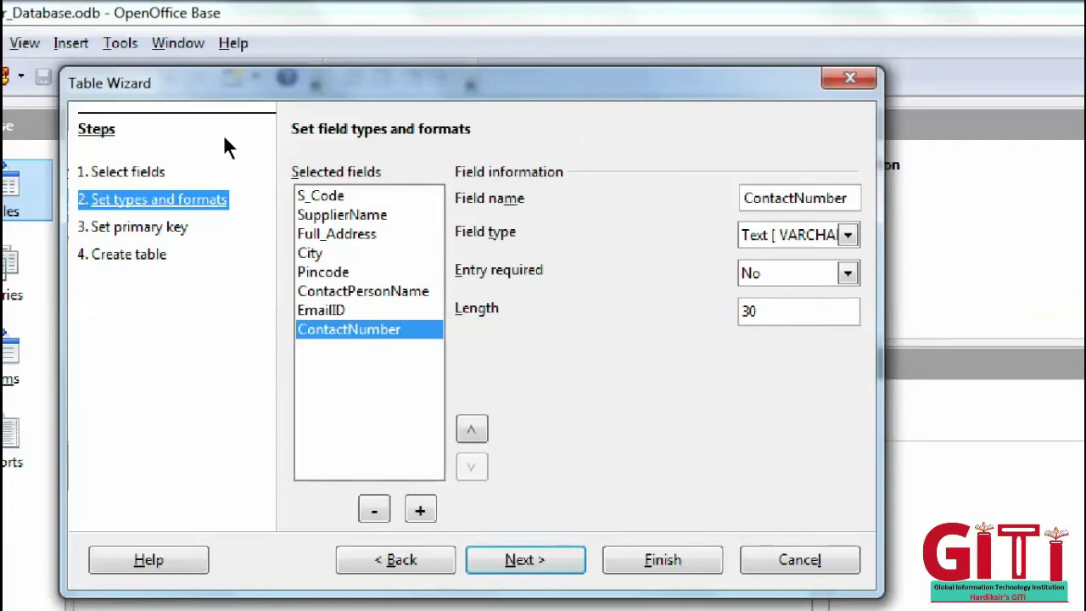
pyautogui.press('Tab')
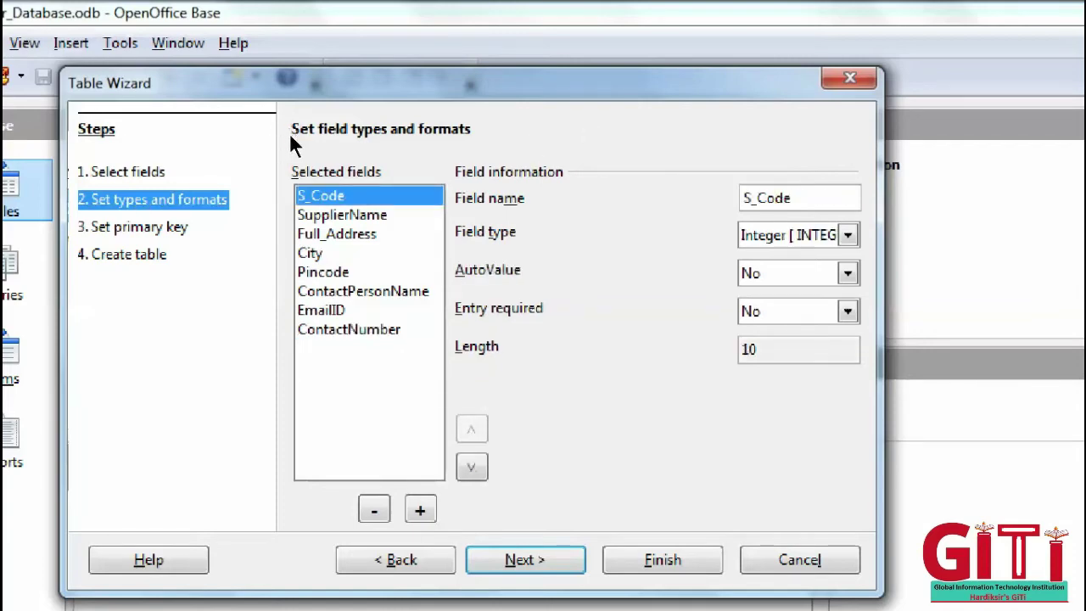
# - Review the field types and keep S_Code as Integer and SupplierName and Full_Address as Text [VARCHAR]
pyautogui.press('Tab')
pyautogui.press('Tab')
pyautogui.hotkey('alt', 'Down')
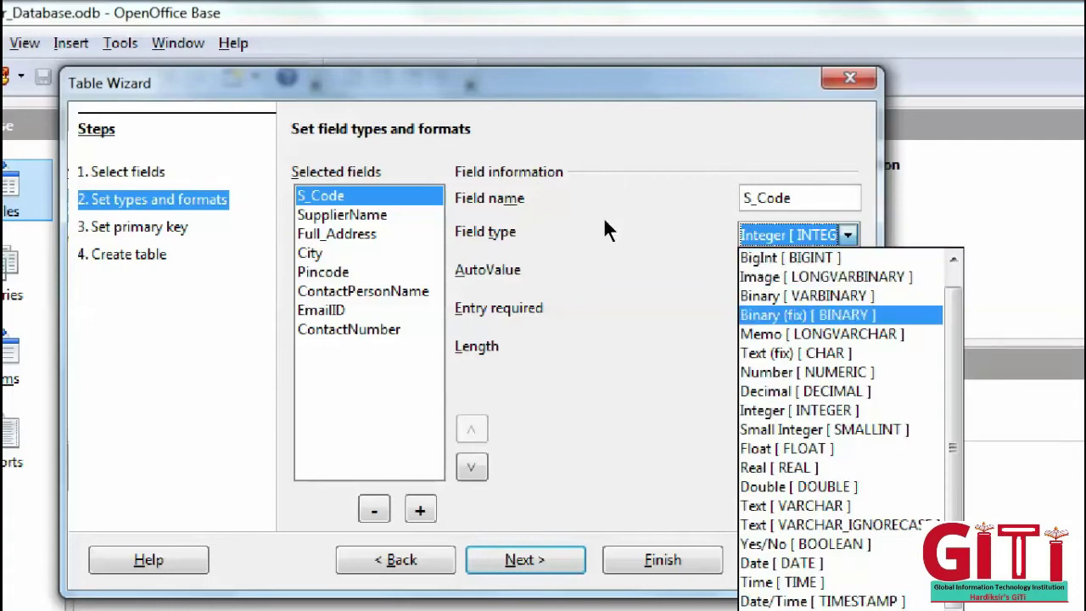
pyautogui.press('Escape')
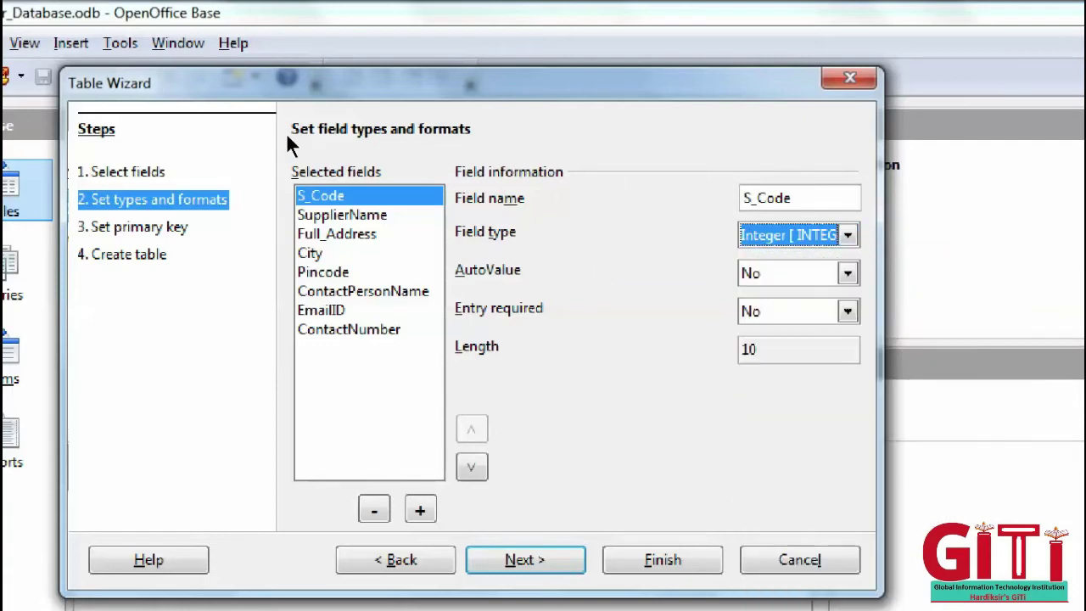
pyautogui.hotkey('shift', 'Tab')
pyautogui.hotkey('shift', 'Tab')
pyautogui.press('Down')
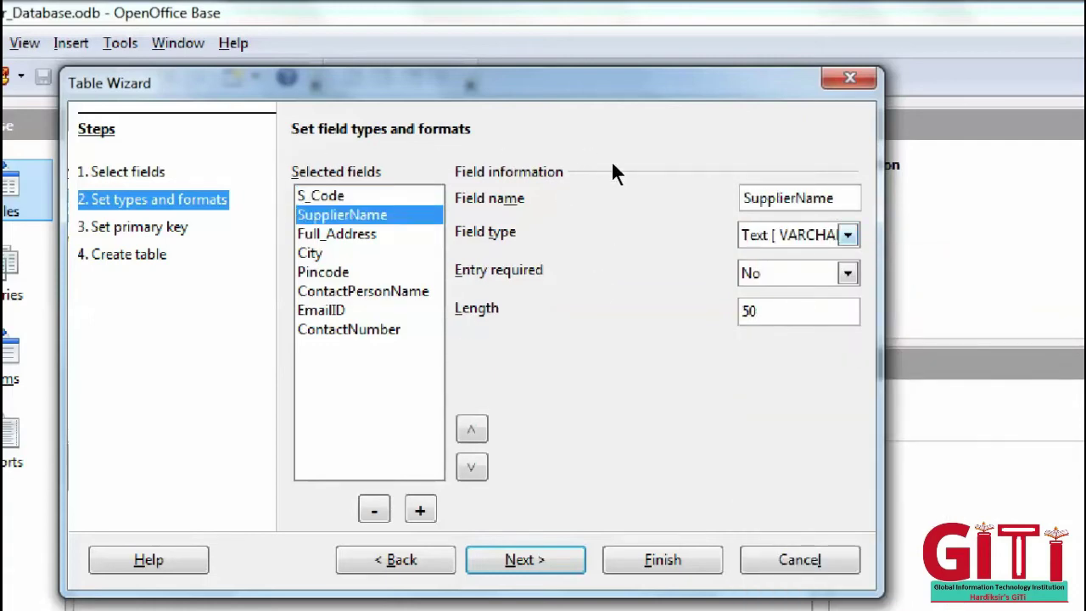
pyautogui.press('Tab')
pyautogui.press('Tab')
pyautogui.hotkey('alt', 'Down')
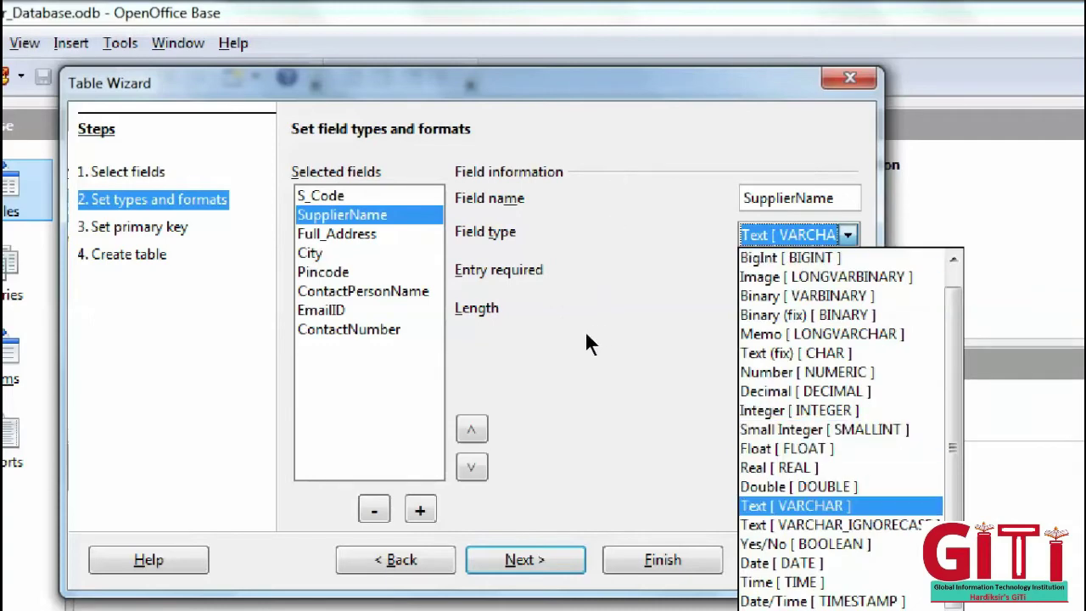
pyautogui.press('Up')
pyautogui.press('Up')
pyautogui.press('Escape')
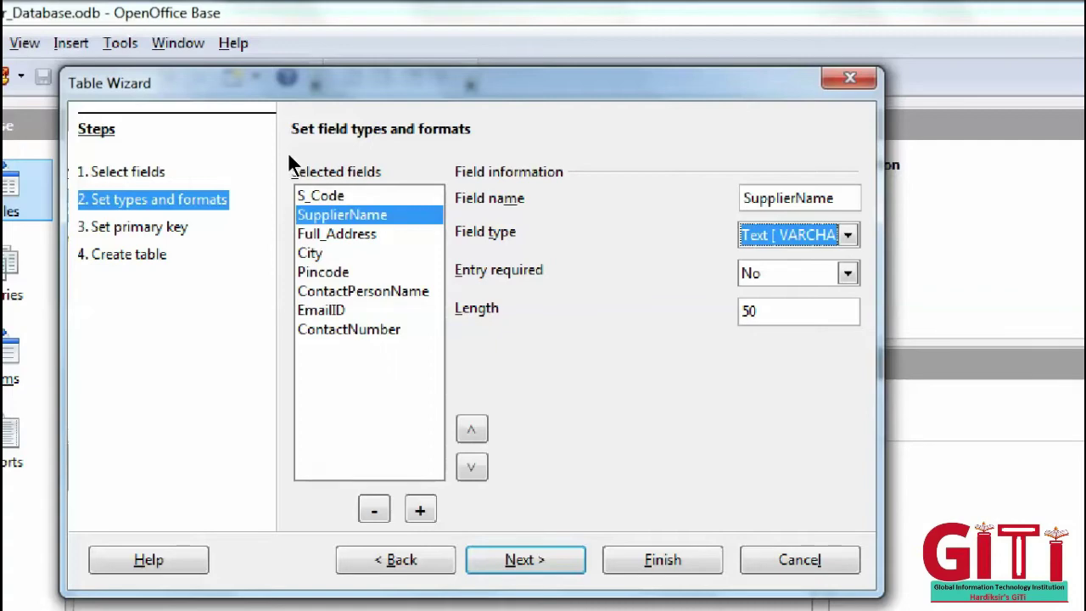
pyautogui.hotkey('shift', 'Tab')
pyautogui.hotkey('shift', 'Tab')
pyautogui.press('Down')
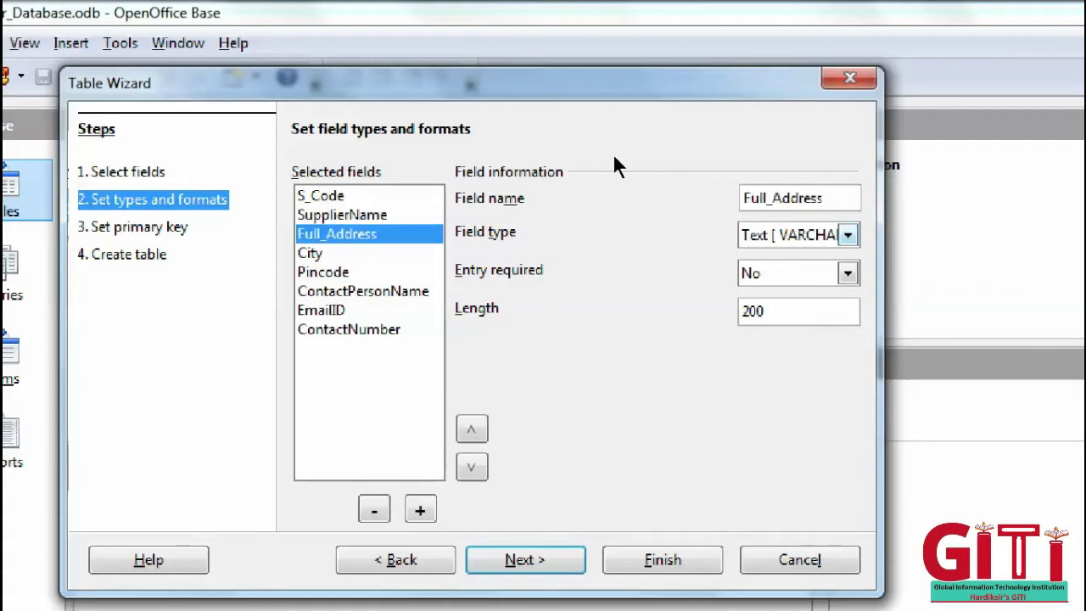
pyautogui.press('Tab')
pyautogui.press('Tab')
pyautogui.hotkey('alt', 'Down')
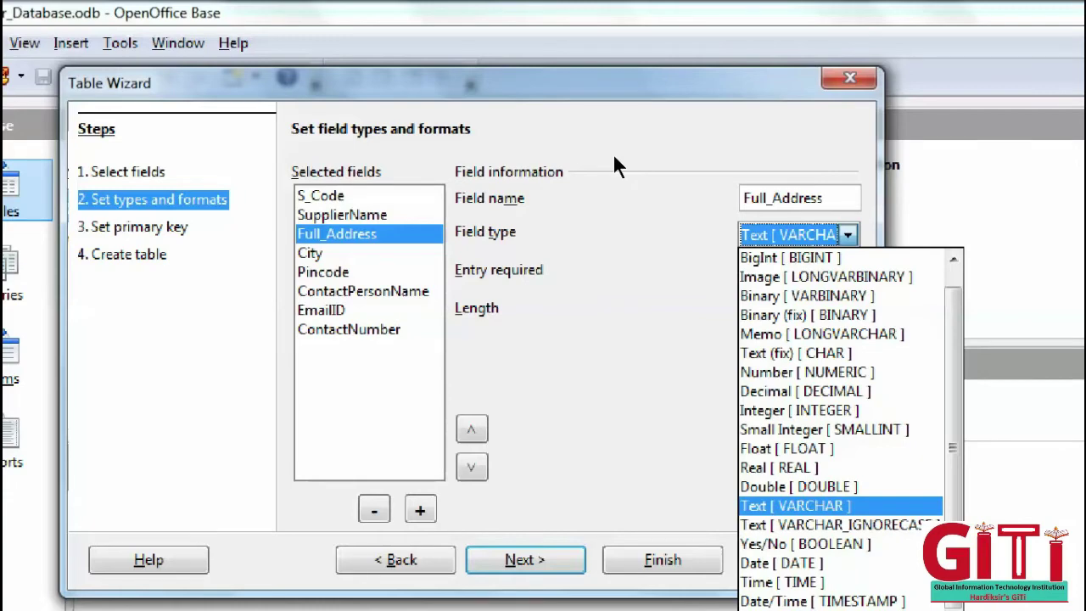
pyautogui.press('Return')
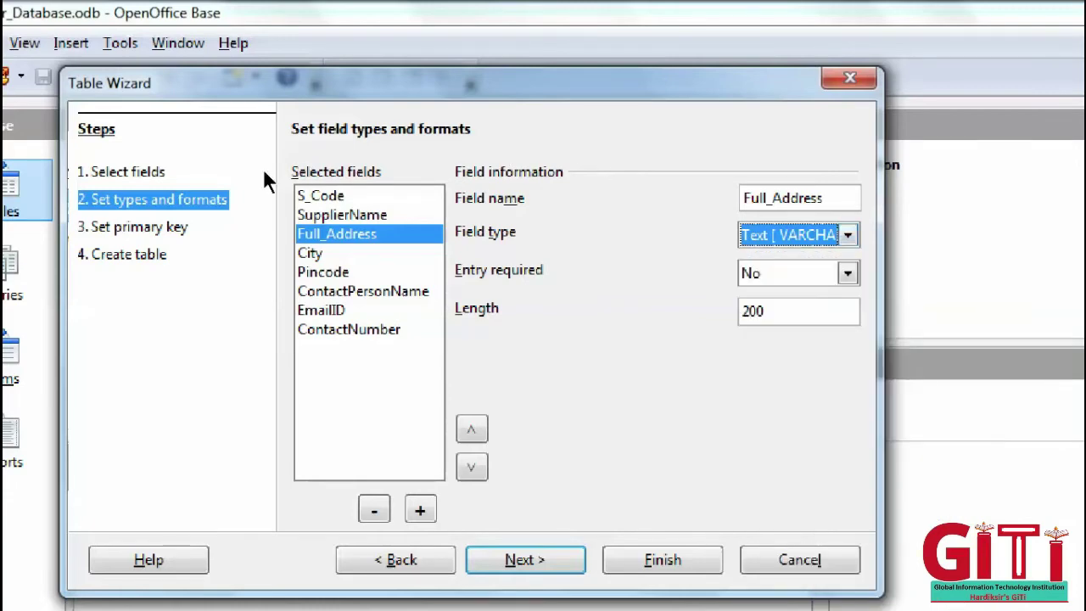
# - Set Pincode's length to 6 and ContactNumber's length to 10
pyautogui.press('Down')
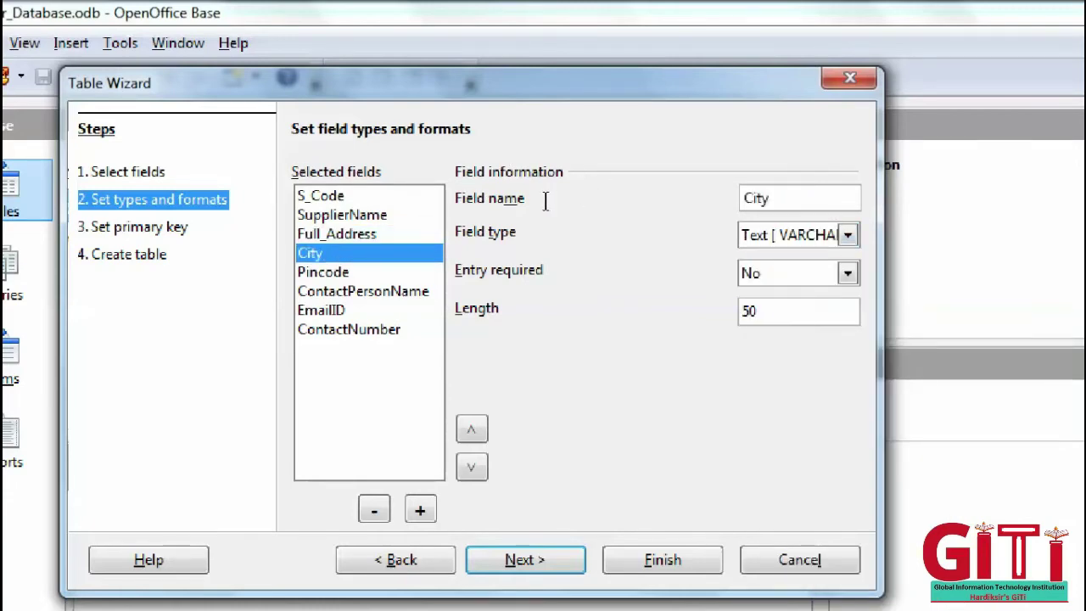
pyautogui.press('Tab')
pyautogui.press('Down')
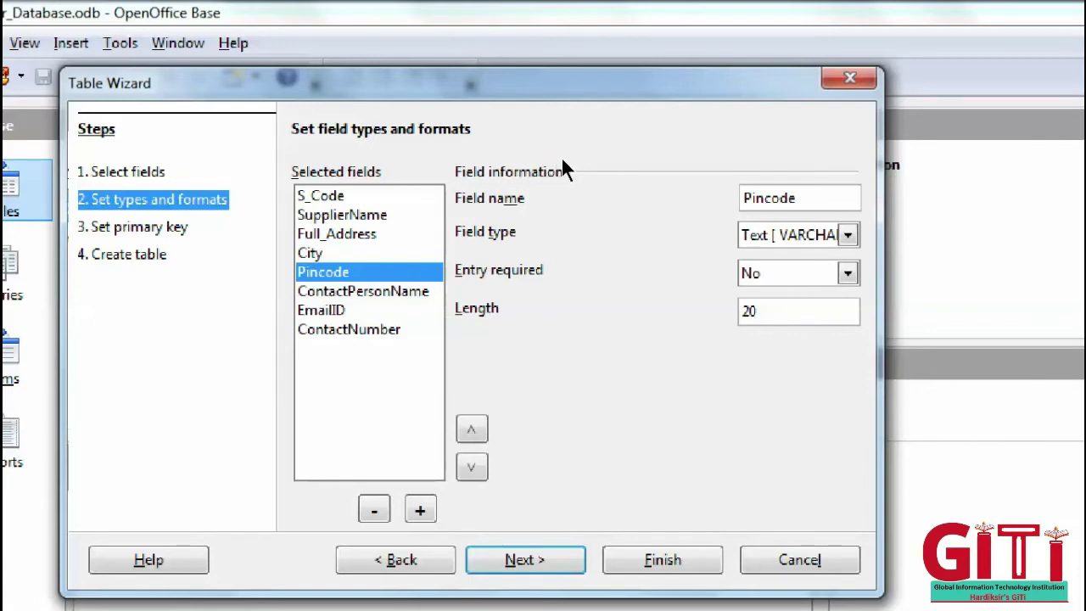
pyautogui.press('Tab')
pyautogui.write('6')
pyautogui.press('Down')
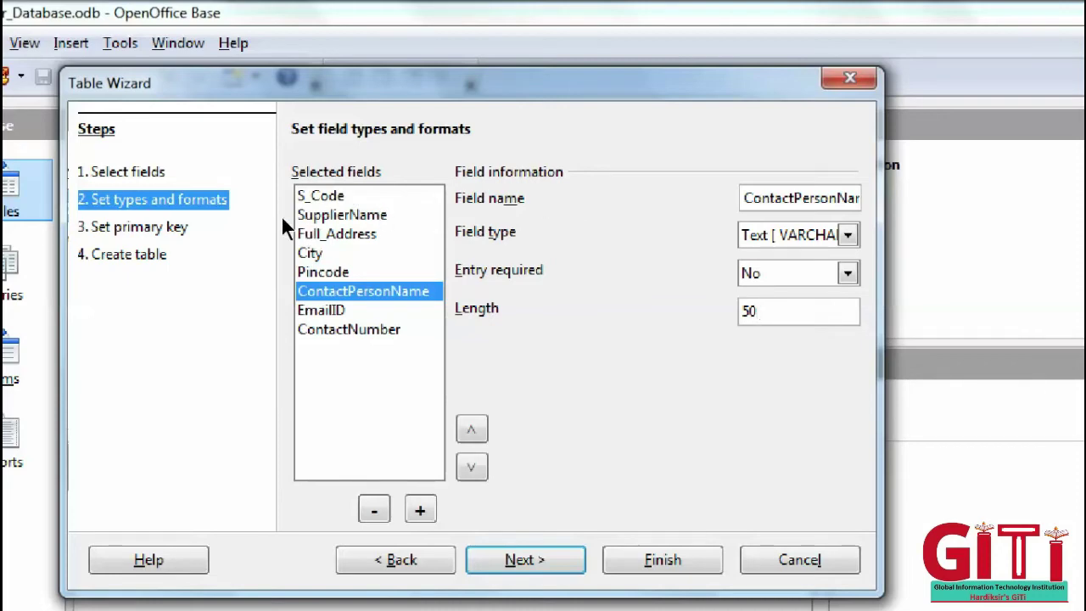
pyautogui.press('Down')
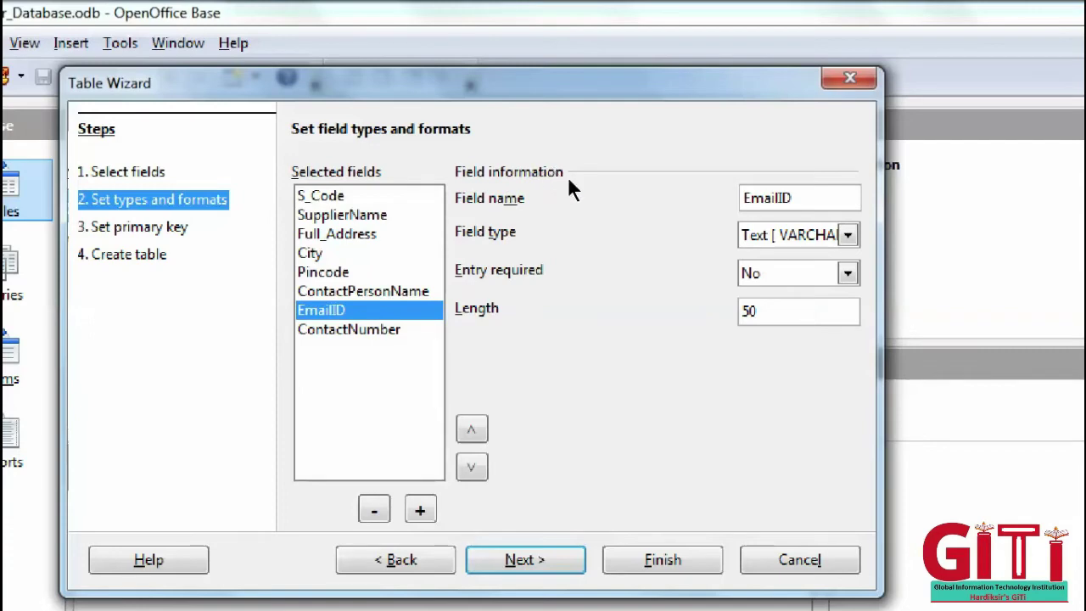
pyautogui.press('Down')
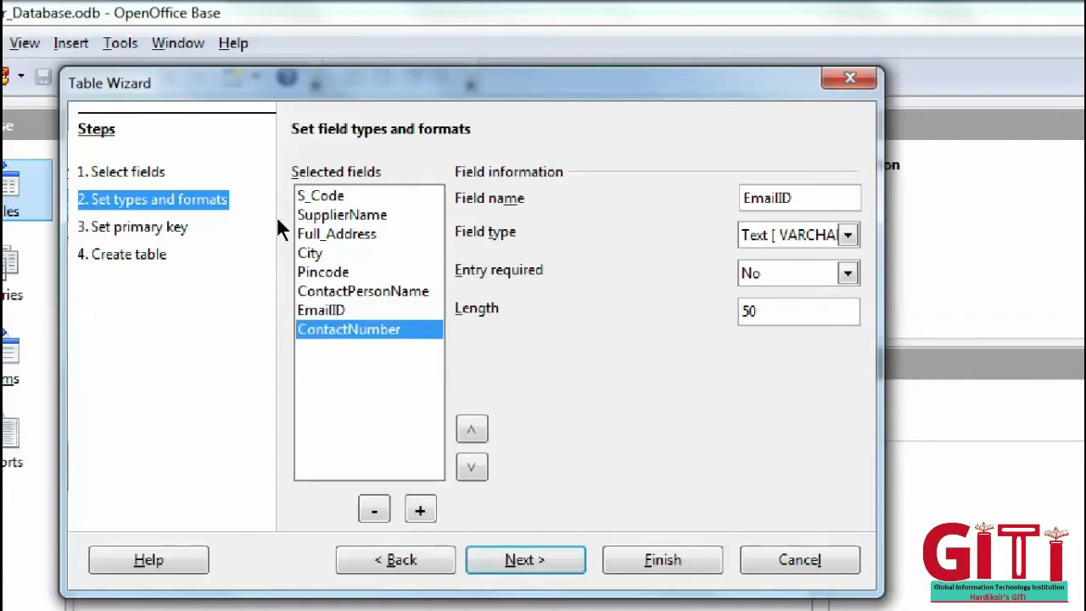
pyautogui.hotkey('alt', 'l')
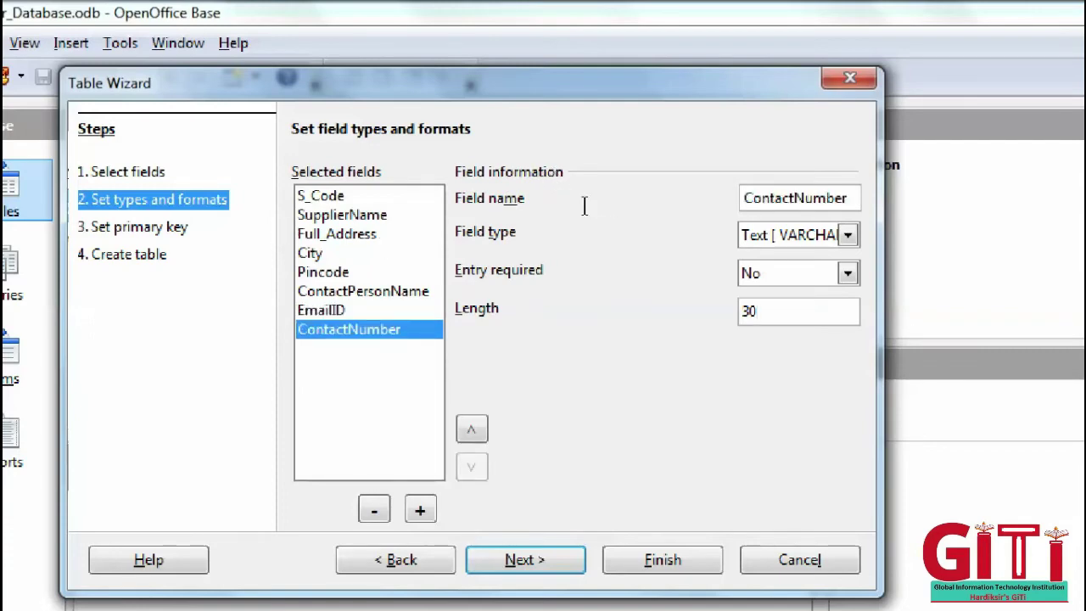
pyautogui.press('BackSpace')
pyautogui.press('BackSpace')
pyautogui.write('10')
# - Move ContactNumber above EmailID, then move it back to the end of the list
pyautogui.press('Tab')
pyautogui.press('space')
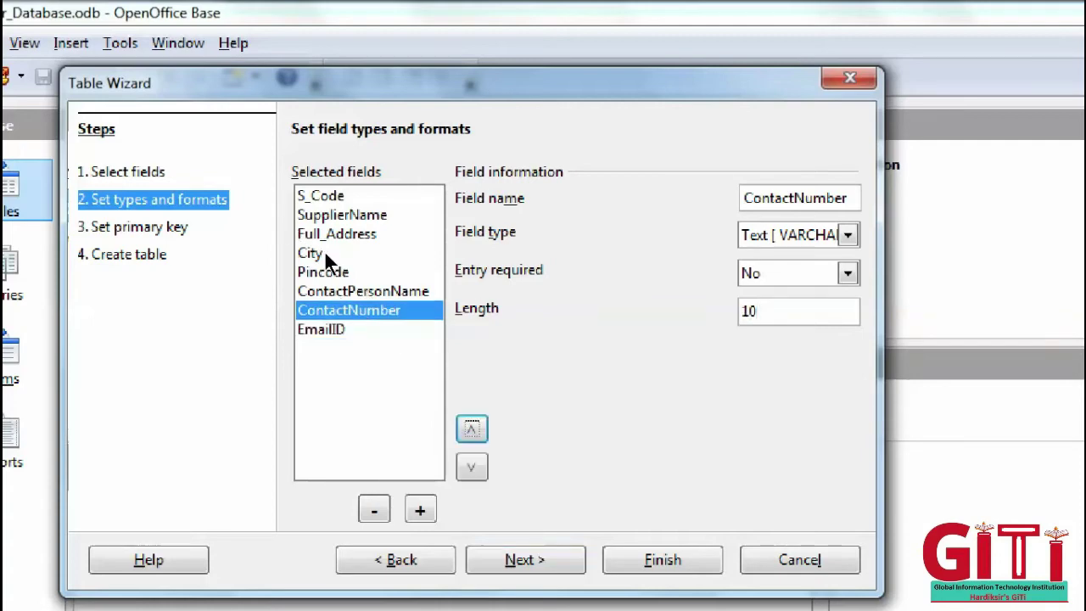
pyautogui.press('Tab')
pyautogui.press('space')
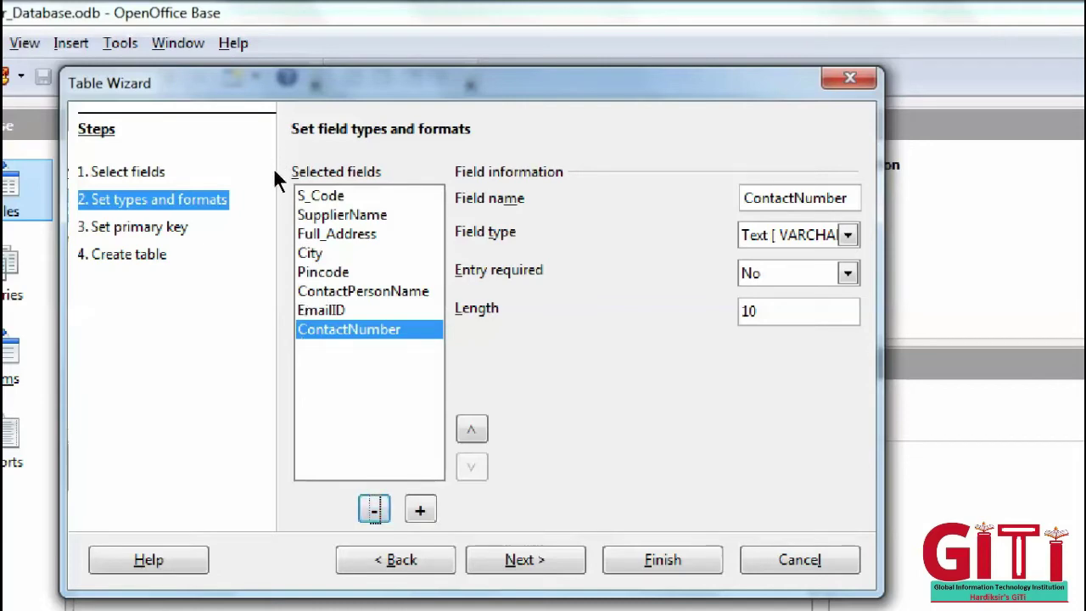
# - Add a new field at the end and rename Full_Address to Address1
pyautogui.click(339, 233)
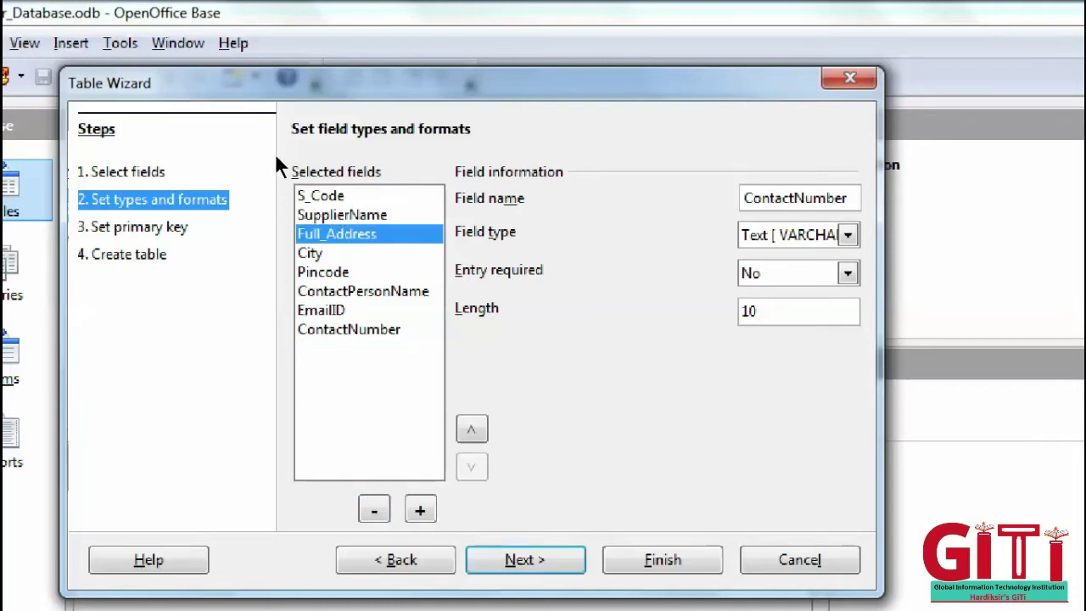
pyautogui.press('space')
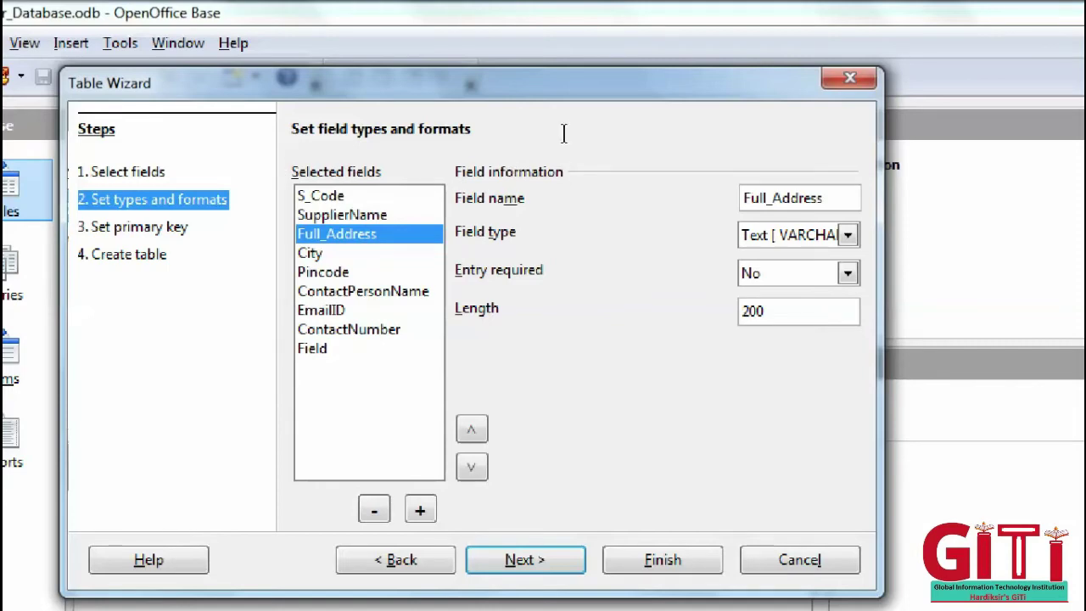
pyautogui.hotkey('shift', 'Right')
pyautogui.hotkey('shift', 'Right')
pyautogui.hotkey('shift', 'Right')
pyautogui.hotkey('shift', 'Right')
pyautogui.hotkey('shift', 'Right')
pyautogui.press('Delete')
pyautogui.press('End')
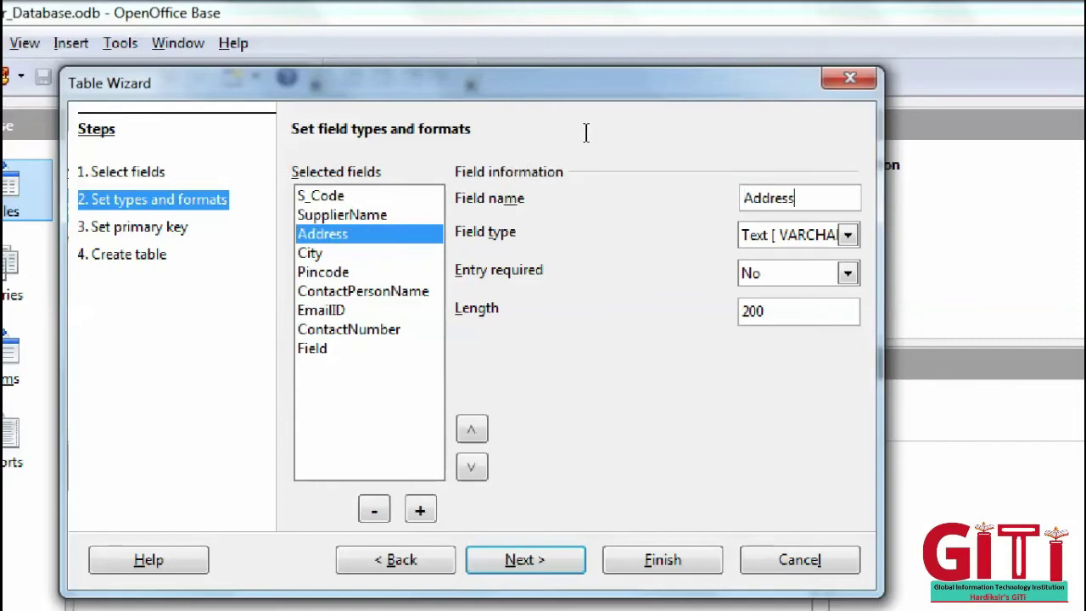
pyautogui.write('1')
# - Rename ContactNumber to AddressLine2
pyautogui.hotkey('shift', 'Home')
pyautogui.hotkey('ctrl', 'c')
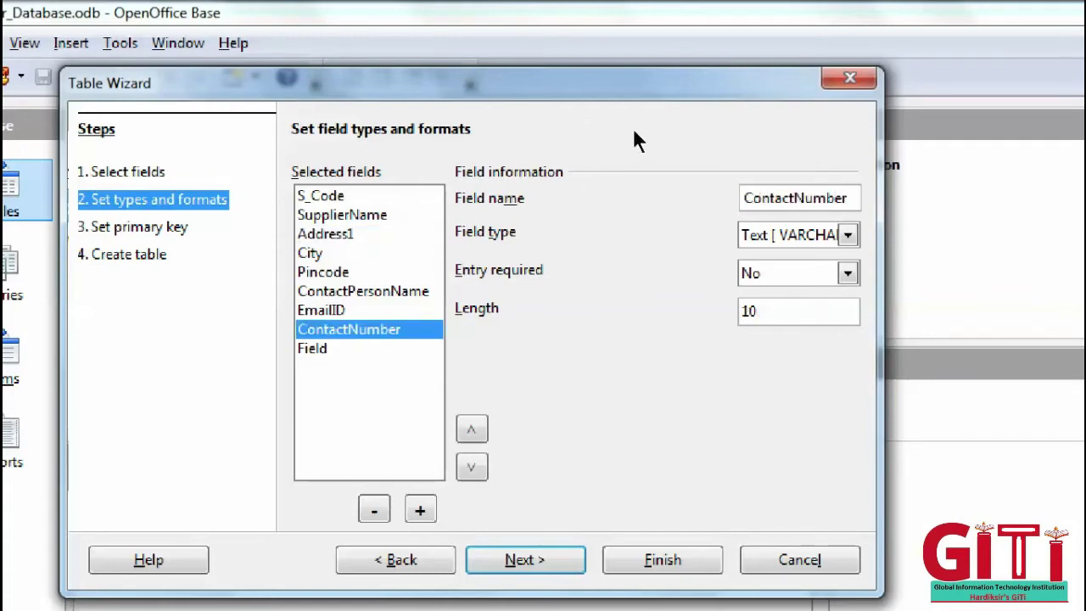
pyautogui.hotkey('shift', 'Home')
pyautogui.hotkey('ctrl', 'v')
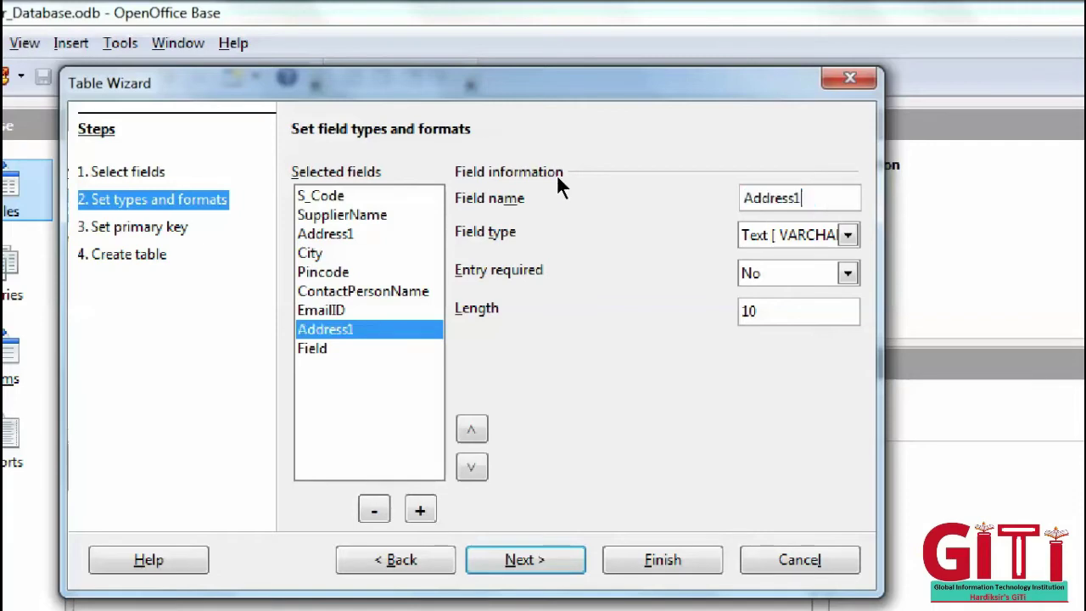
pyautogui.press('BackSpace')
pyautogui.write('2')
pyautogui.hotkey('shift', 'Left')
pyautogui.press('Left')
pyautogui.write('Li')
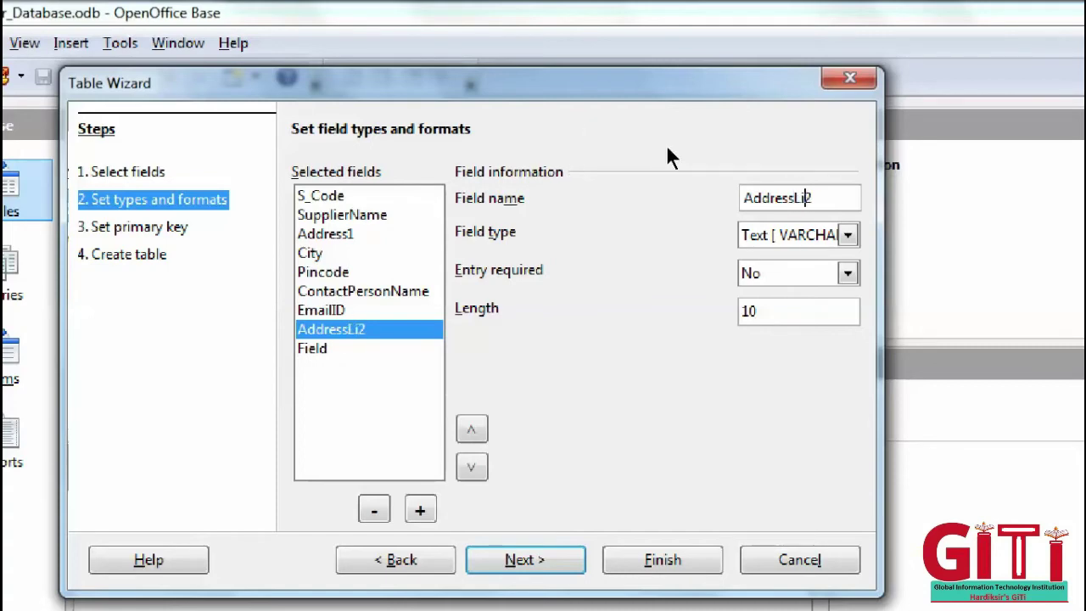
pyautogui.write('ne')
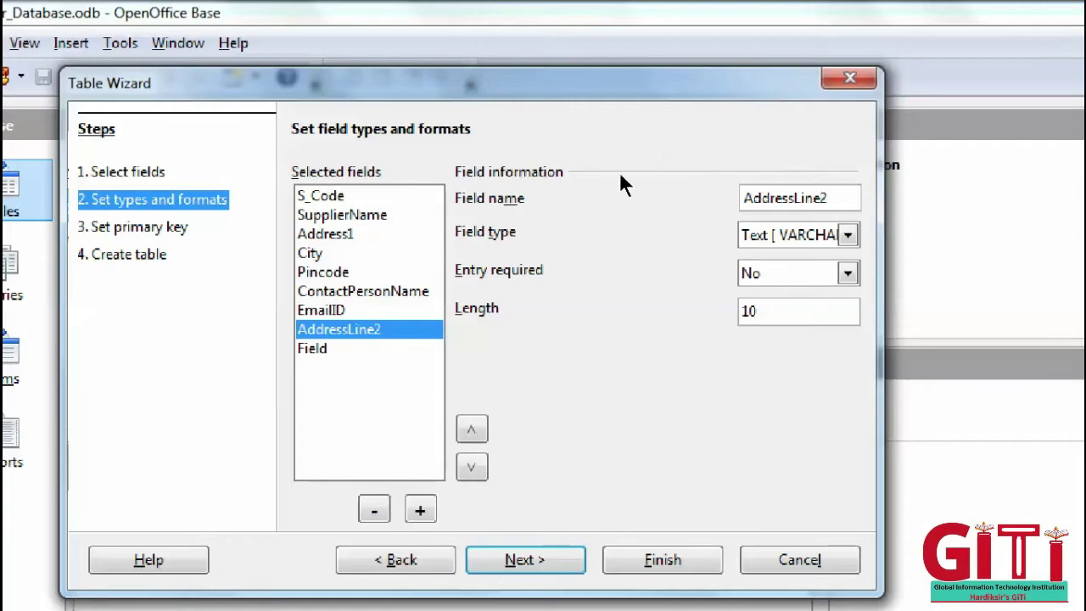
# - Move AddressLine2 up so it sits directly after Address1
pyautogui.click(325, 233)
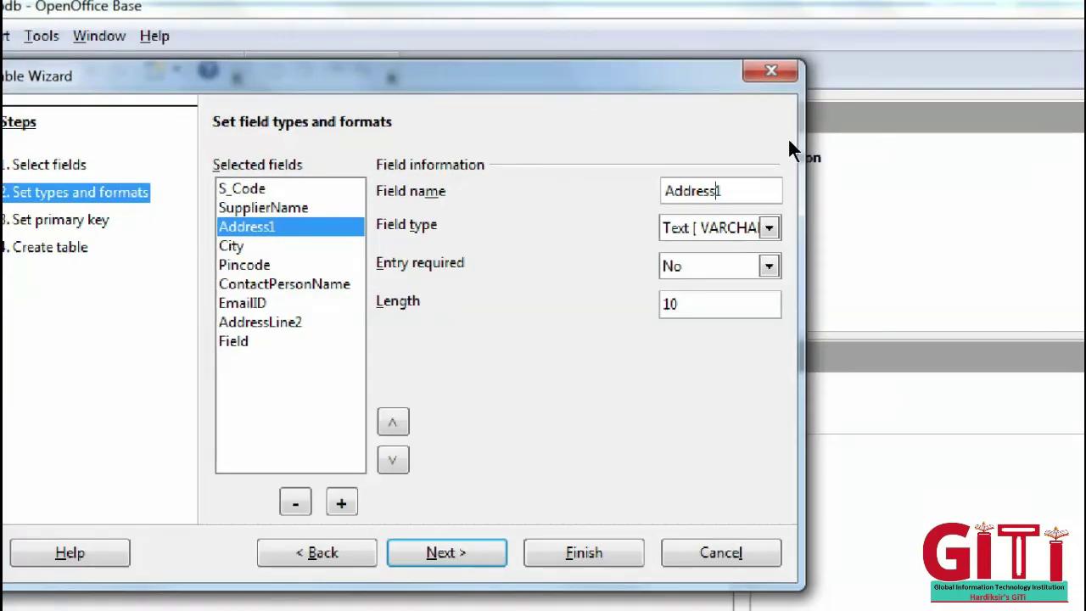
pyautogui.write('Line')
pyautogui.click(273, 226)
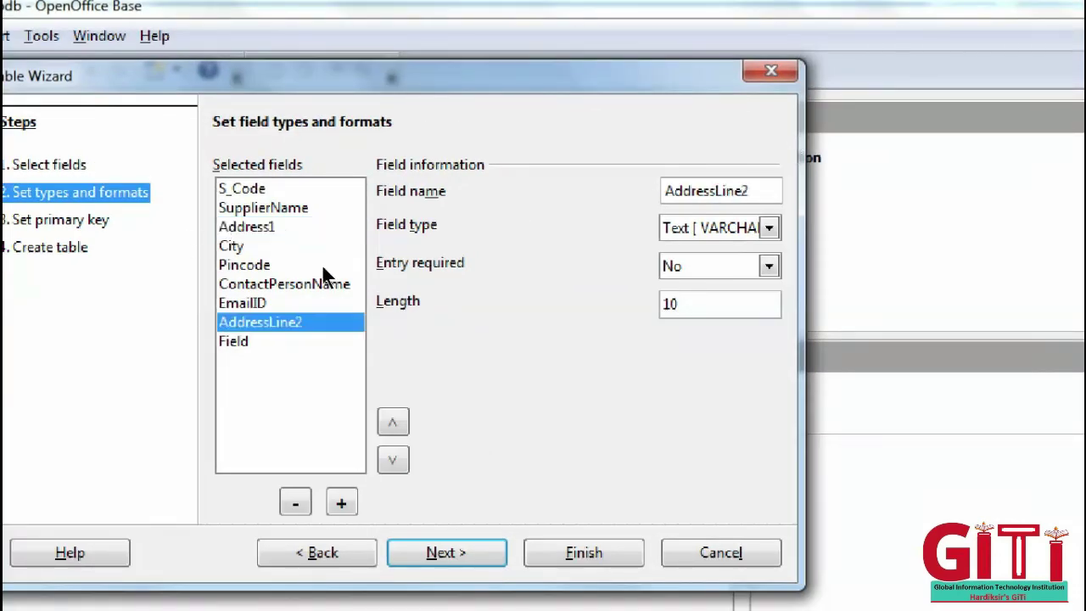
pyautogui.press('space')
pyautogui.press('space')
pyautogui.press('space')
pyautogui.press('space')
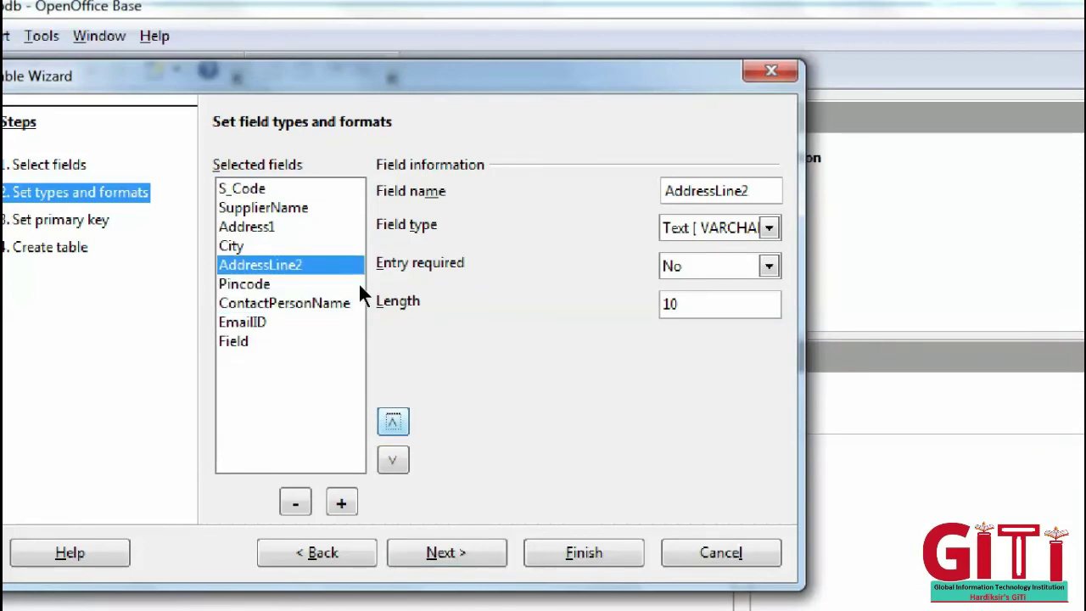
pyautogui.hotkey('shift', 'Tab')
pyautogui.press('Home')
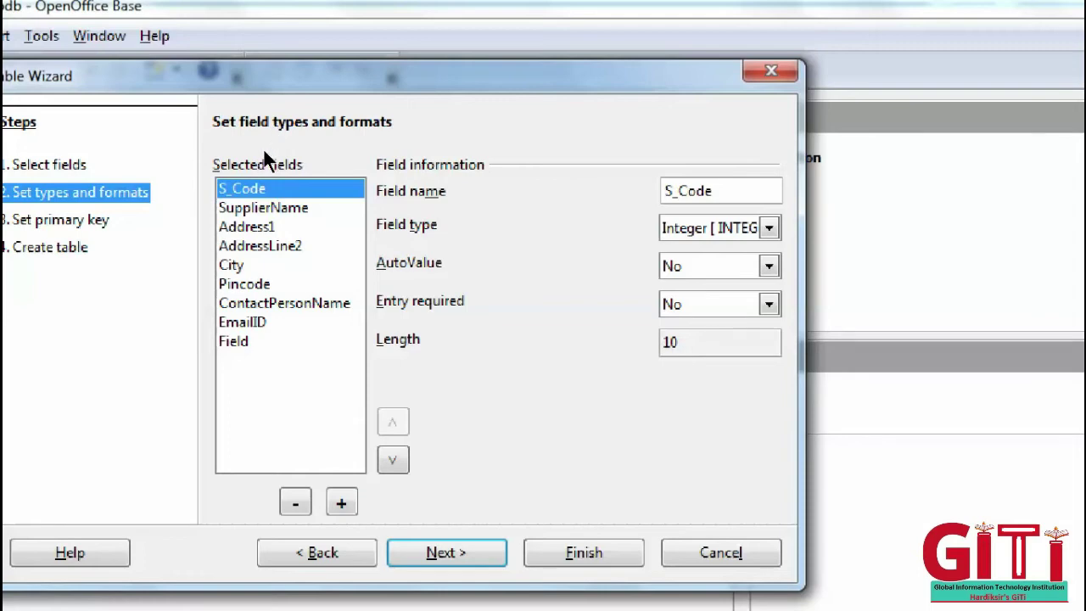
# - Check the types and lengths of Address1, AddressLine2, City, Pincode, ContactPersonName and EmailID, then continue
pyautogui.press('Down')
pyautogui.press('Down')
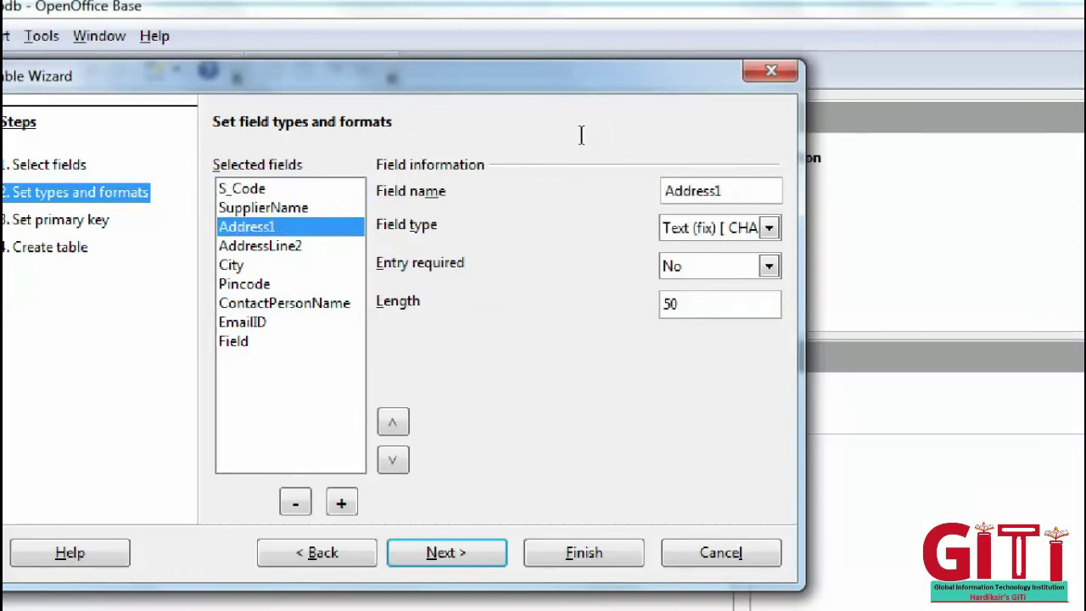
pyautogui.write('Line')
pyautogui.press('Down')
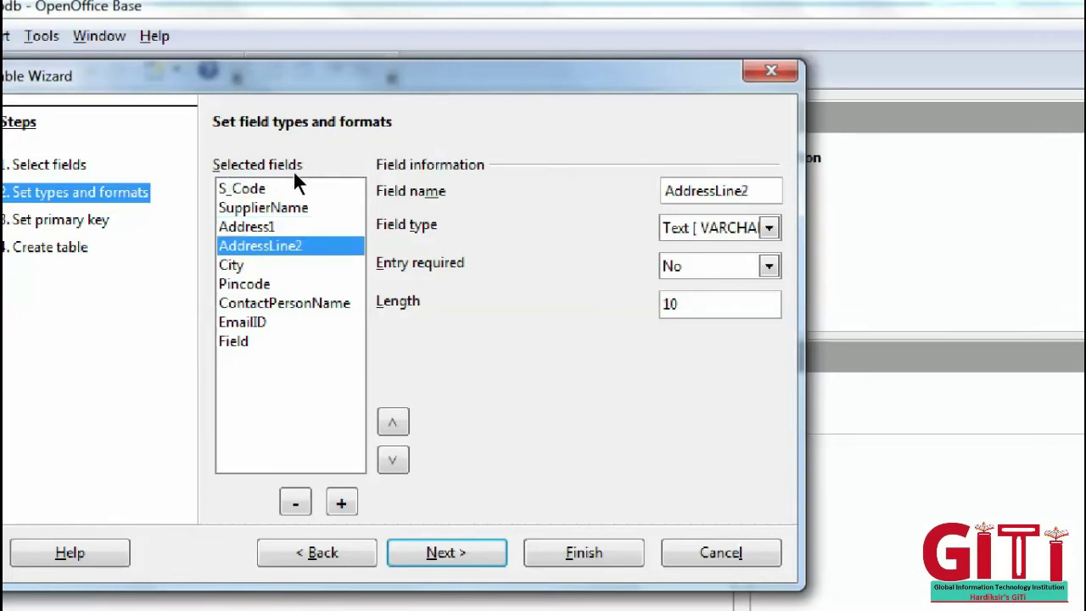
pyautogui.press('Up')
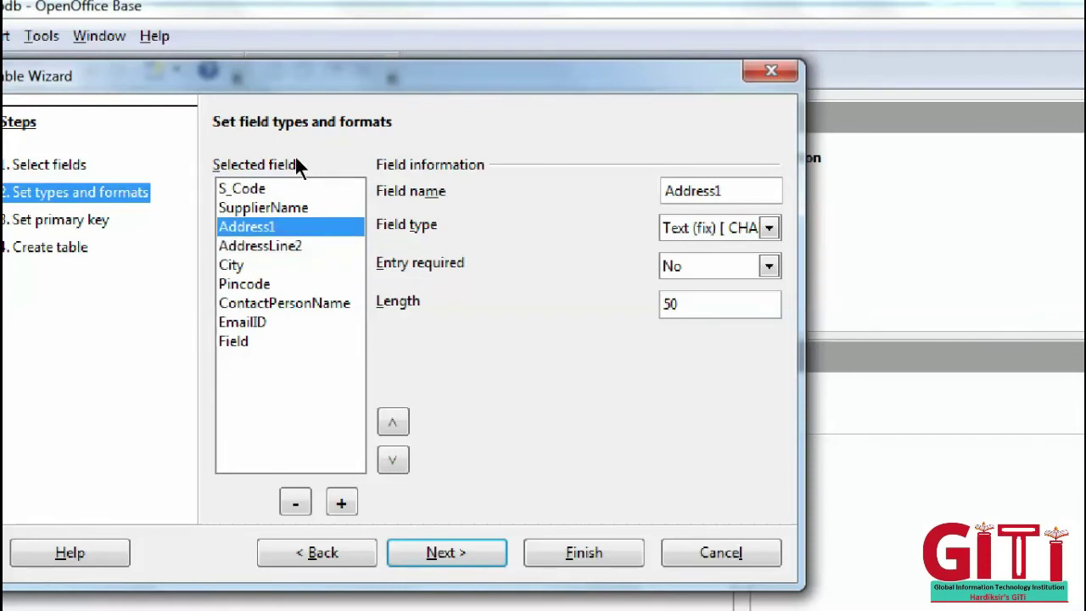
pyautogui.press('Down')
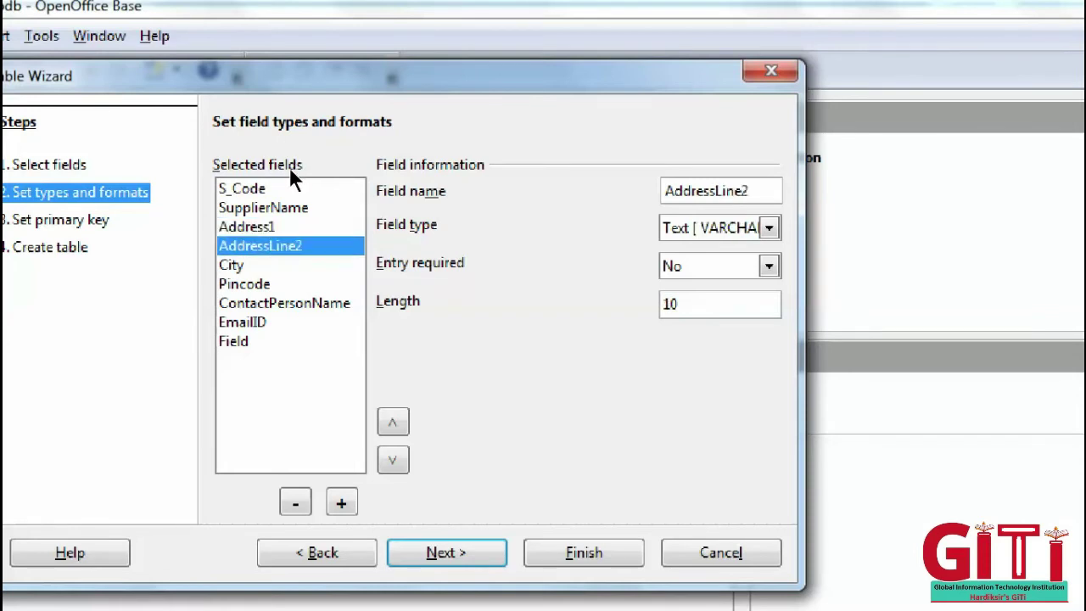
pyautogui.press('Down')
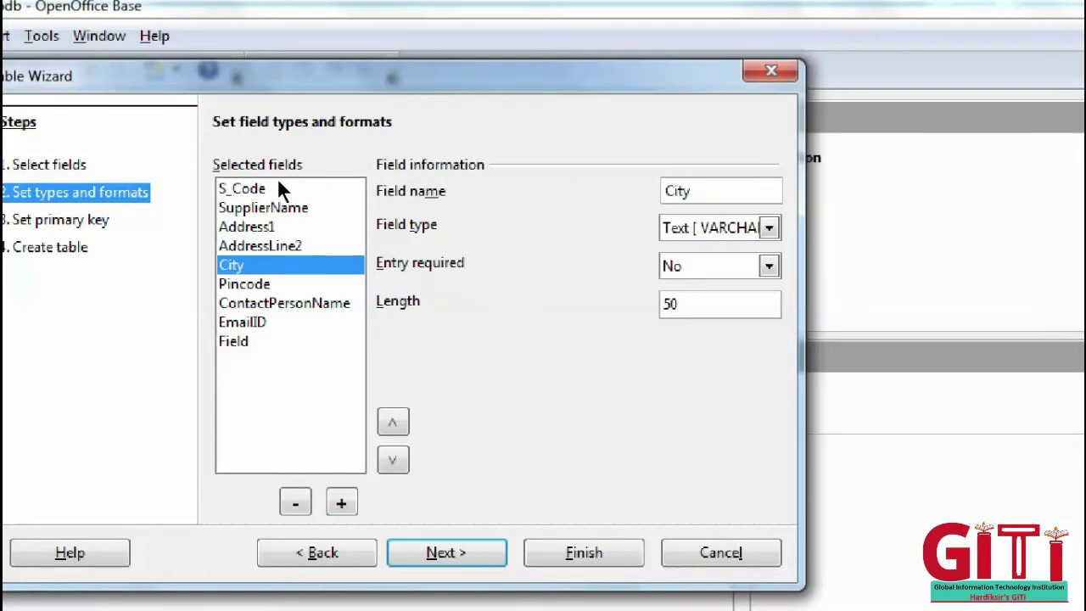
pyautogui.press('Down')
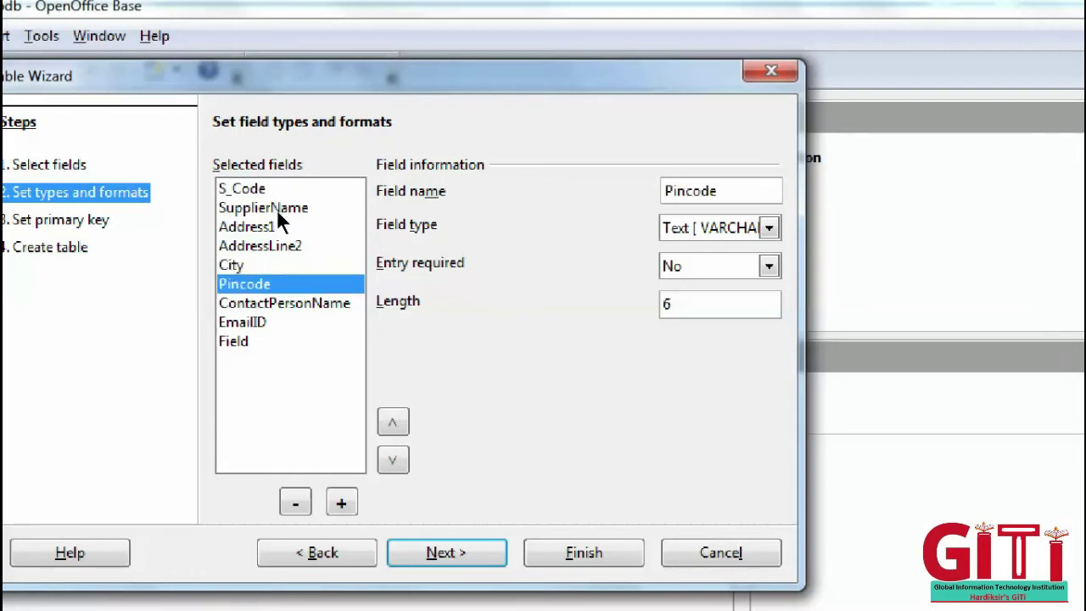
pyautogui.press('Down')
pyautogui.press('Down')
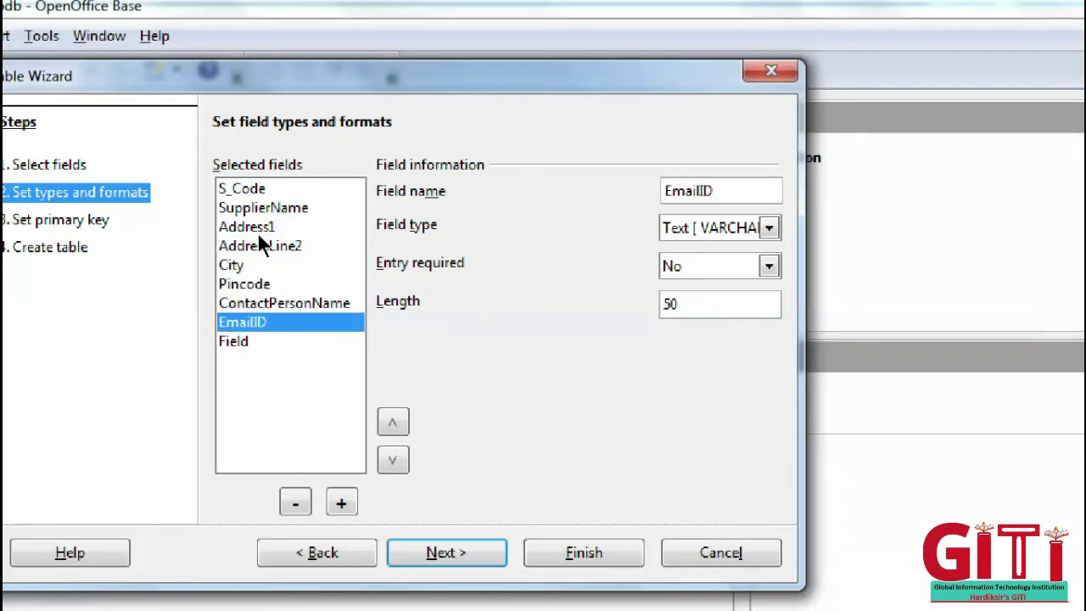
pyautogui.press('Down')
pyautogui.press('Return')
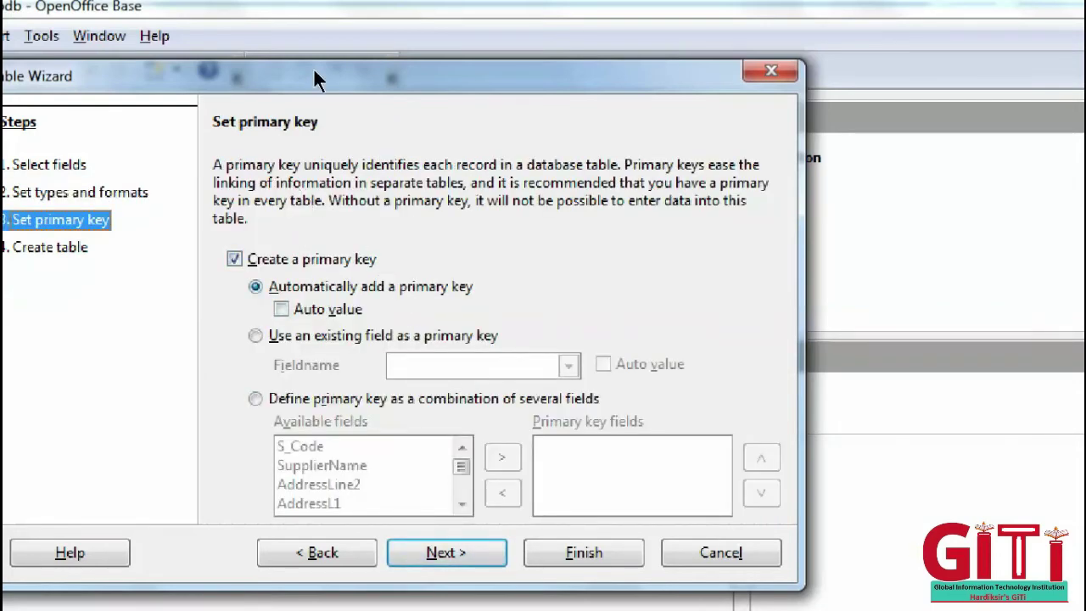
# - Use the existing field S_Code as the primary key and advance to Create table
pyautogui.moveTo(314, 74); pyautogui.dragTo(388, 56)
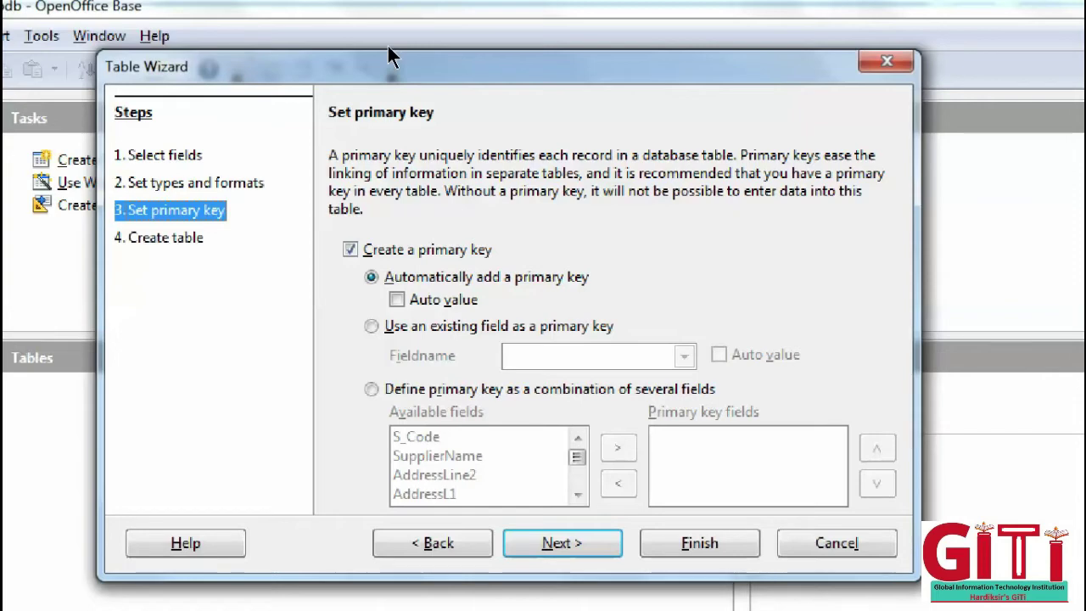
pyautogui.hotkey('alt', 'u')
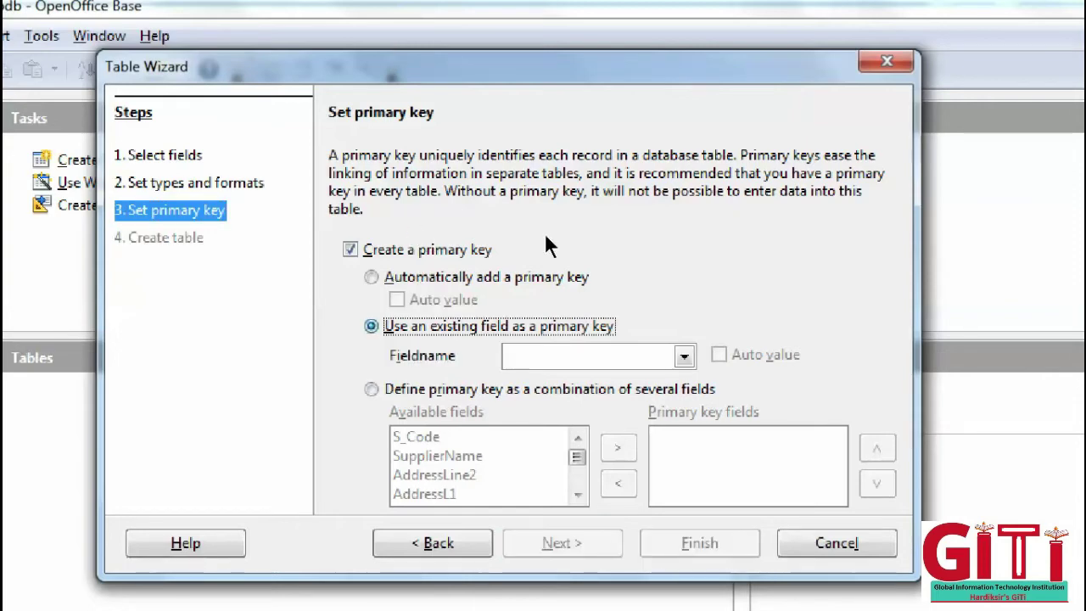
pyautogui.press('Tab')
pyautogui.hotkey('alt', 'Down')
pyautogui.press('Down')
pyautogui.press('Return')
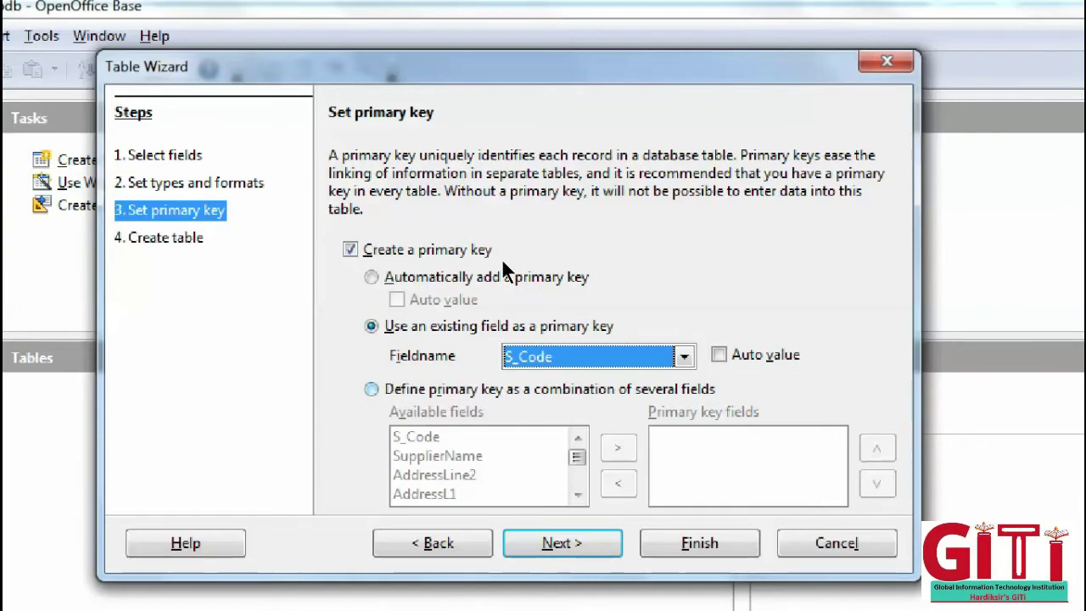
pyautogui.hotkey('alt', 'n')
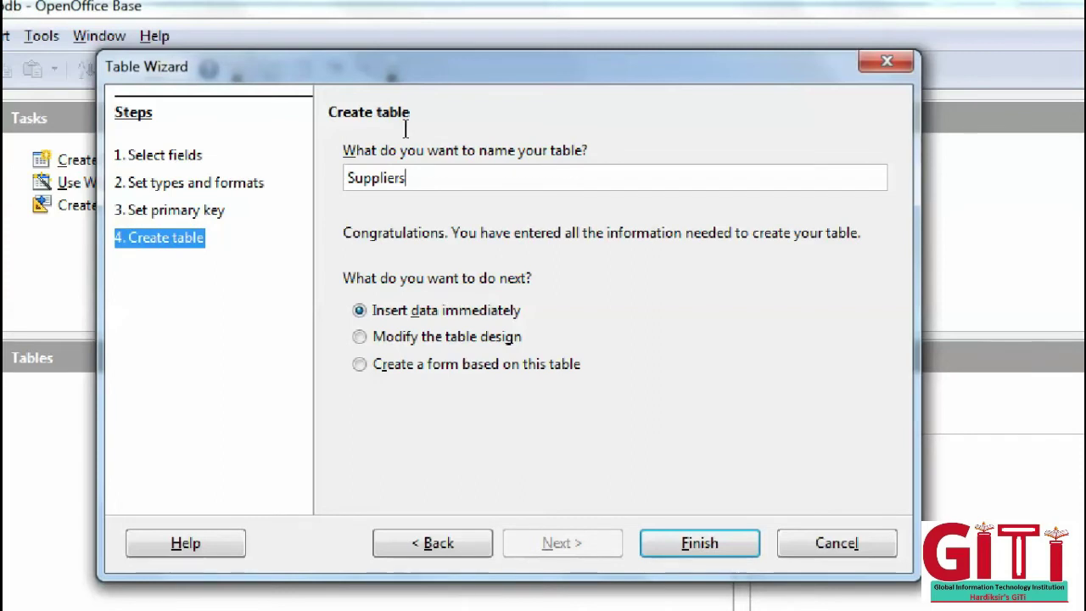
# - Name the table 'Suppliers_Table Using Wizard' and finish with Insert data immediately selected
pyautogui.write('_T')
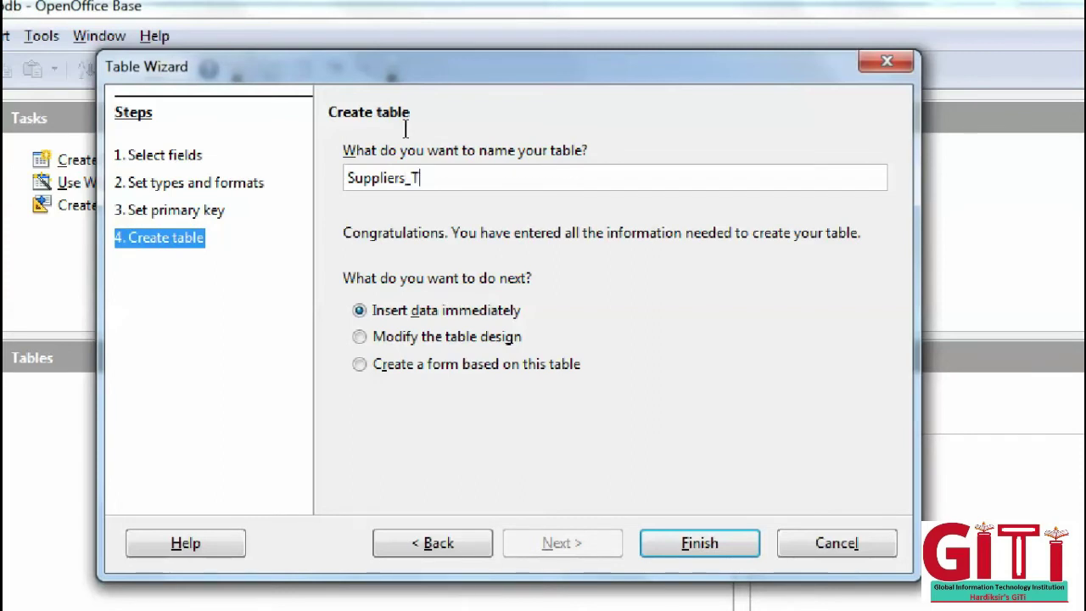
pyautogui.write('able')
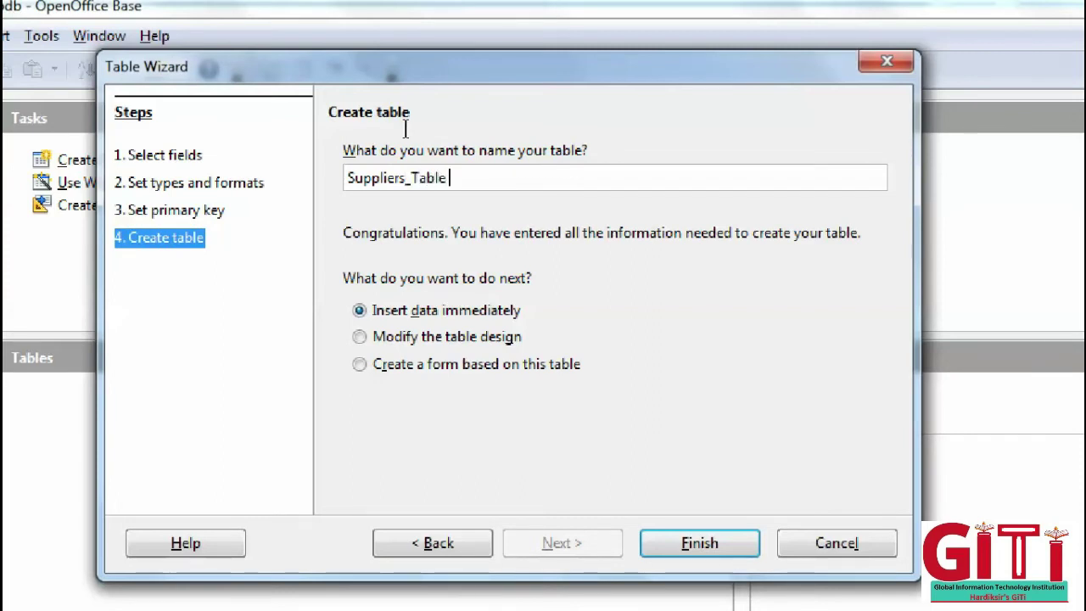
pyautogui.write(' Using ')
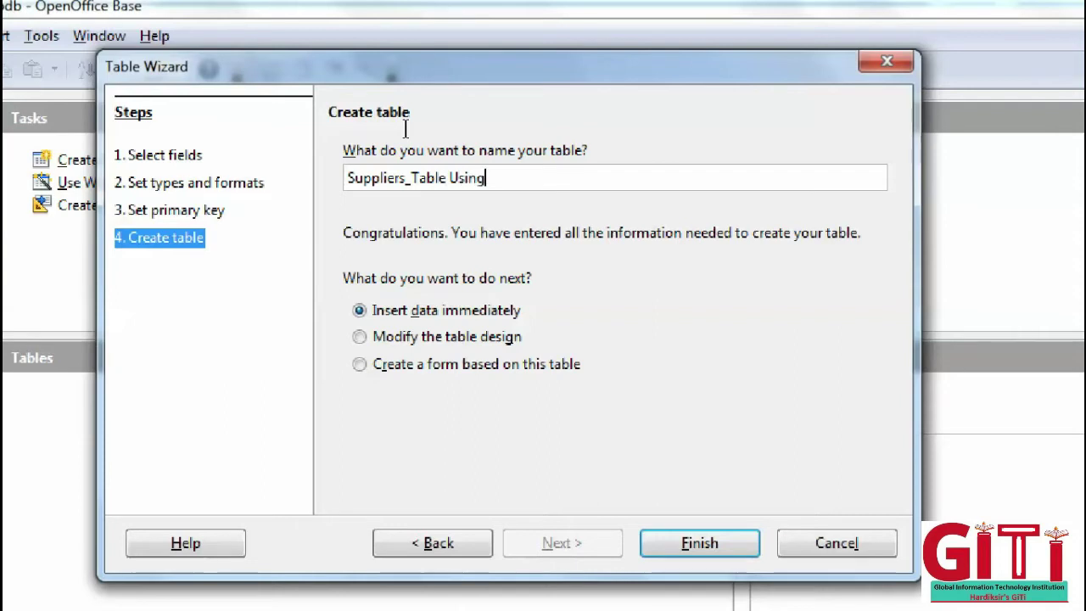
pyautogui.write('Wizard')
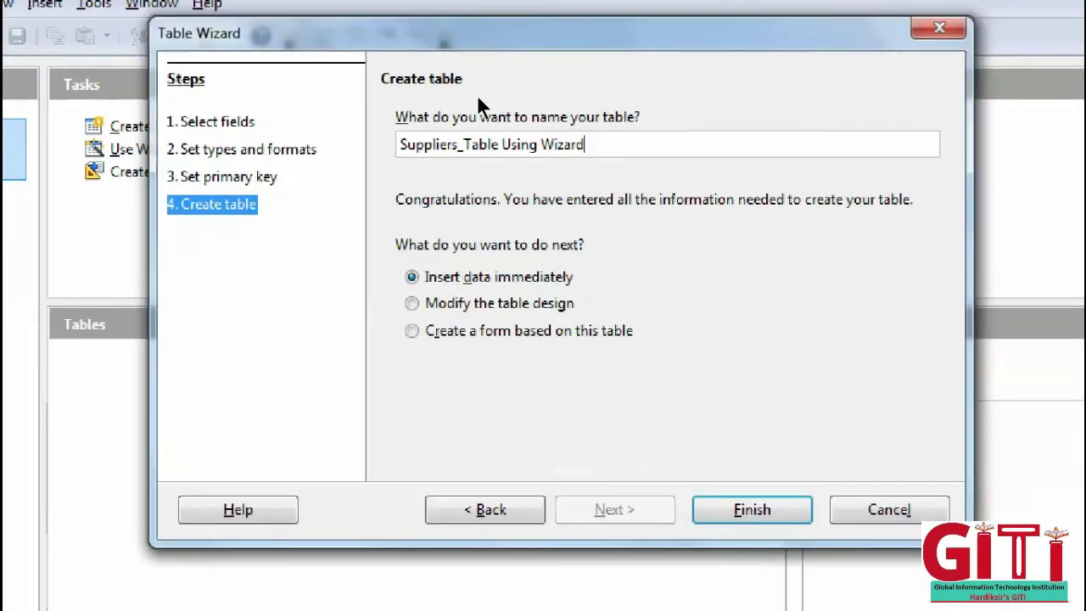
pyautogui.moveTo(585, 144); pyautogui.dragTo(285, 127)
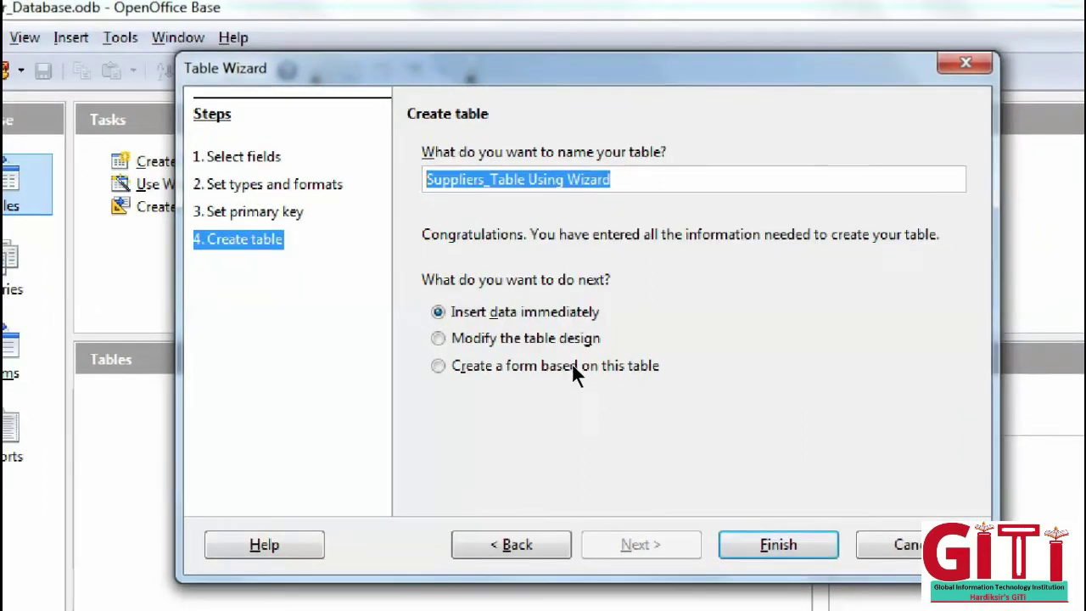
pyautogui.hotkey('shift', 'Tab')
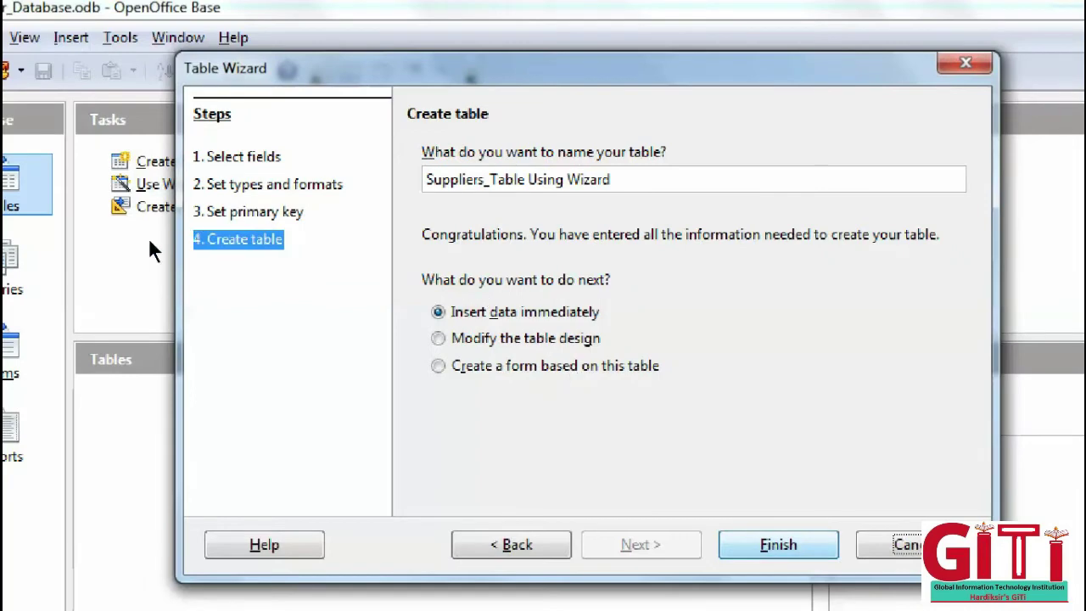
pyautogui.press('Return')
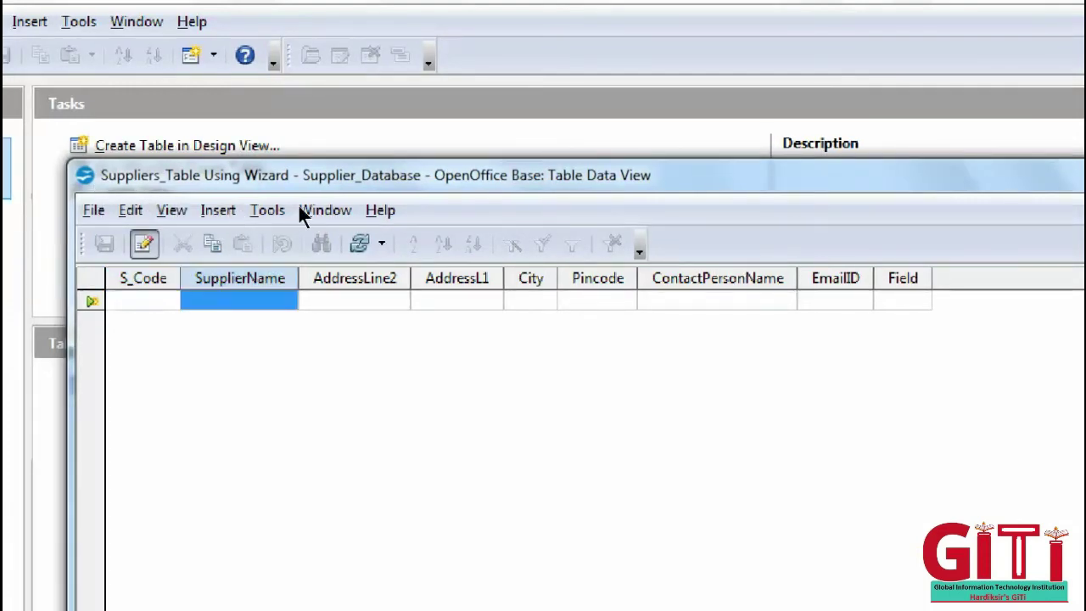
# - Enter supplier code 111 and the supplier's name in the first row
pyautogui.press('Tab')
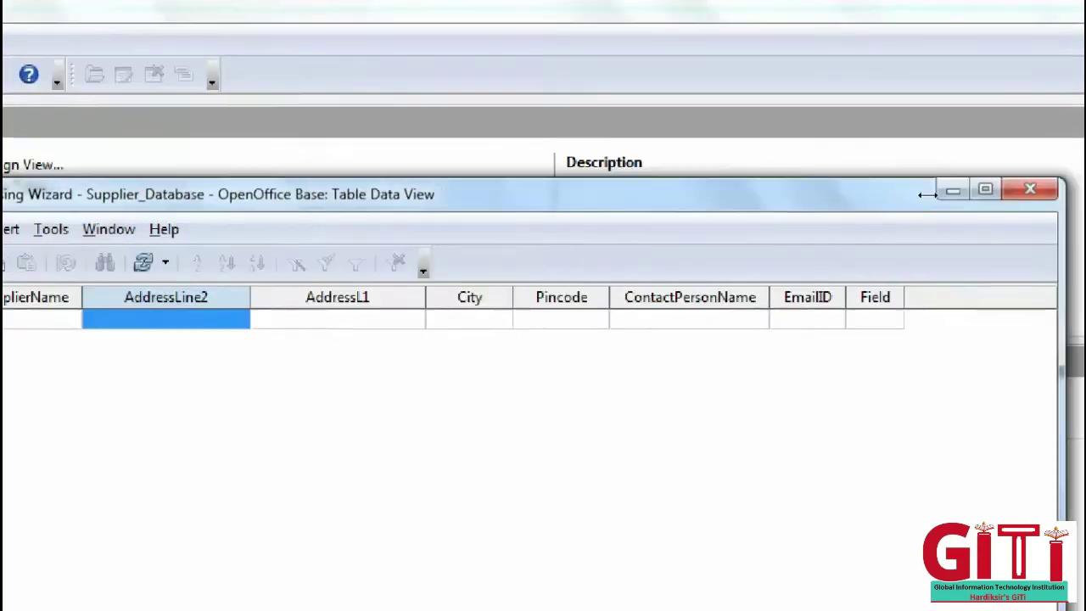
pyautogui.click(180, 219)
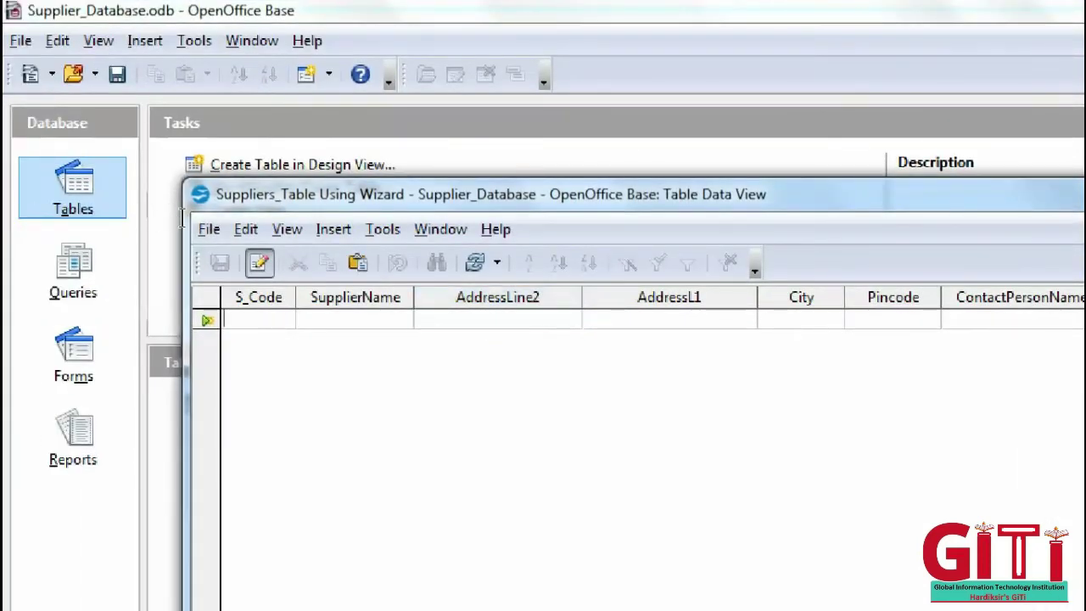
pyautogui.write('S001')
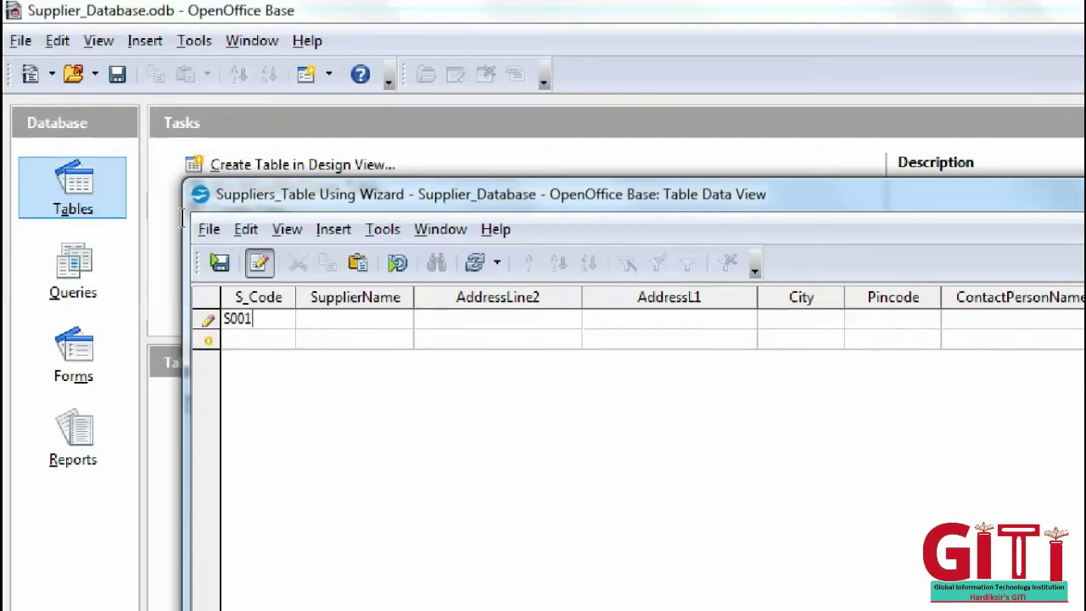
pyautogui.press('Tab')
pyautogui.hotkey('shift', 'Tab')
pyautogui.press('BackSpace')
pyautogui.write('111')
pyautogui.write('Hardiksir')
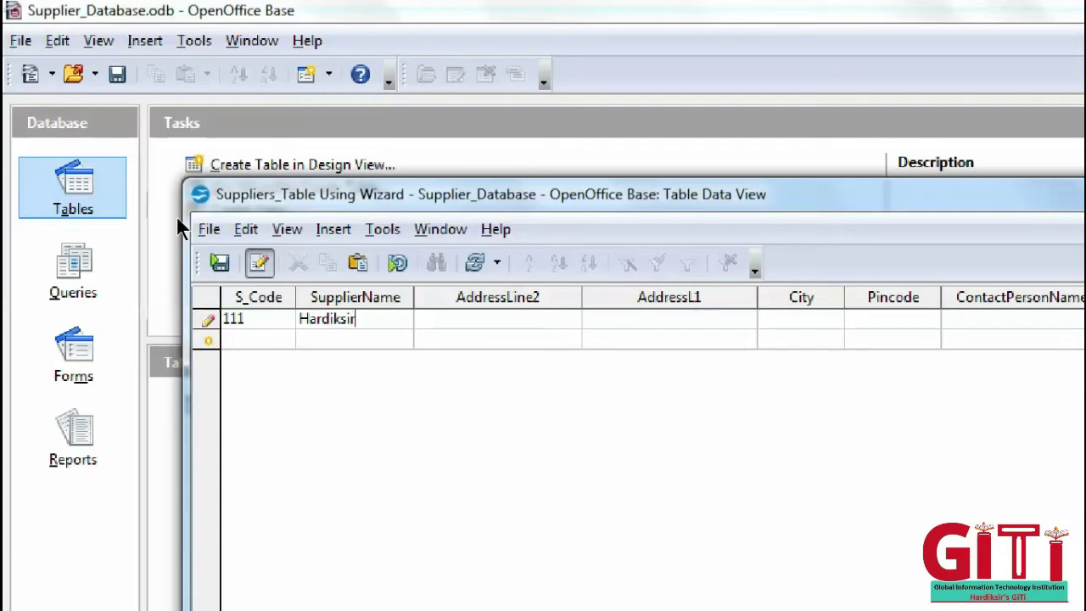
# - Fill in the supplier's two address lines, city and pincode
pyautogui.press('Tab')
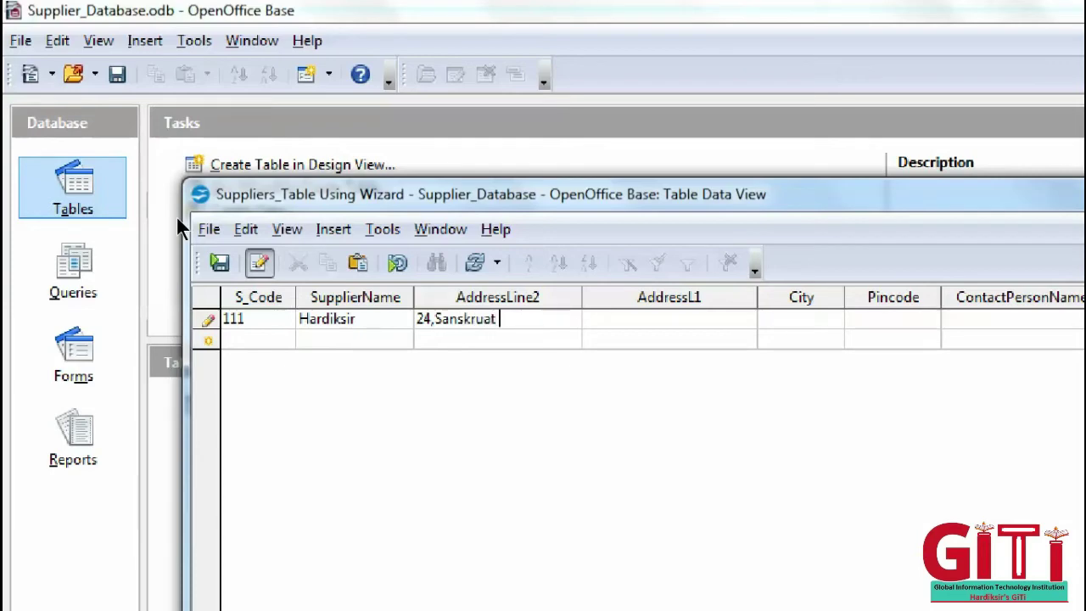
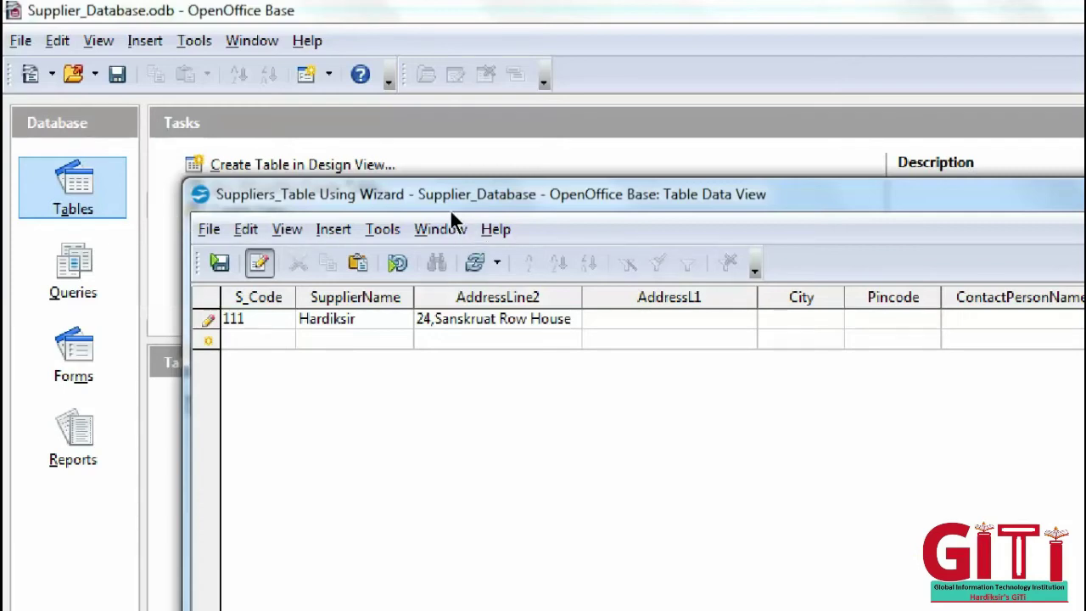
pyautogui.press('Tab')
pyautogui.write('New Ko')
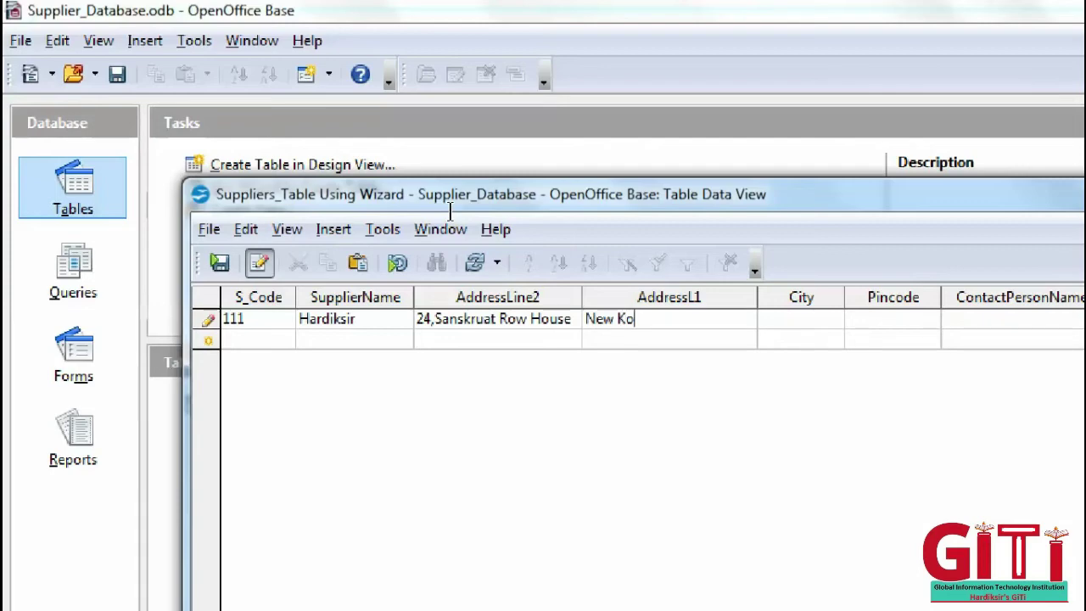
pyautogui.write('sad Road')
pyautogui.press('Tab')
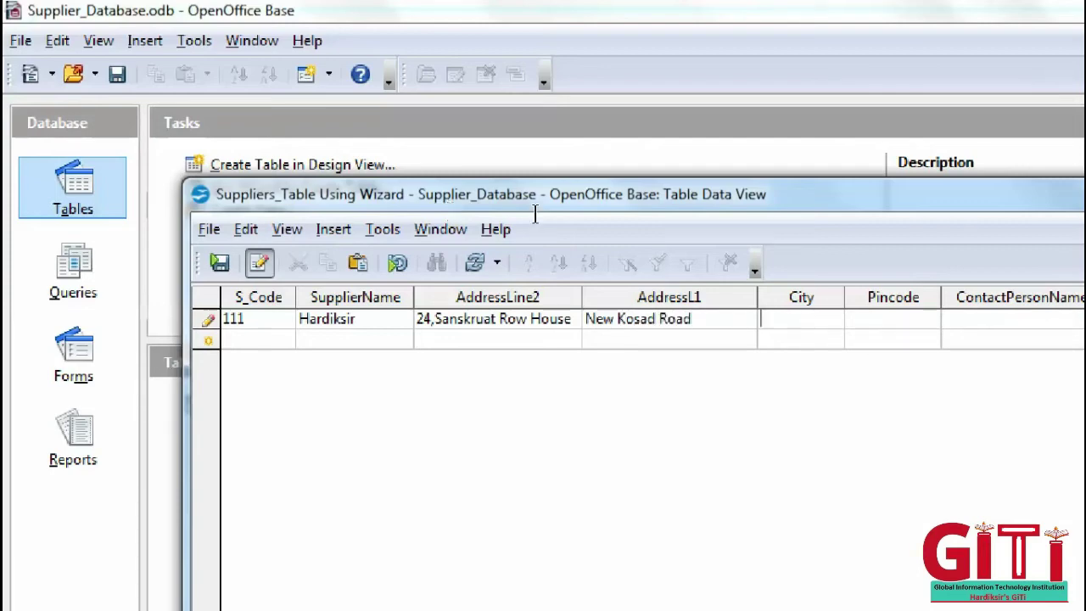
pyautogui.write('Baroda')
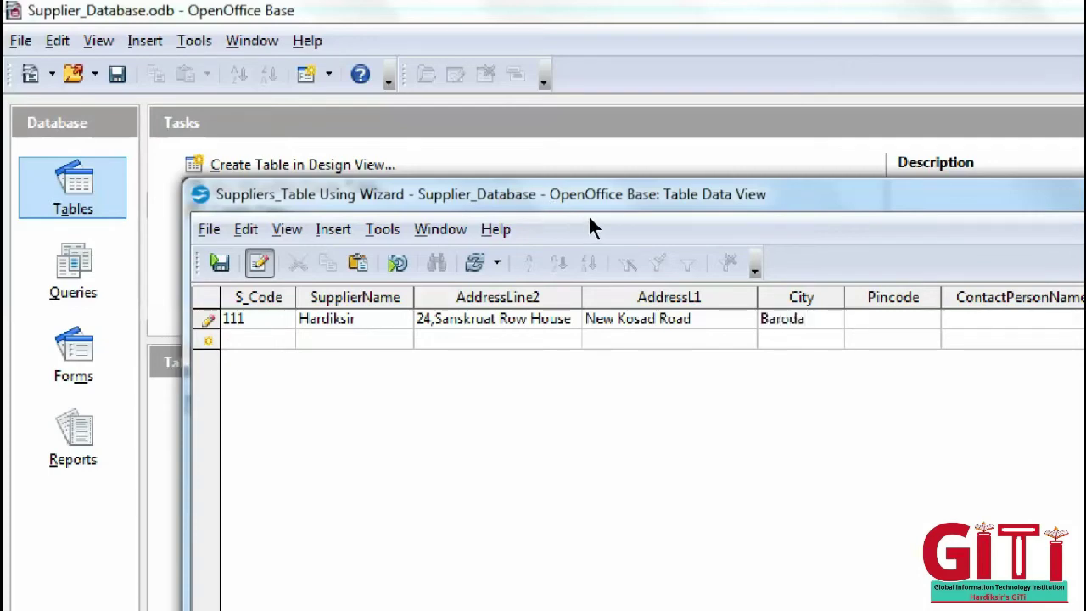
pyautogui.press('Tab')
pyautogui.write('3940')
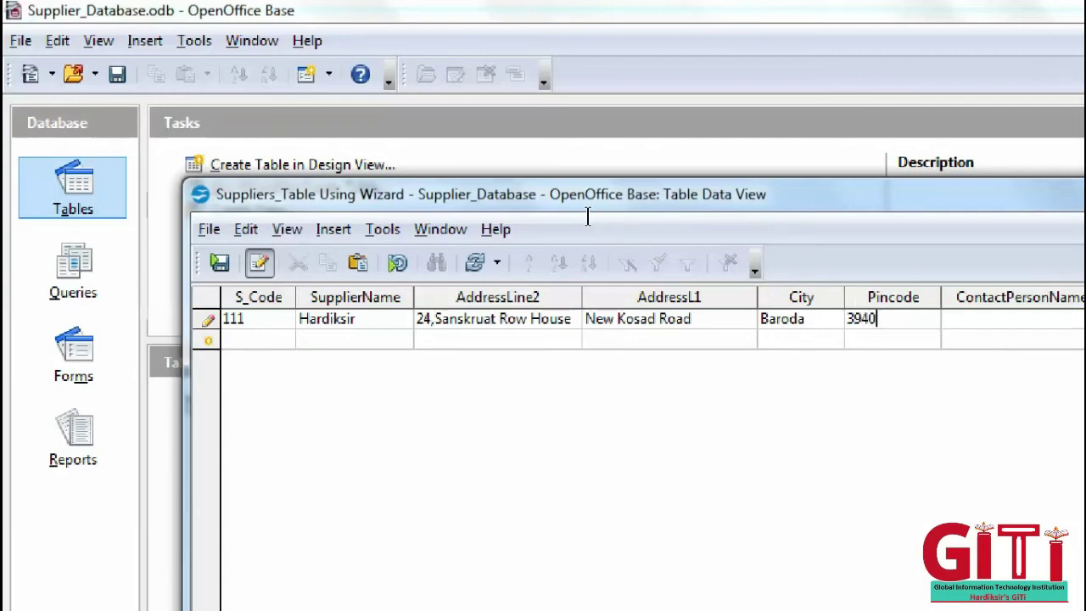
pyautogui.write('01')
# - Enter the contact person's name and e-mail, widening the EmailID column, and commit the row
pyautogui.press('Tab')
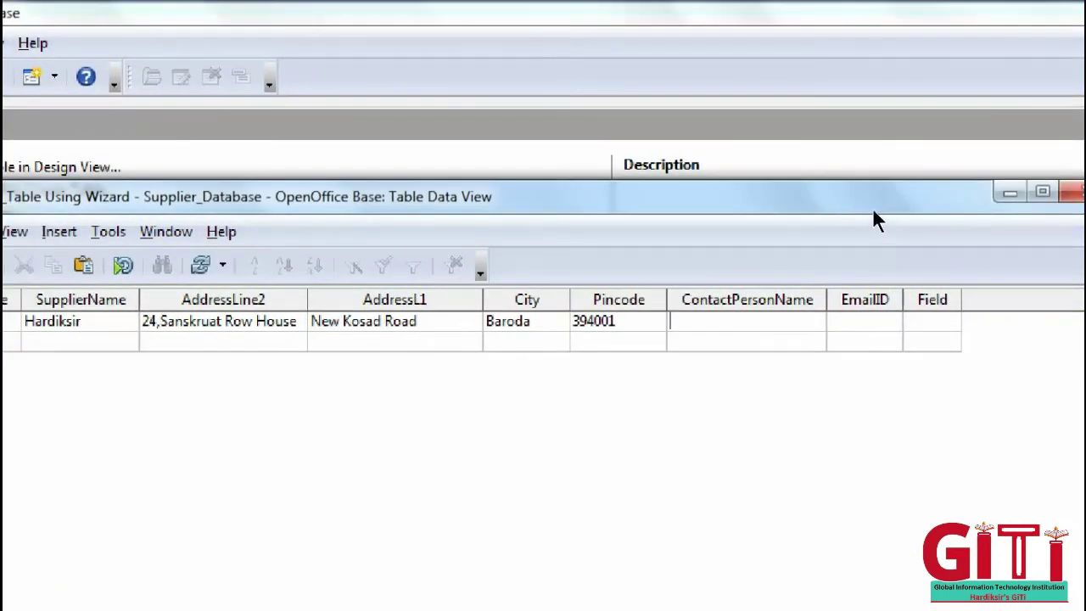
pyautogui.write('Arjun')
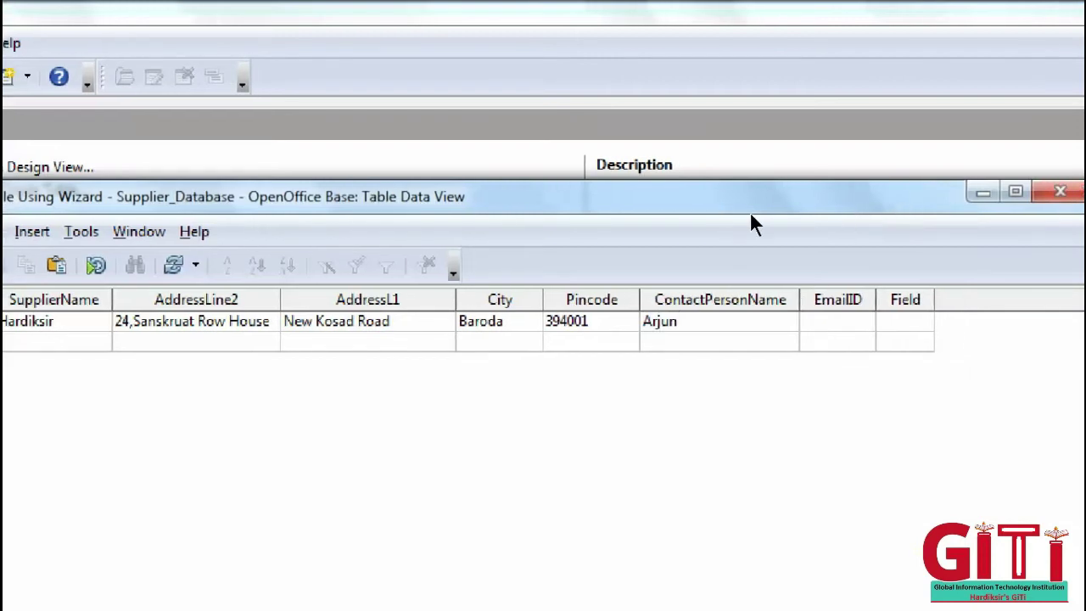
pyautogui.moveTo(875, 299); pyautogui.dragTo(1013, 299)
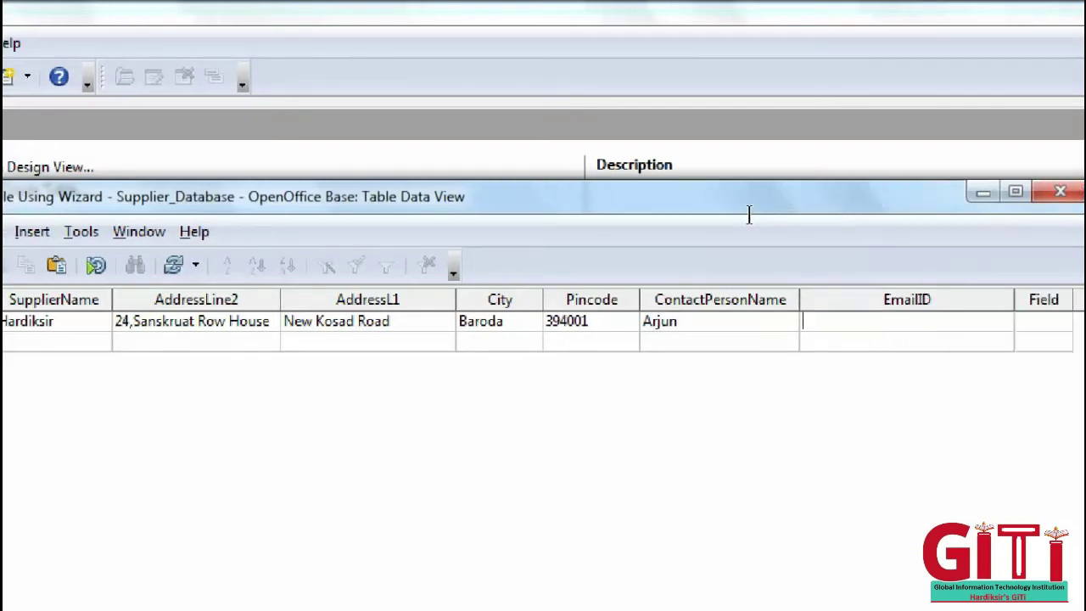
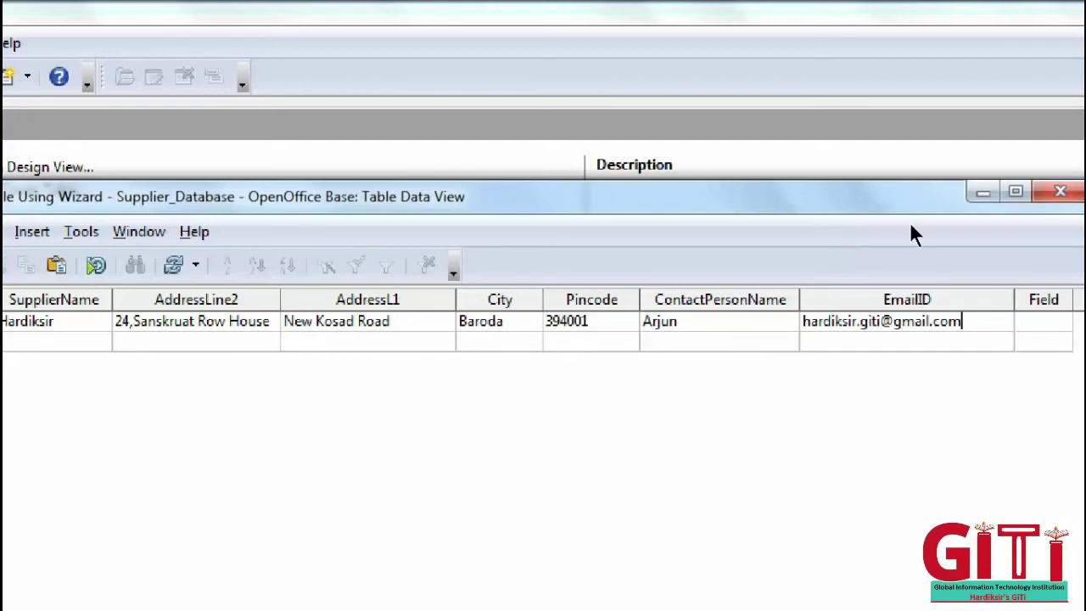
pyautogui.press('Tab')
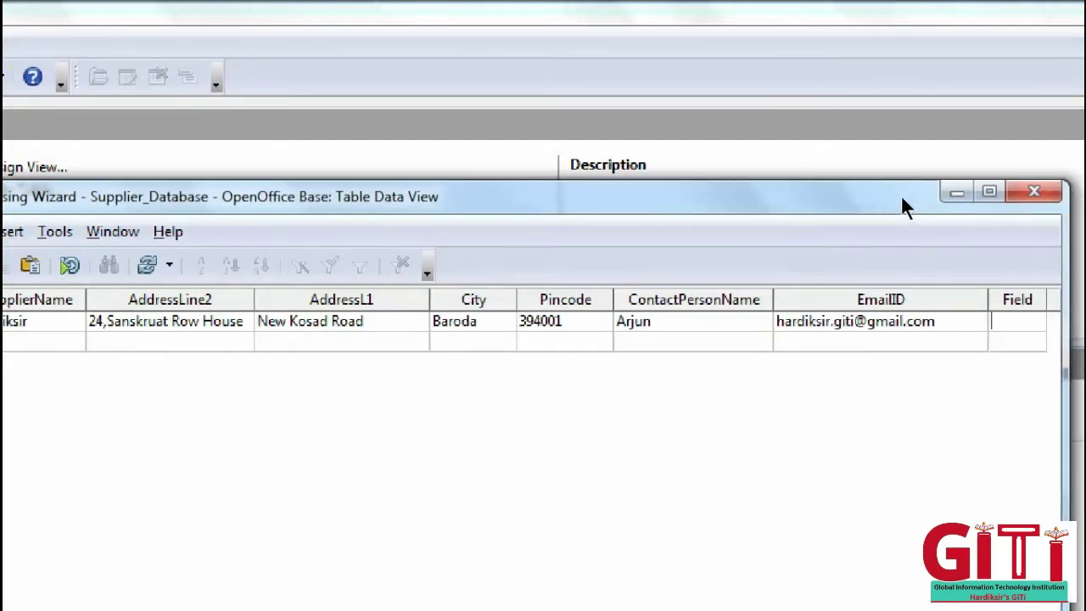
pyautogui.press('Tab')
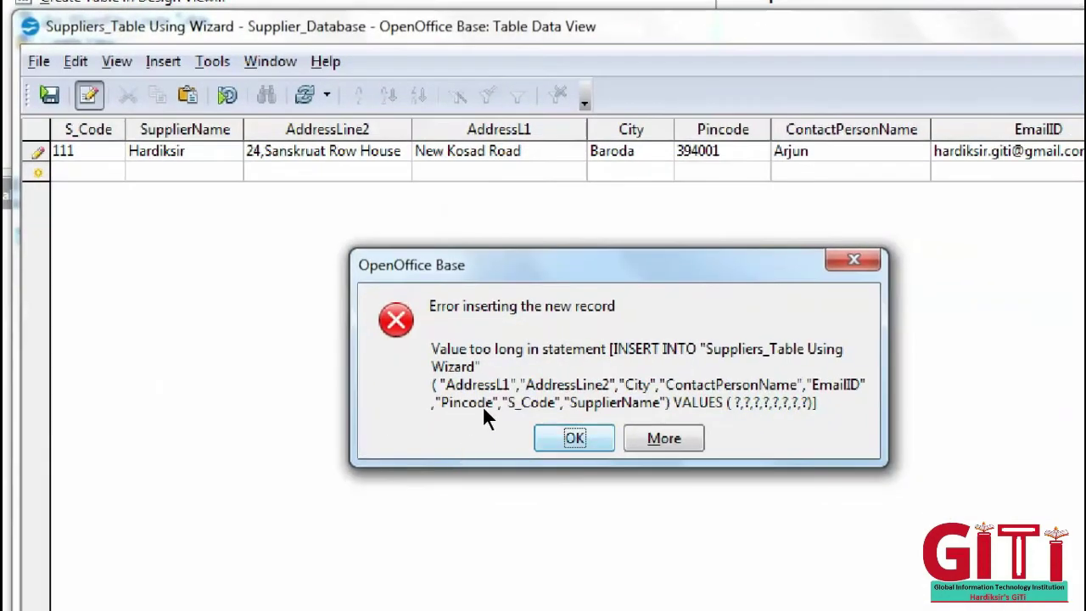
# - Dismiss the repeated 'Value too long' errors and close the Table Data View window
pyautogui.press('Return')
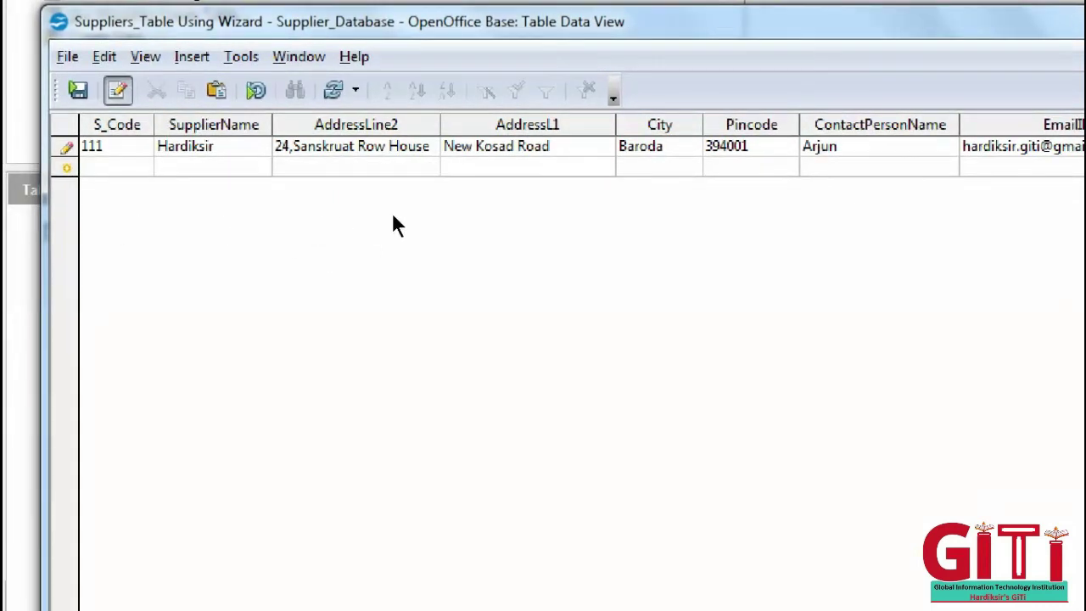
pyautogui.click(191, 223)
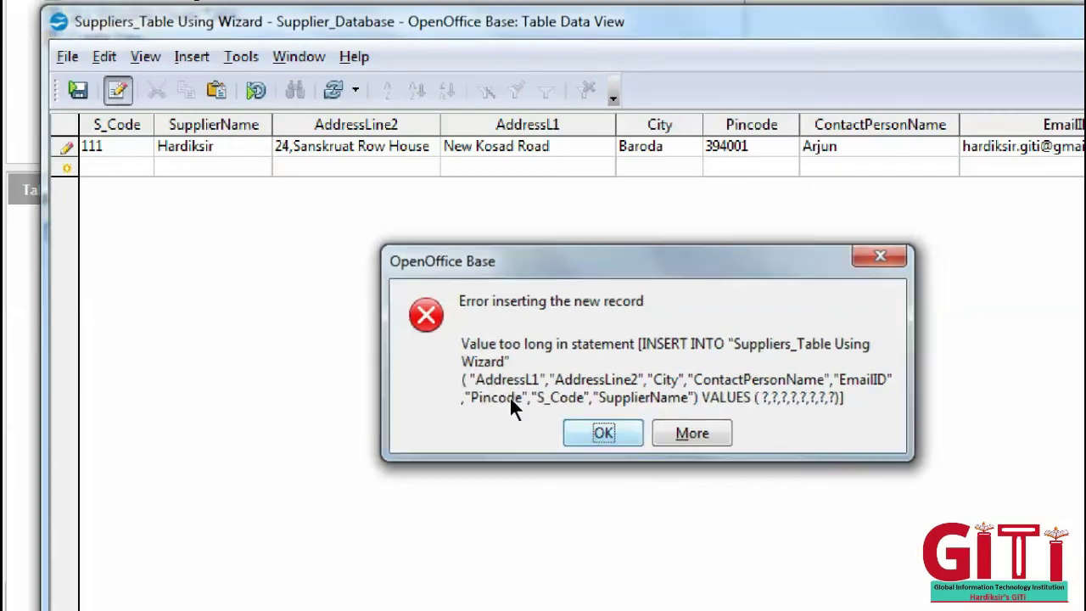
pyautogui.click(602, 433)
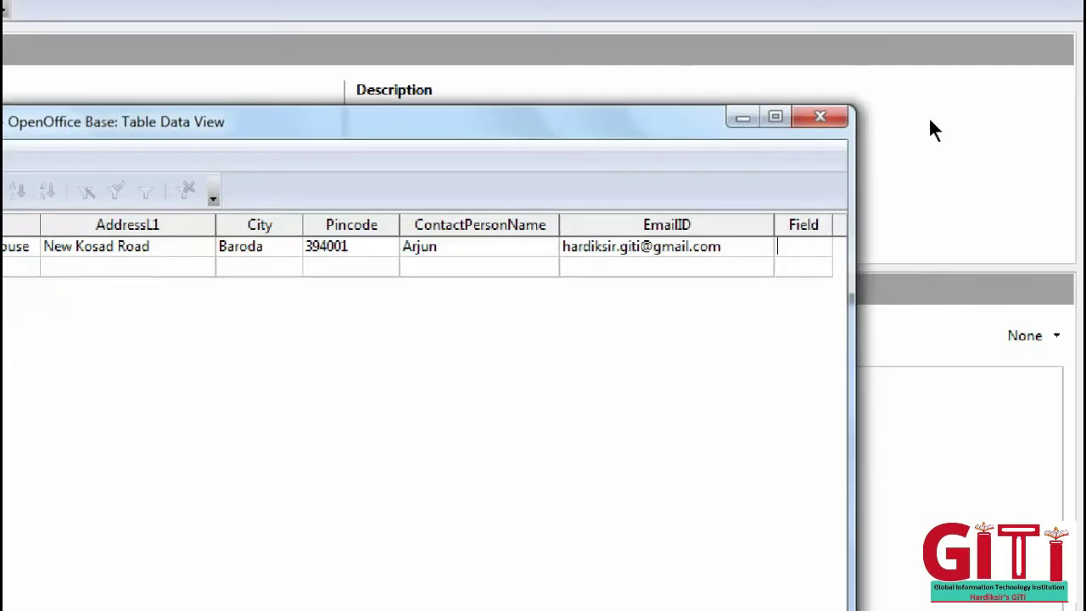
pyautogui.click(824, 113)
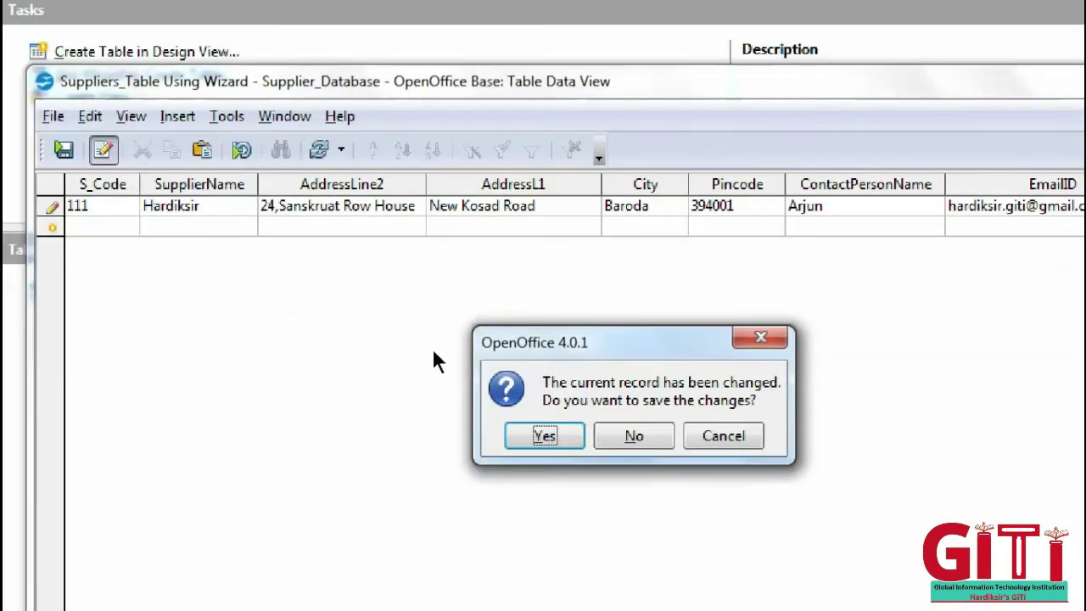
pyautogui.press('Return')
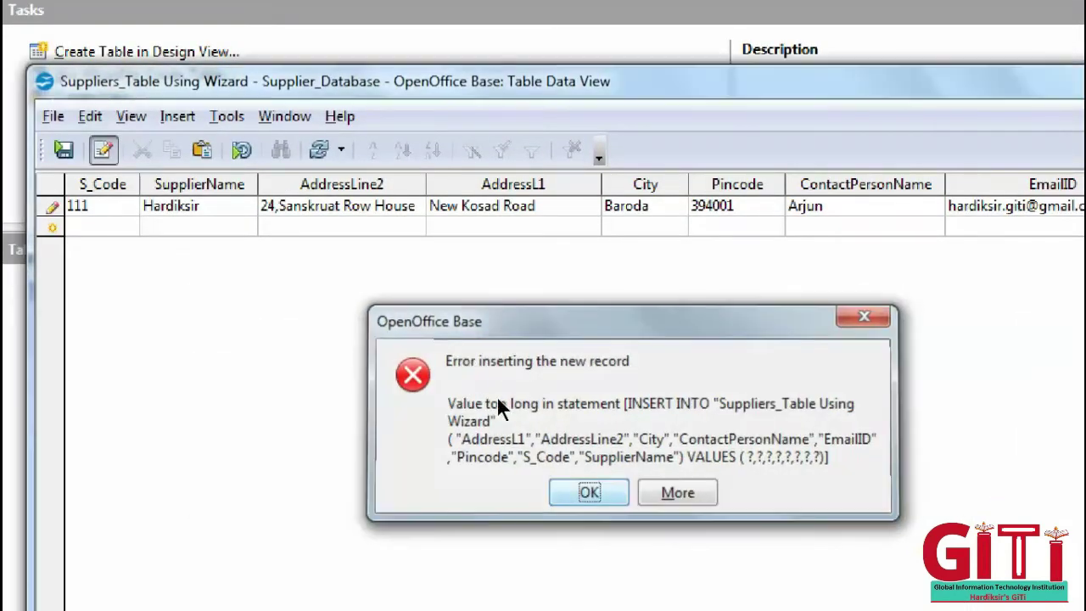
pyautogui.press('Return')
pyautogui.click(873, 190)
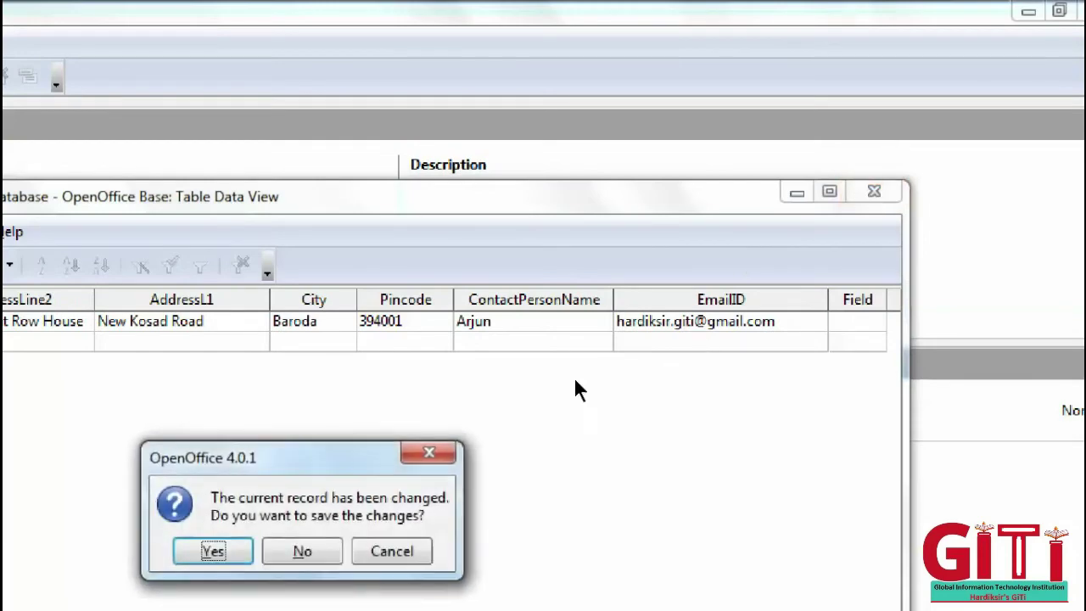
# - Discard the unsaved record and open Suppliers_Table Using Wizard in Table Design
pyautogui.press('n')
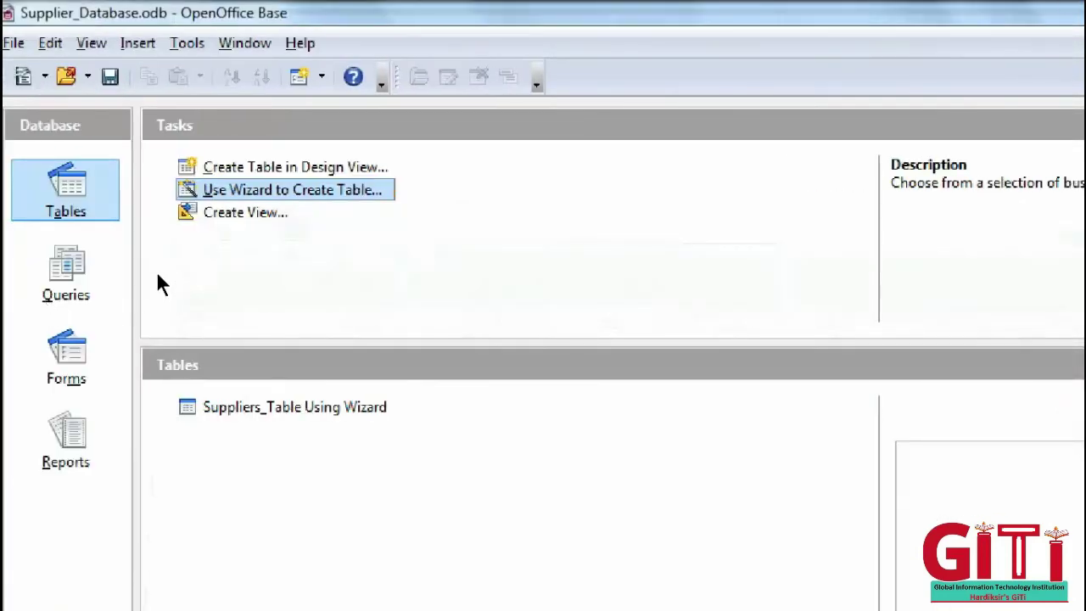
pyautogui.press('Tab')
pyautogui.hotkey('shift', 'F10')
pyautogui.press('Down')
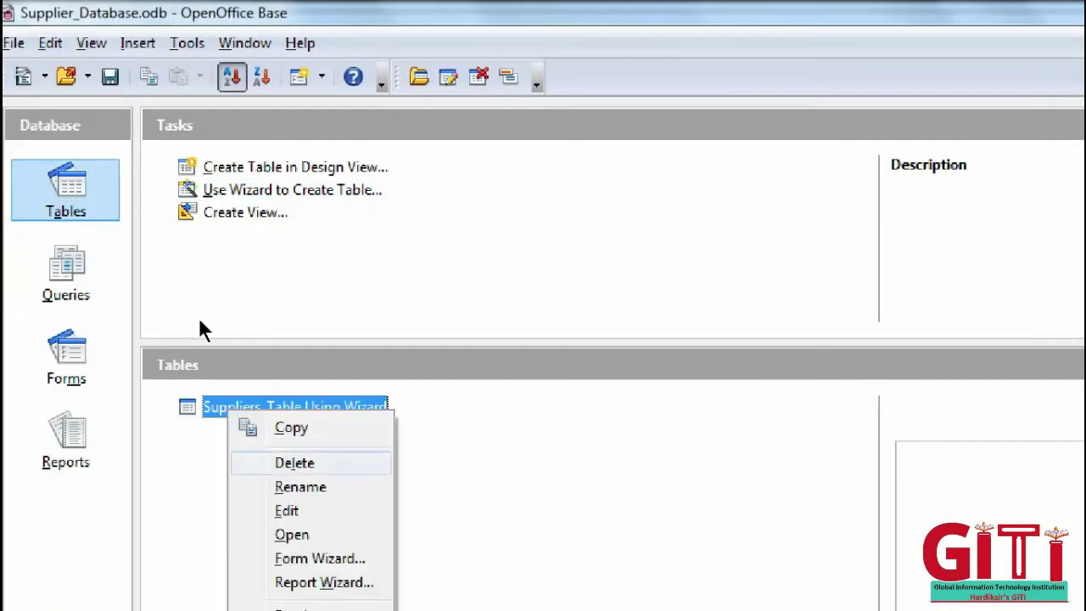
pyautogui.press('Down')
pyautogui.press('Down')
pyautogui.press('Return')
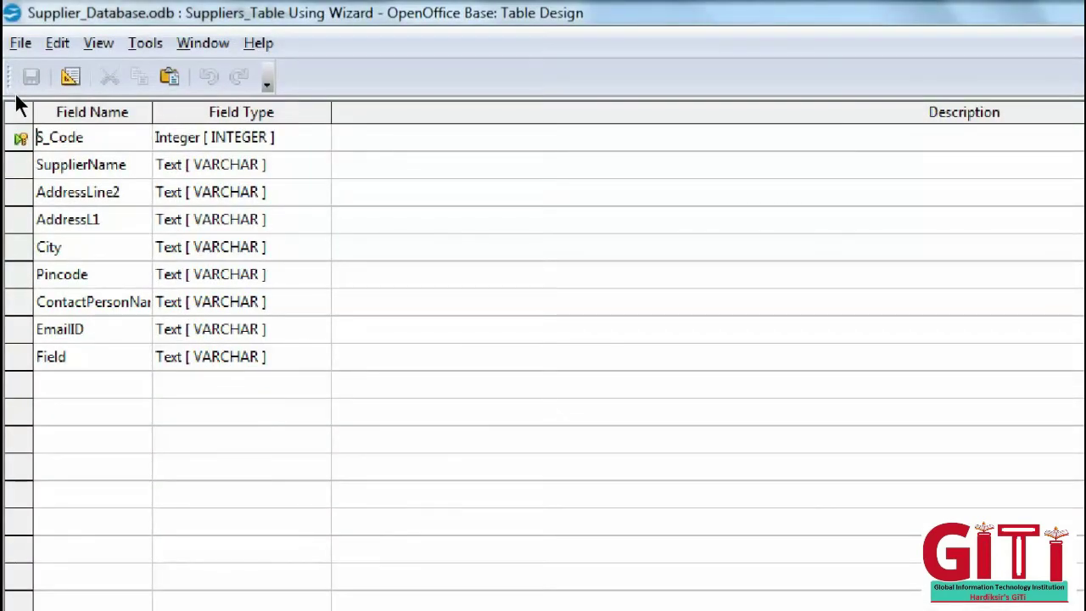
# - Delete the leftover Field row from the table design
pyautogui.press('Tab')
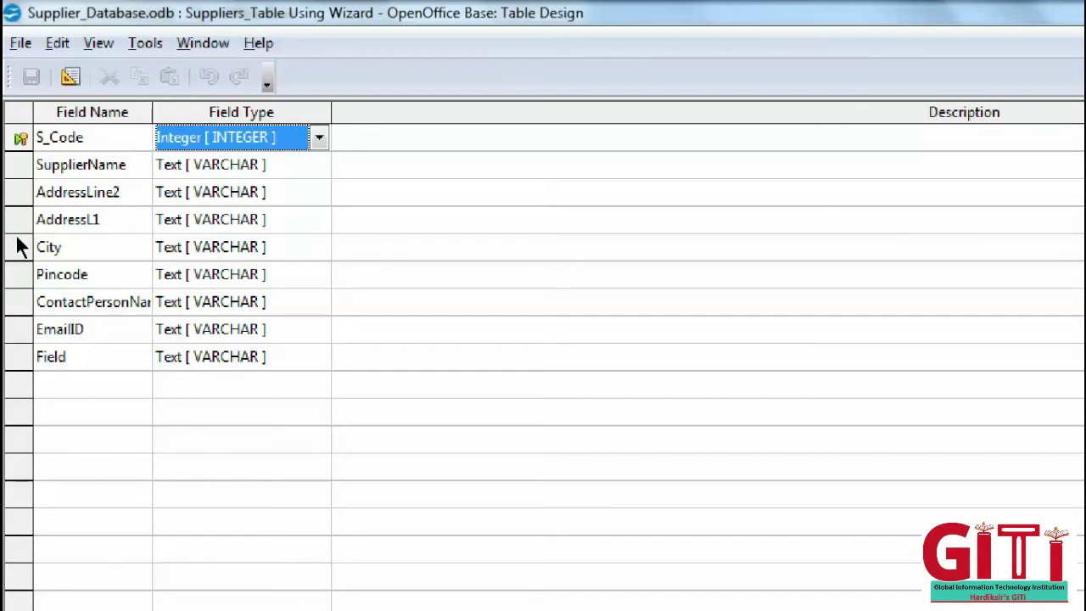
pyautogui.hotkey('ctrl', 'End')
pyautogui.hotkey('shift', 'F10')
pyautogui.press('Down')
pyautogui.press('Down')
pyautogui.press('Down')
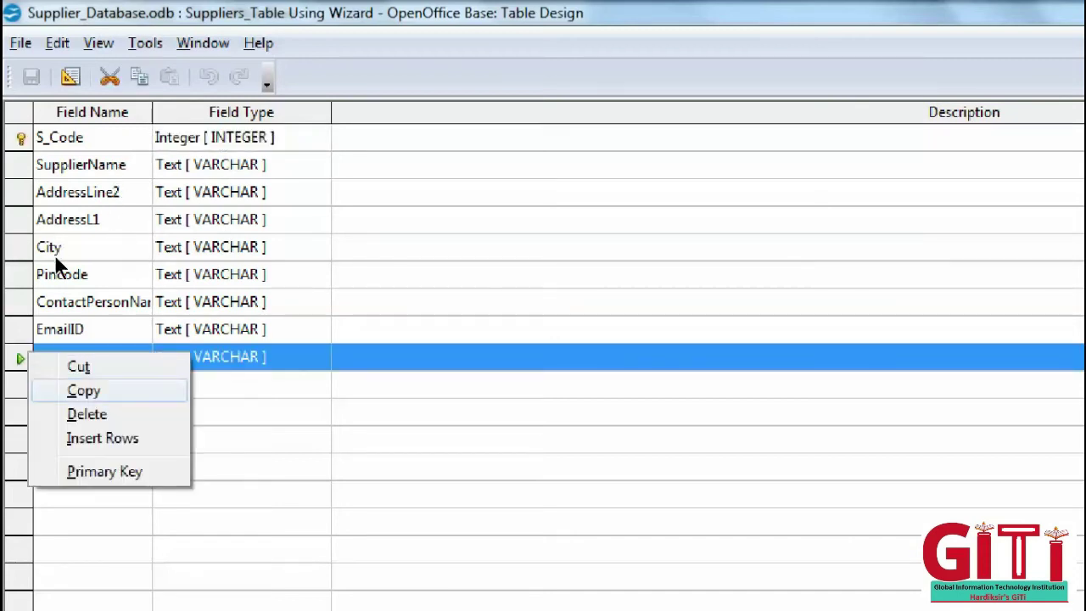
pyautogui.press('Return')
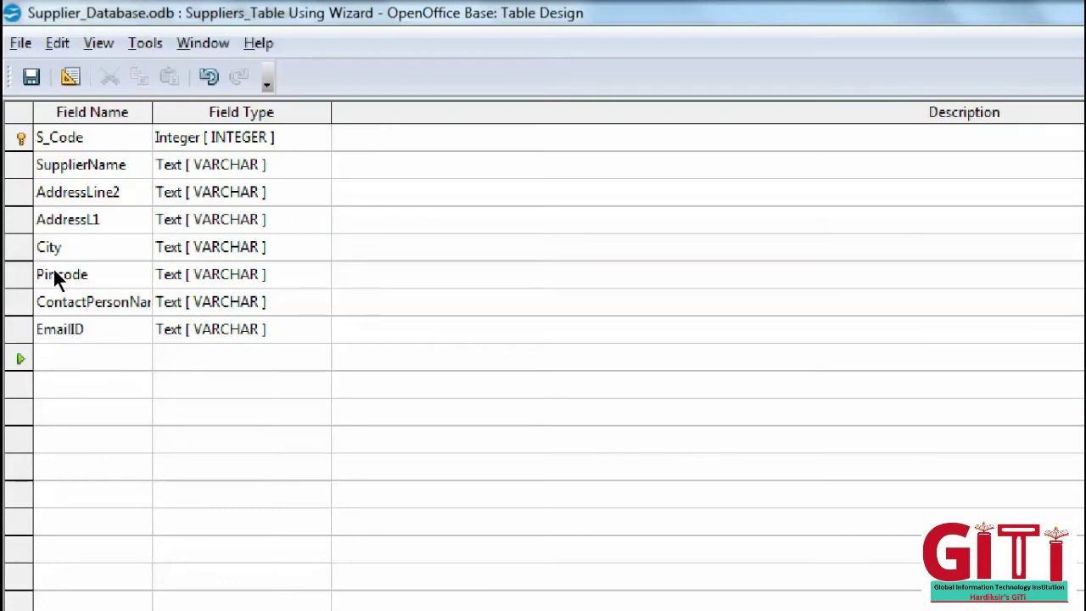
# - Change S_Code's field type to Text [VARCHAR]
pyautogui.hotkey('ctrl', 'Home')
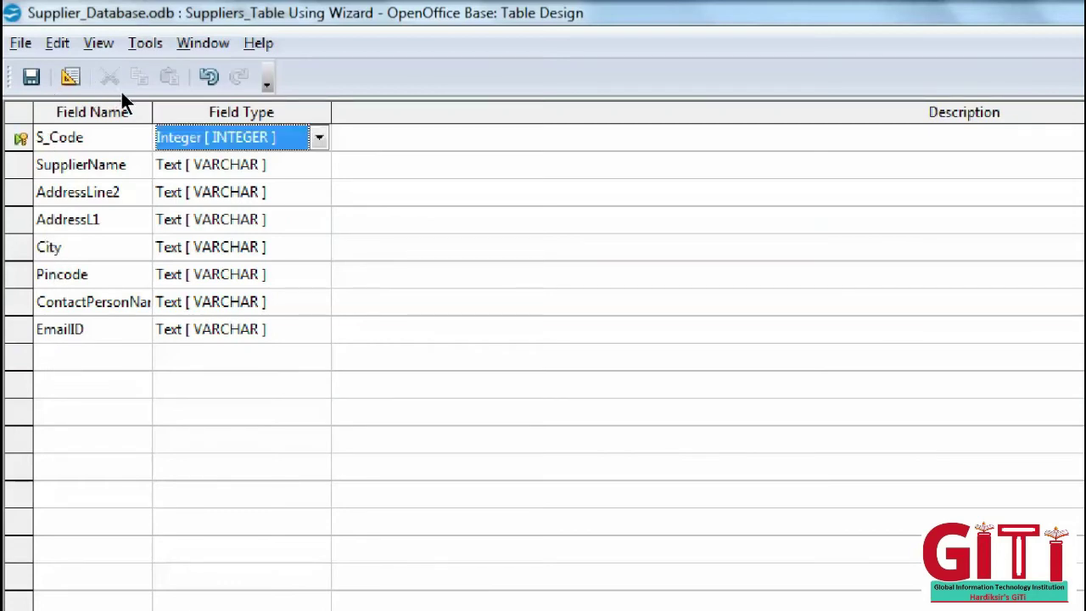
pyautogui.hotkey('alt', 'Down')
pyautogui.press('Up')
pyautogui.press('Down')
pyautogui.press('Down')
pyautogui.press('Down')
pyautogui.press('Down')
pyautogui.press('Down')
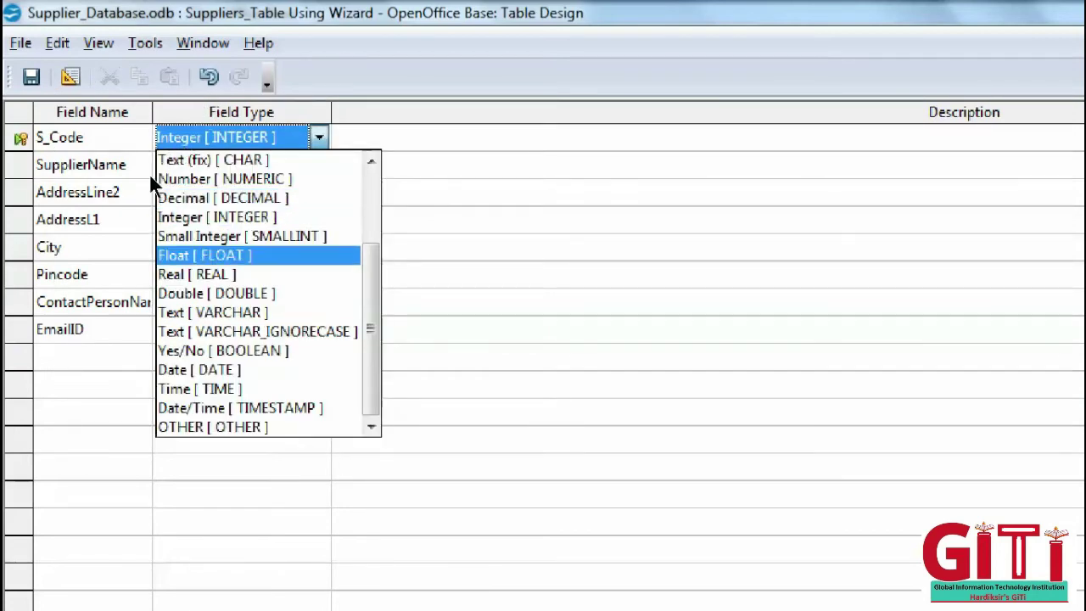
pyautogui.press('Up')
pyautogui.press('Up')
pyautogui.press('Up')
pyautogui.press('Up')
pyautogui.press('Up')
pyautogui.press('Up')
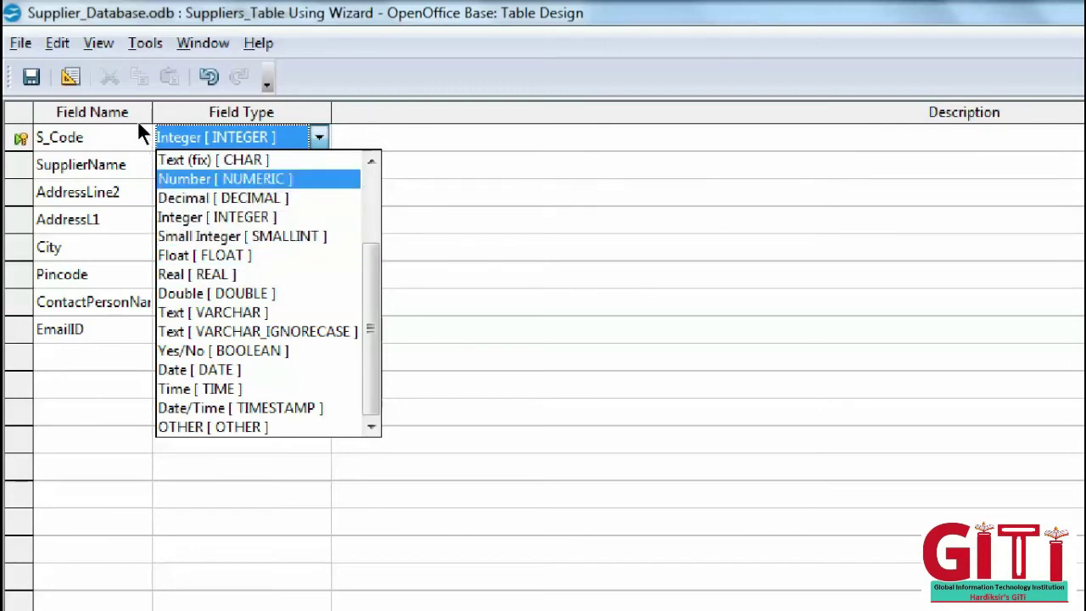
pyautogui.press('Down')
pyautogui.press('Down')
pyautogui.press('Down')
pyautogui.press('Down')
pyautogui.press('Down')
pyautogui.press('Down')
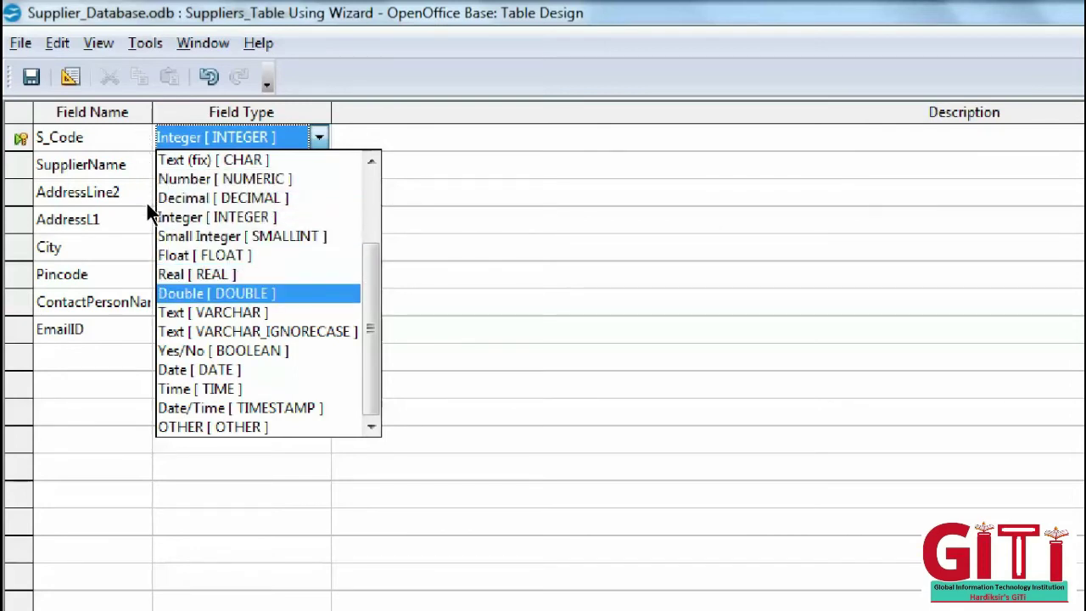
pyautogui.press('Down')
pyautogui.press('Return')
pyautogui.press('Down')
pyautogui.press('Down')
pyautogui.press('Down')
pyautogui.press('Down')
pyautogui.press('Down')
pyautogui.press('Down')
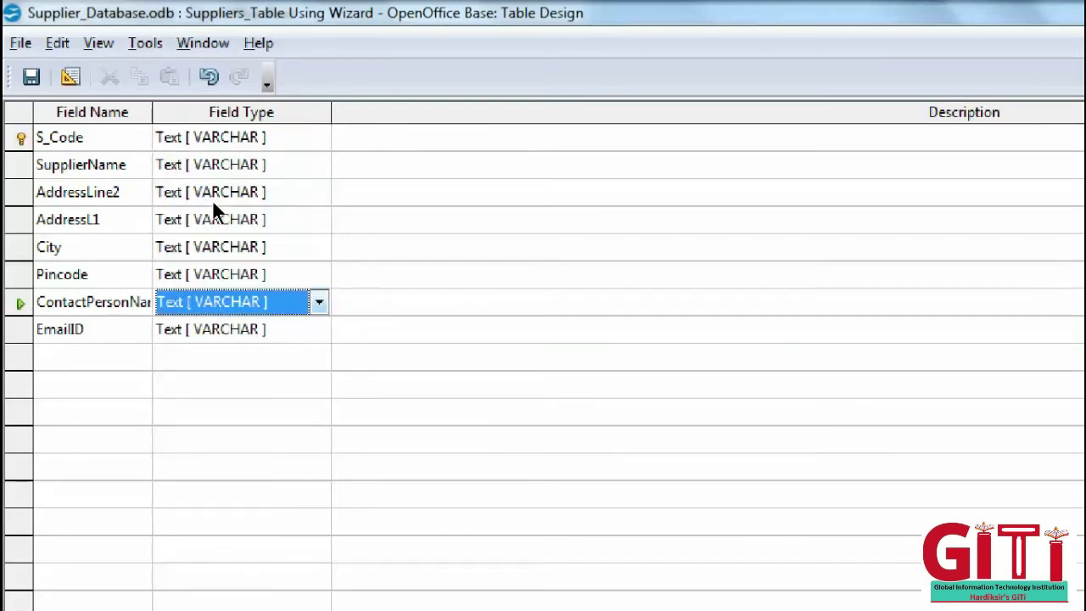
pyautogui.hotkey('alt', 'Down')
# - Keep ContactPersonName as Text [VARCHAR]; set AddressLine2 length to 40 and AddressL1 to 200
pyautogui.click(301, 475)
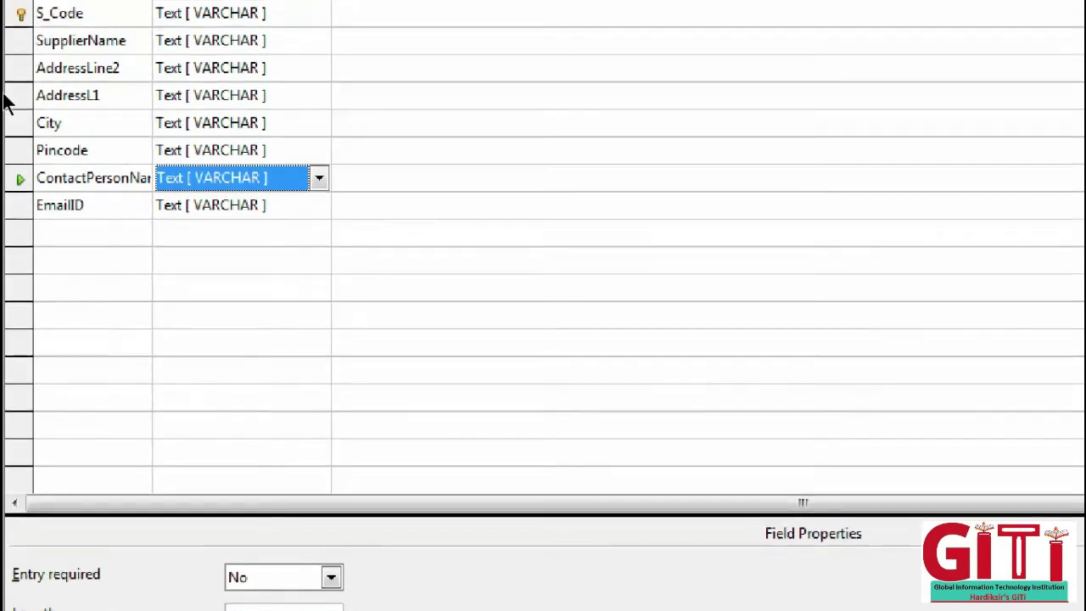
pyautogui.press('Up')
pyautogui.press('Up')
pyautogui.press('Up')
pyautogui.press('Up')
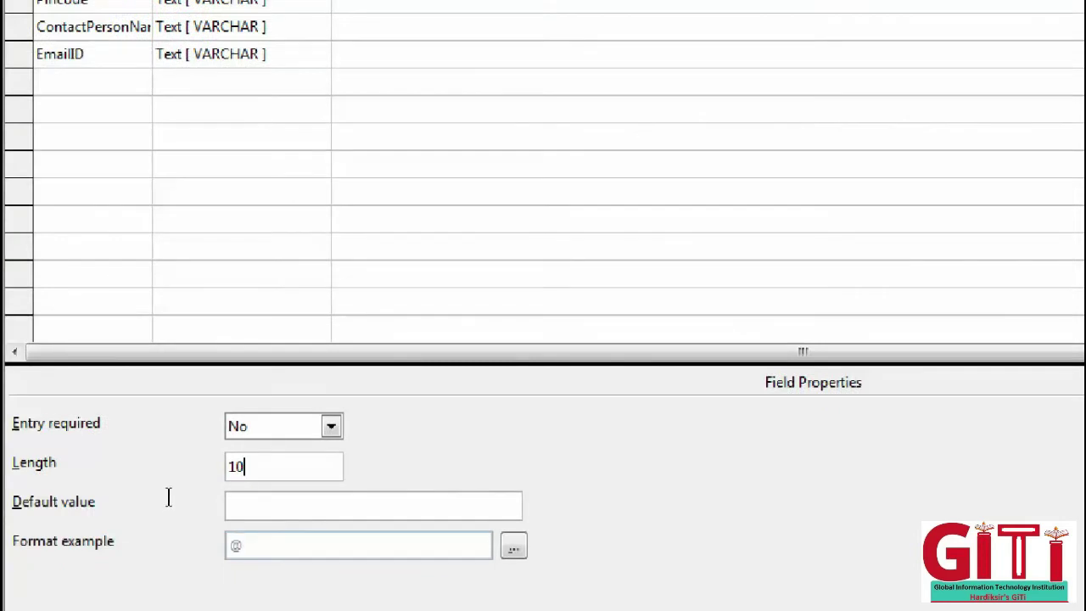
pyautogui.hotkey('ctrl', 'a')
pyautogui.write('40')
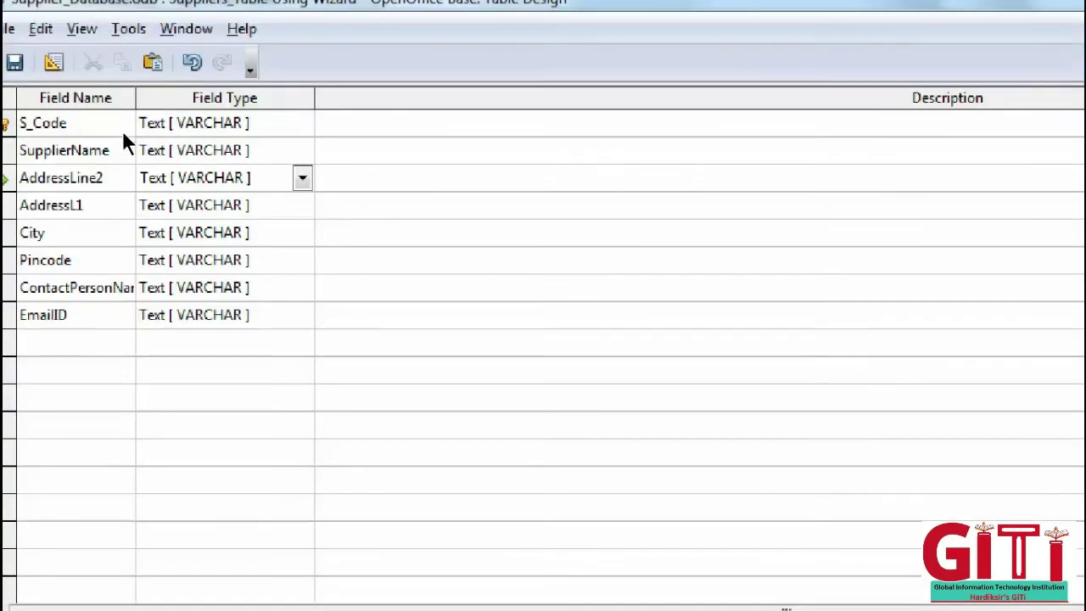
pyautogui.press('Down')
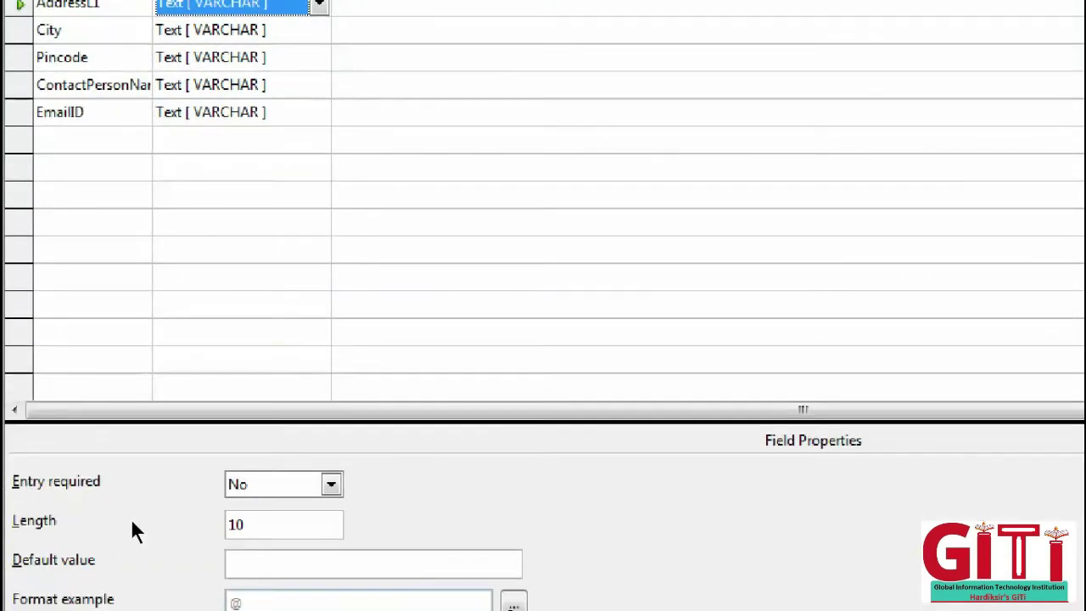
pyautogui.press('Tab')
pyautogui.write('200')
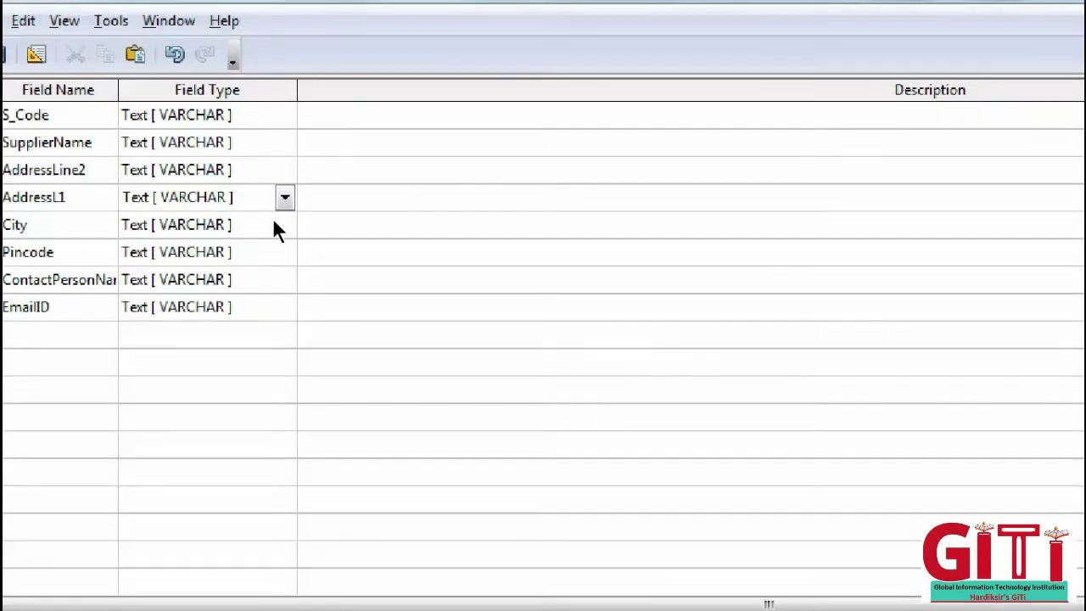
# - Set ContactPersonName's length to 10 and Pincode's length to 6
pyautogui.click(335, 112)
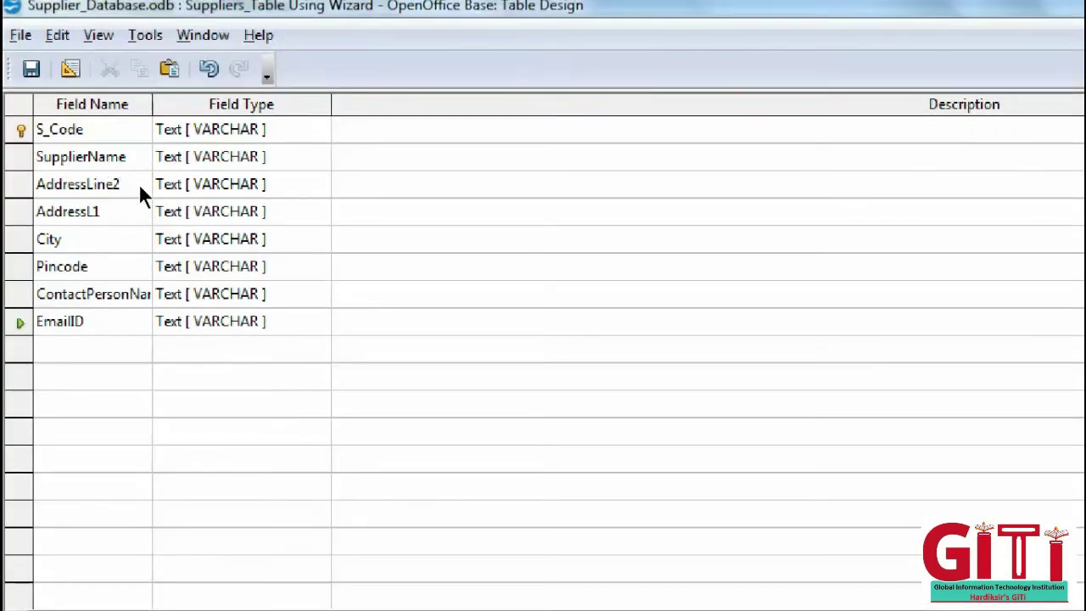
pyautogui.press('Up')
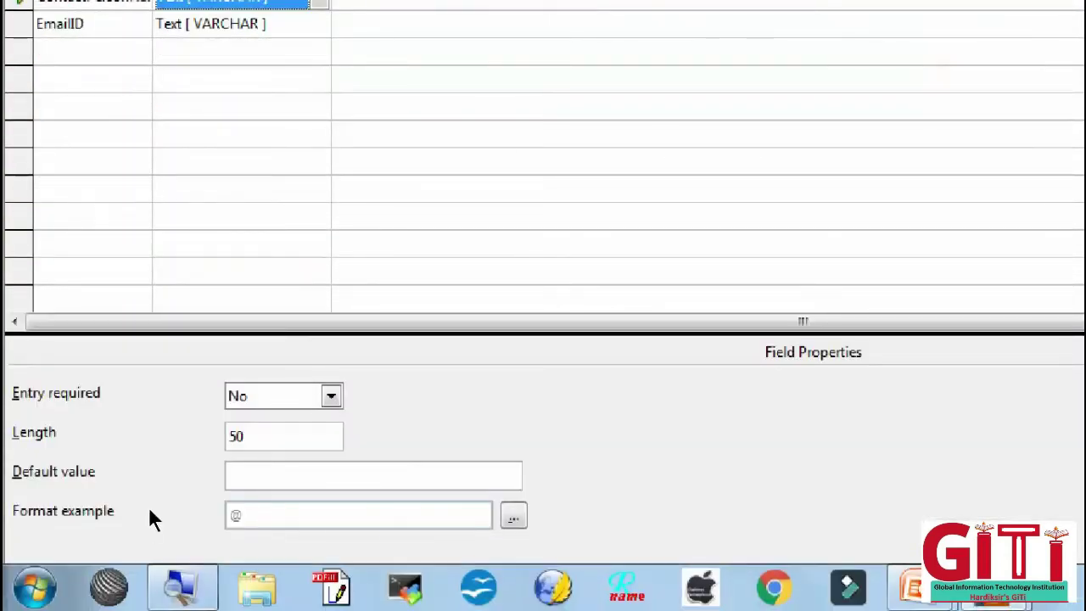
pyautogui.hotkey('alt', 'l')
pyautogui.write('1')
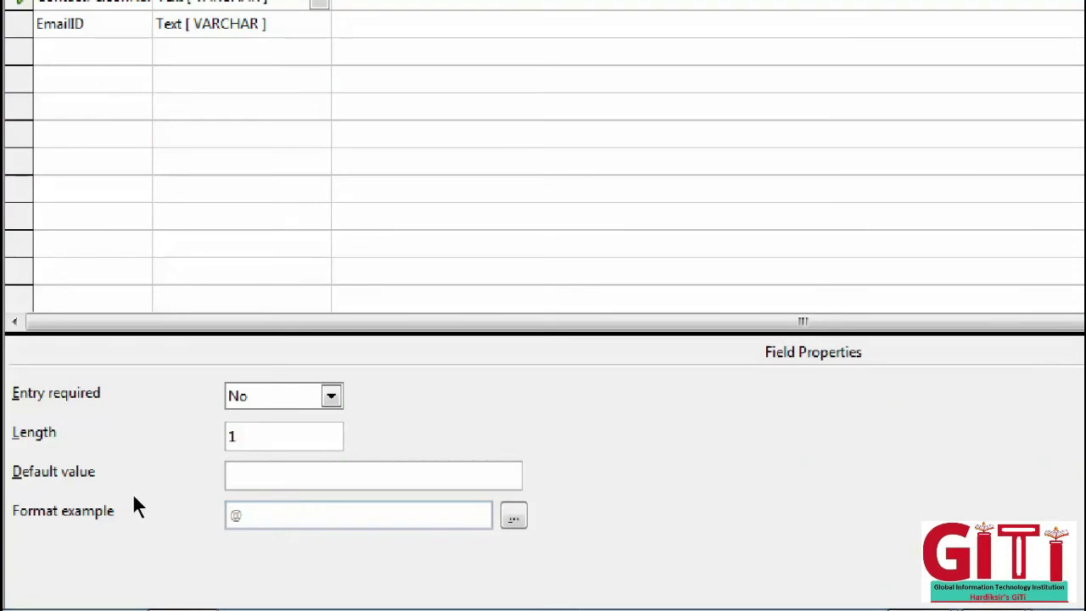
pyautogui.write('0')
pyautogui.press('Up')
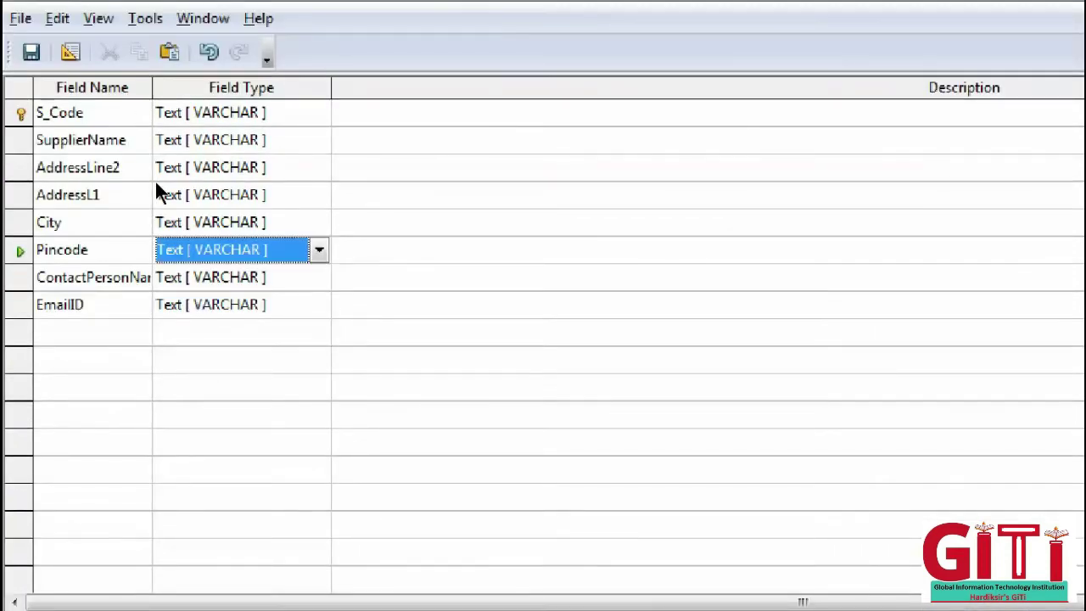
pyautogui.hotkey('alt', 'l')
pyautogui.write('6')
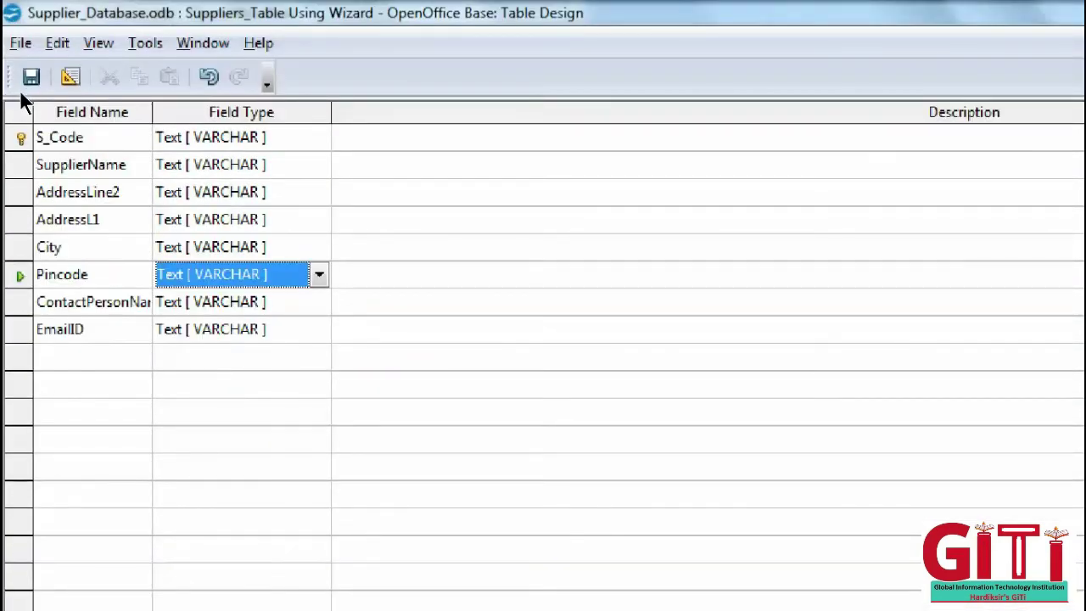
# - Confirm S_Code is the primary key, then close Table Design and save the changes
pyautogui.rightClick(26, 139)
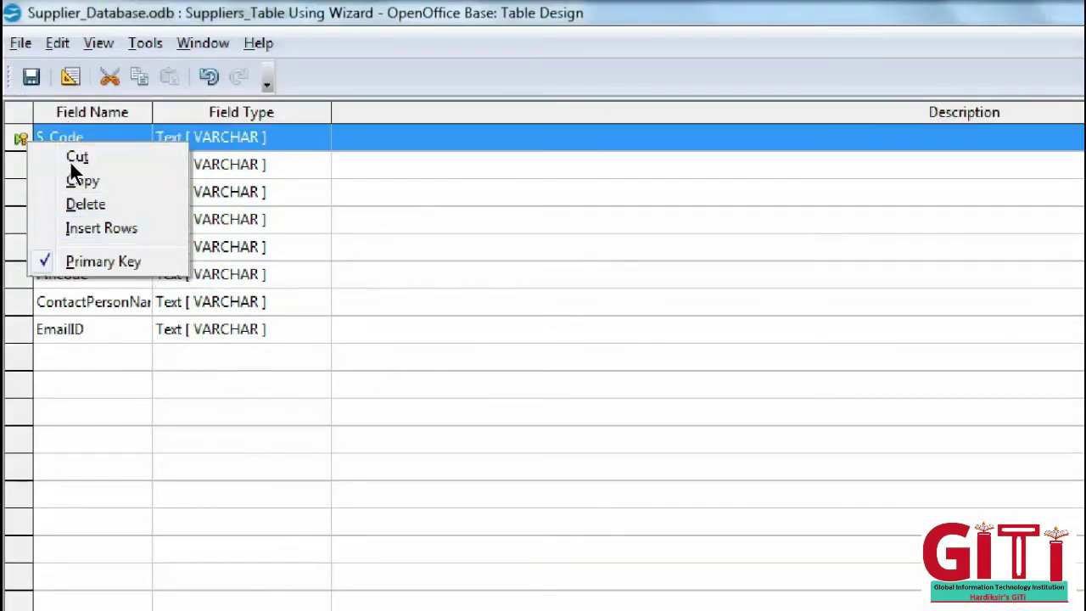
pyautogui.click(160, 324)
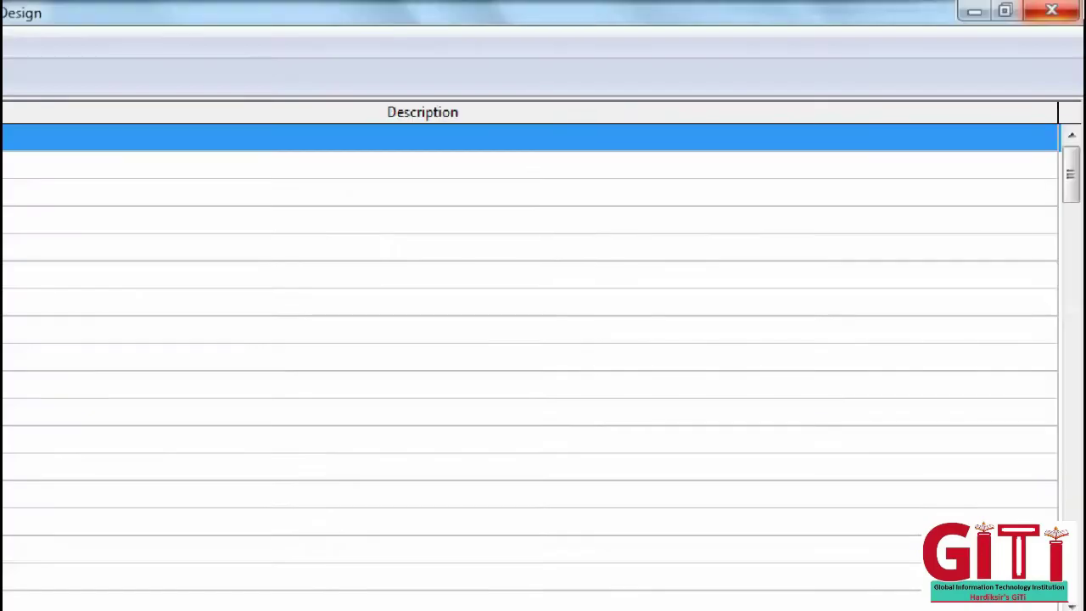
pyautogui.click(1051, 10)
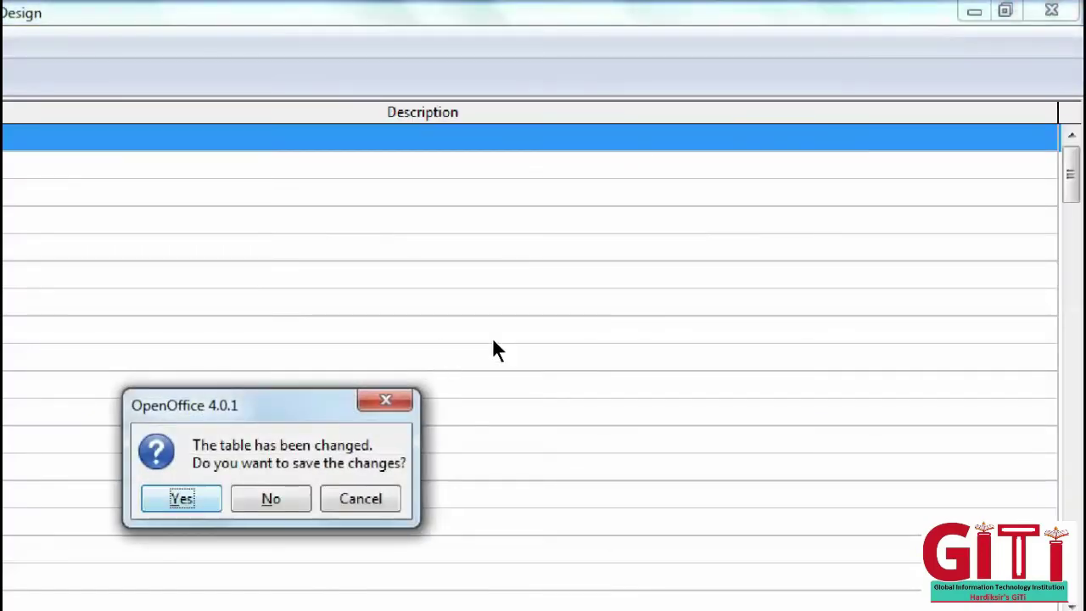
pyautogui.press('Return')
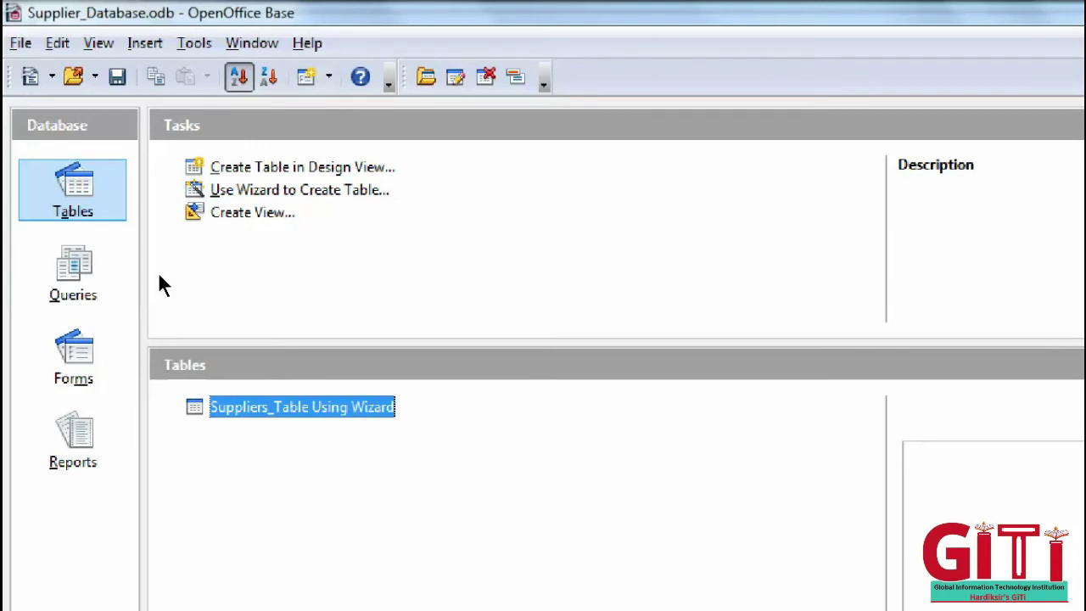
# - Open Suppliers_Table Using Wizard in Table Data View from its context menu, showing empty columns S_Code to EmailID
pyautogui.hotkey('shift', 'F10')
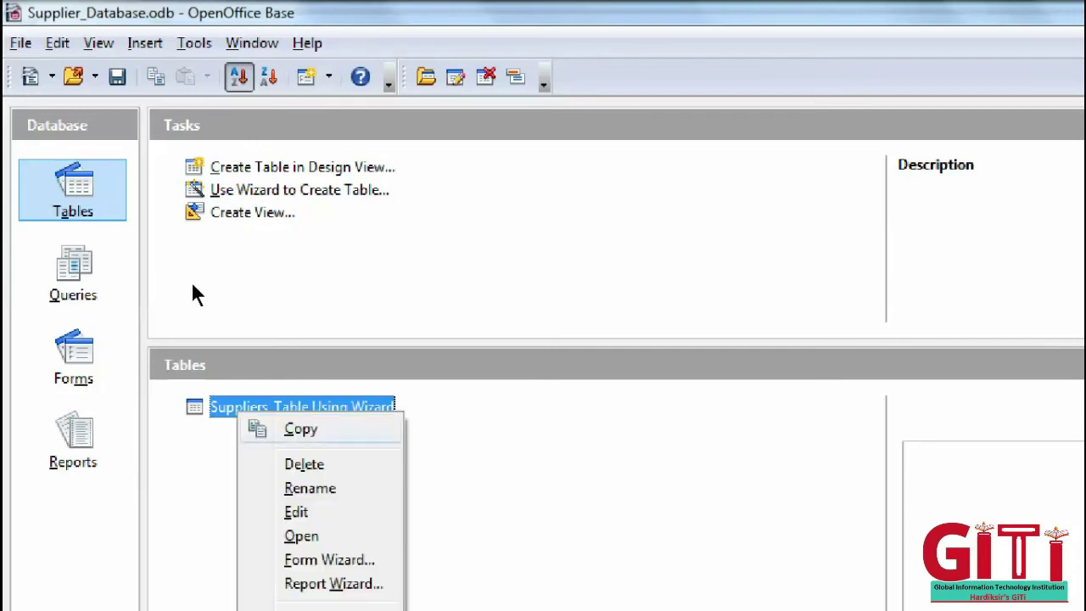
pyautogui.press('Down')
pyautogui.press('Down')
pyautogui.press('Down')
pyautogui.press('Down')
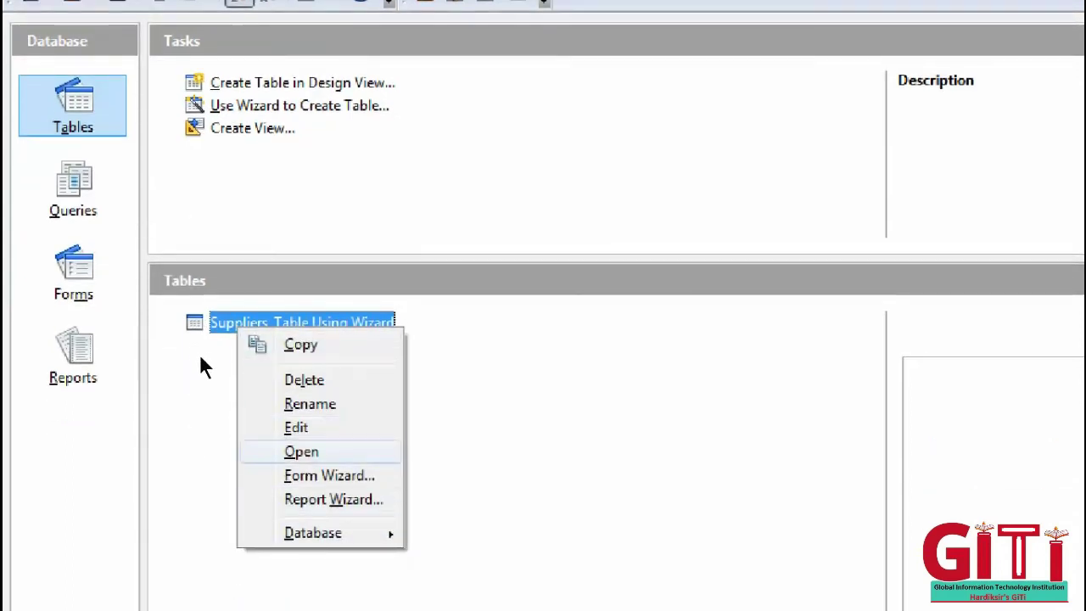
pyautogui.press('Up')
pyautogui.press('Up')
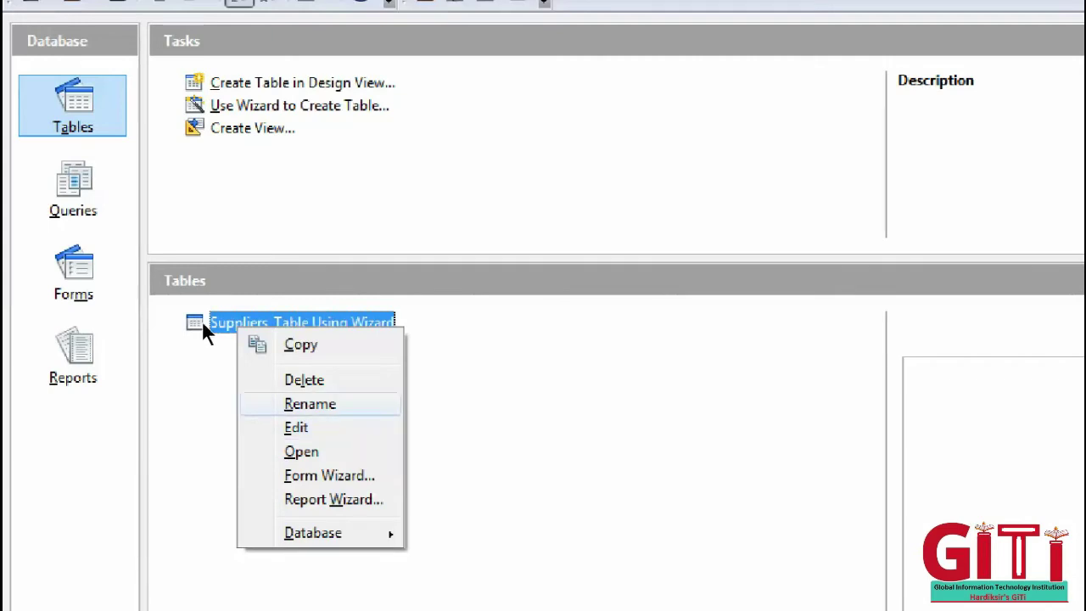
pyautogui.press('Up')
pyautogui.press('Up')
pyautogui.press('Down')
pyautogui.press('Down')
pyautogui.press('Down')
pyautogui.press('Down')
pyautogui.press('Down')
pyautogui.press('Up')
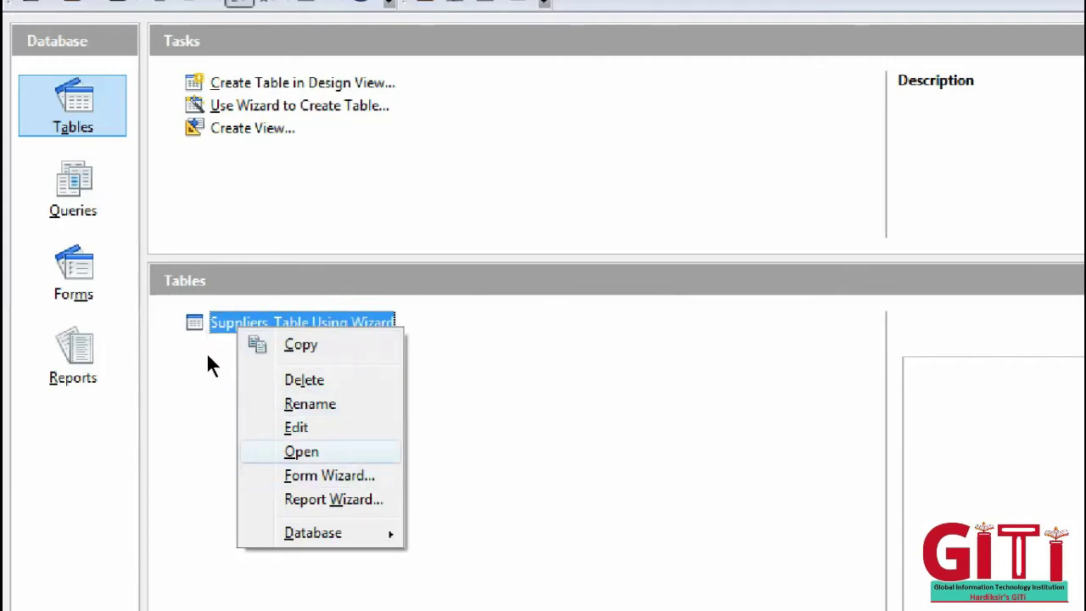
pyautogui.press('Escape')
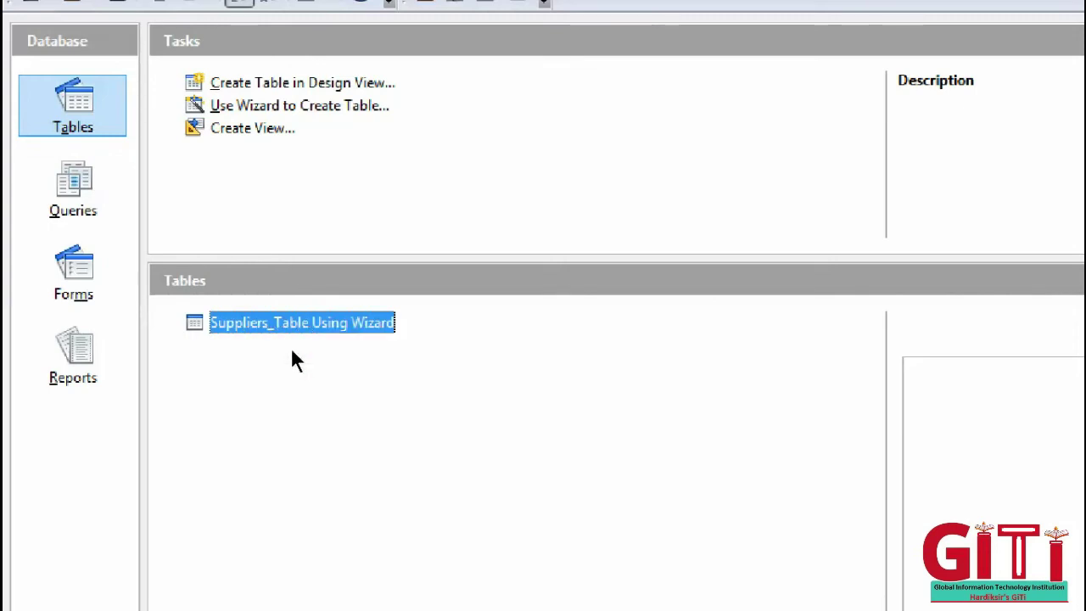
pyautogui.press('Return')
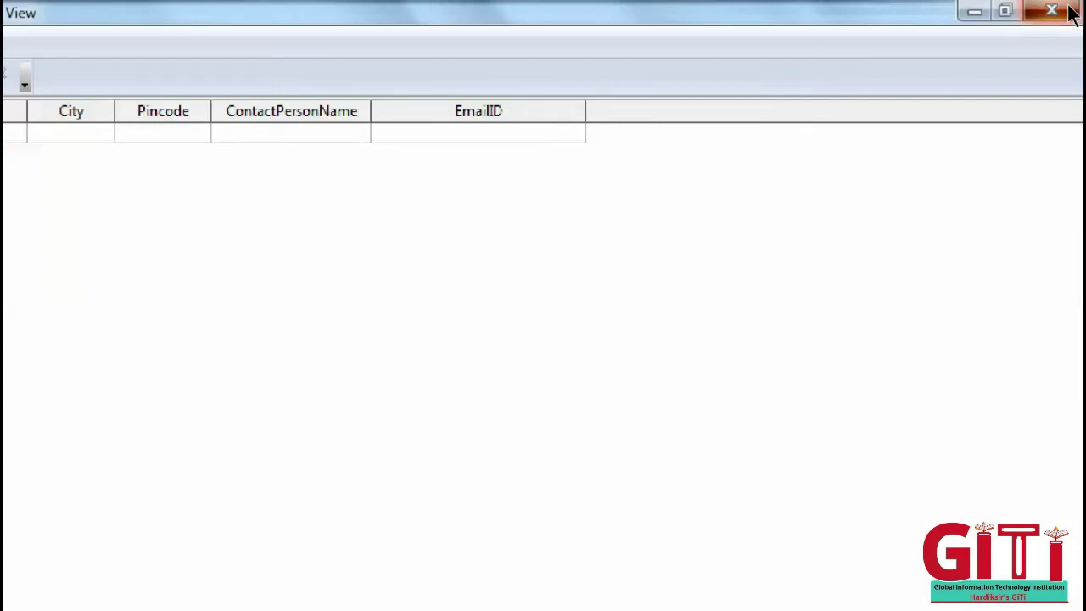
pyautogui.click(1067, 12)
pyautogui.hotkey('shift', 'F10')
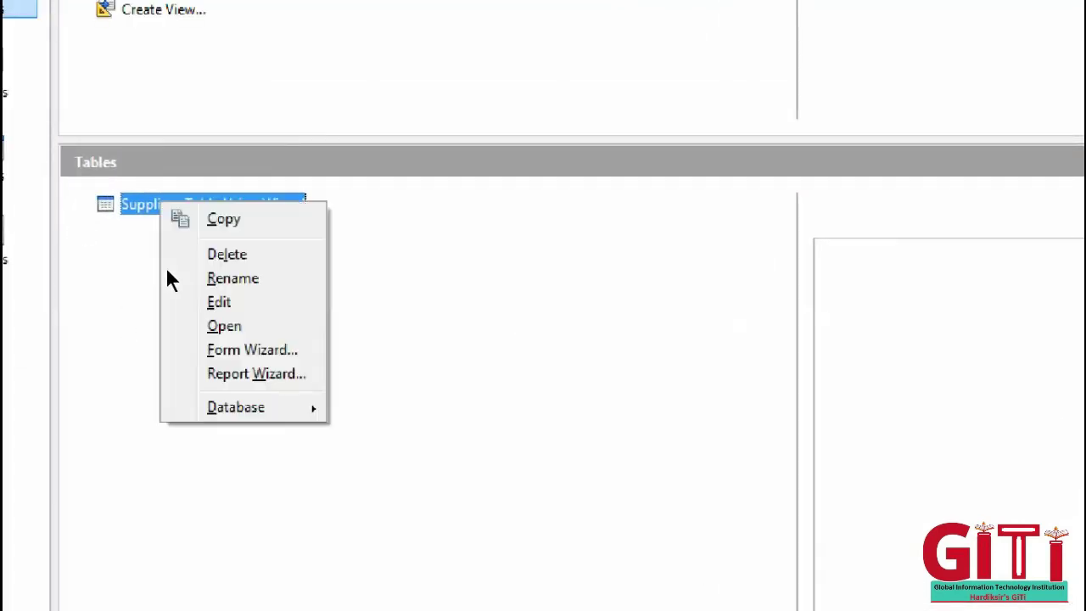
pyautogui.click(214, 336)
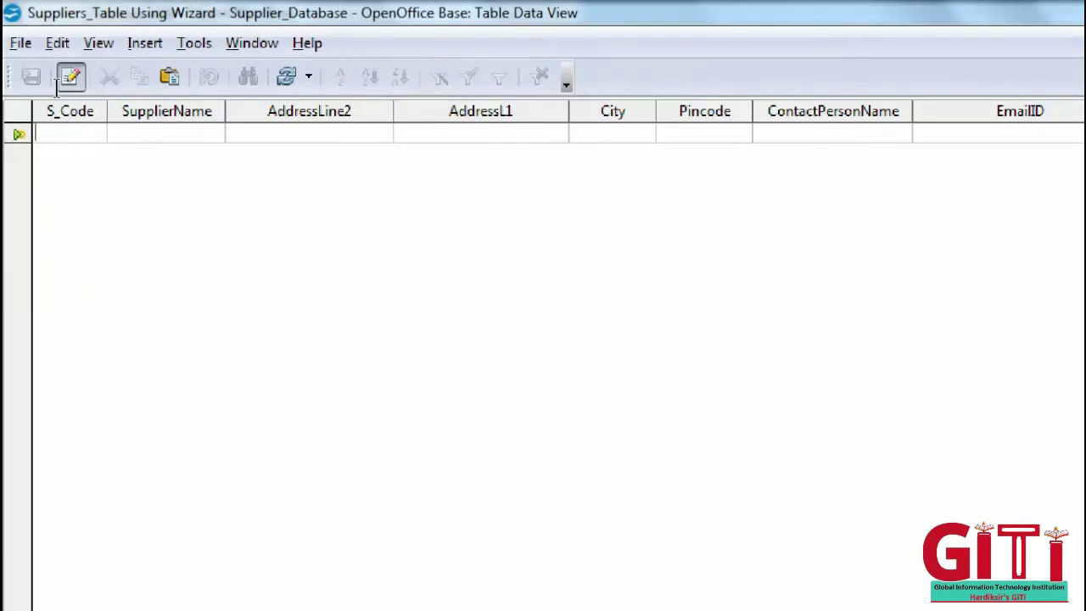
# - Enter supplier code S001 with the supplier's name and both address lines
pyautogui.write('S001')
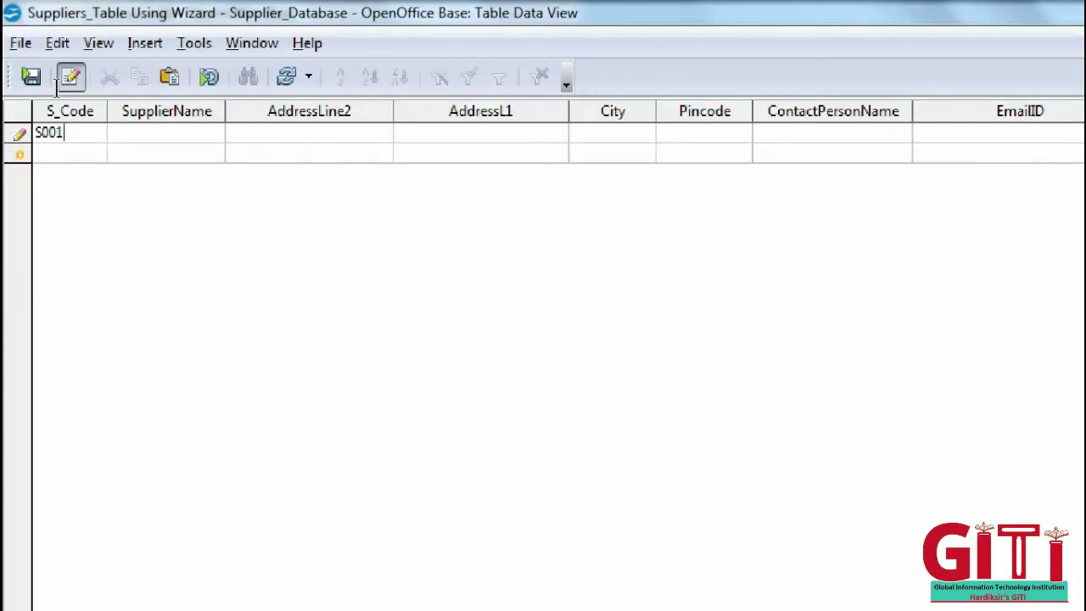
pyautogui.press('Tab')
pyautogui.write('Hardiksir')
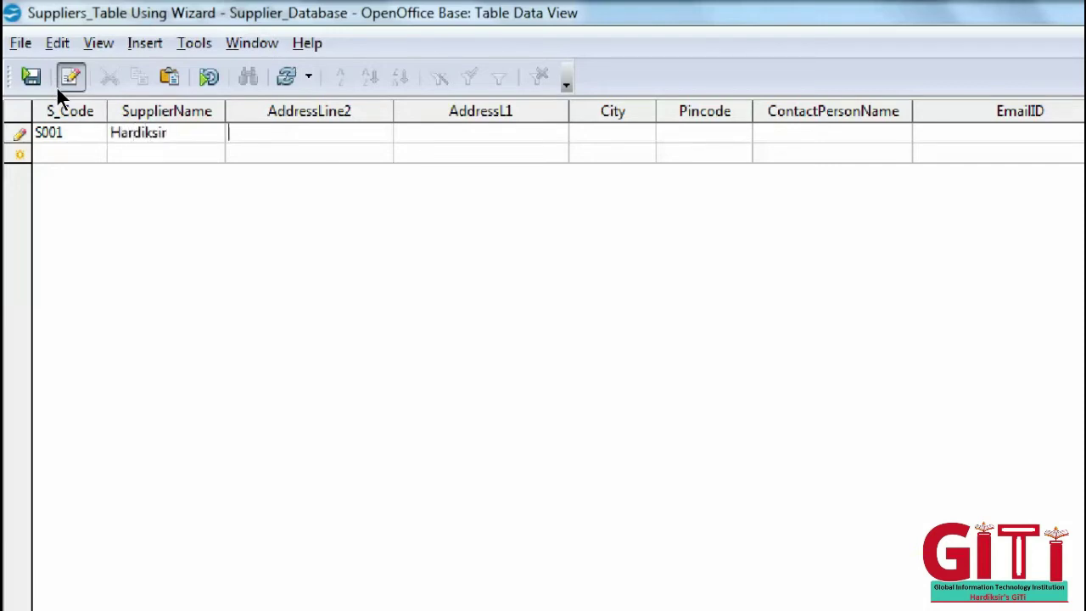
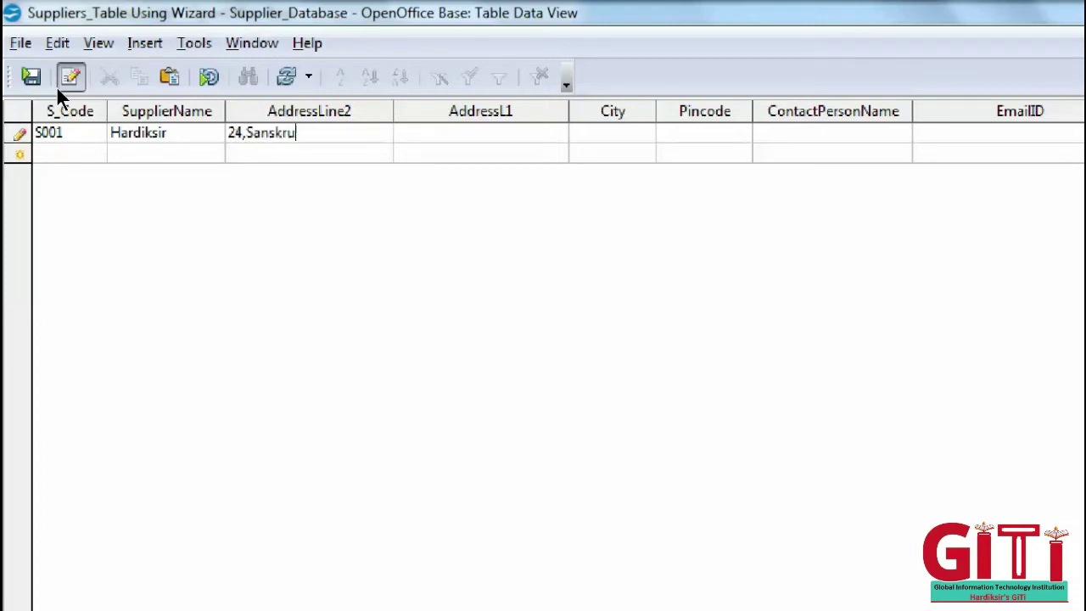
pyautogui.press('Tab')
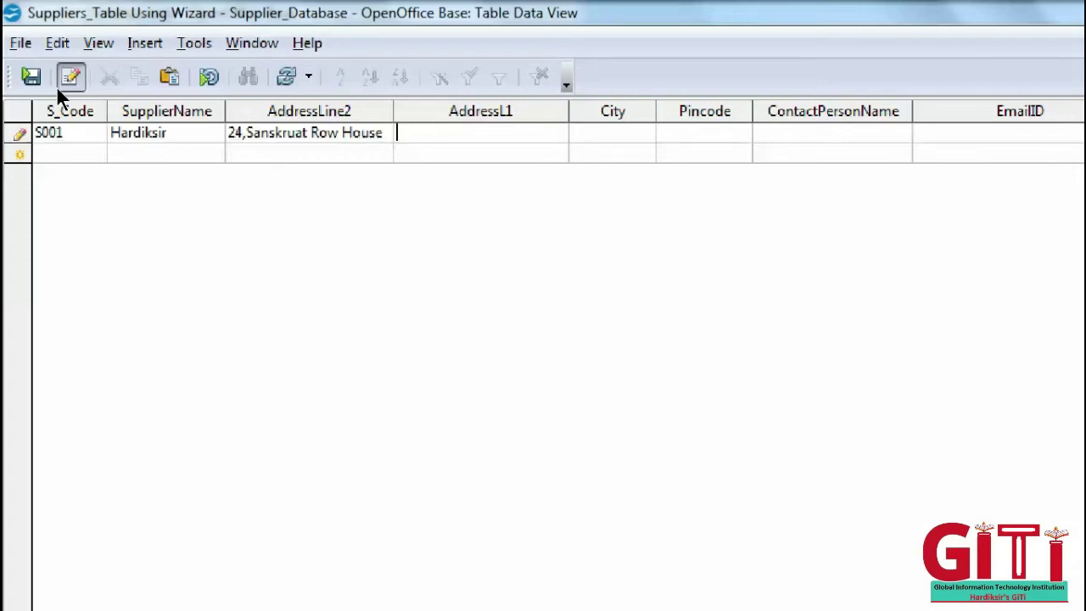
pyautogui.write('New Ko')
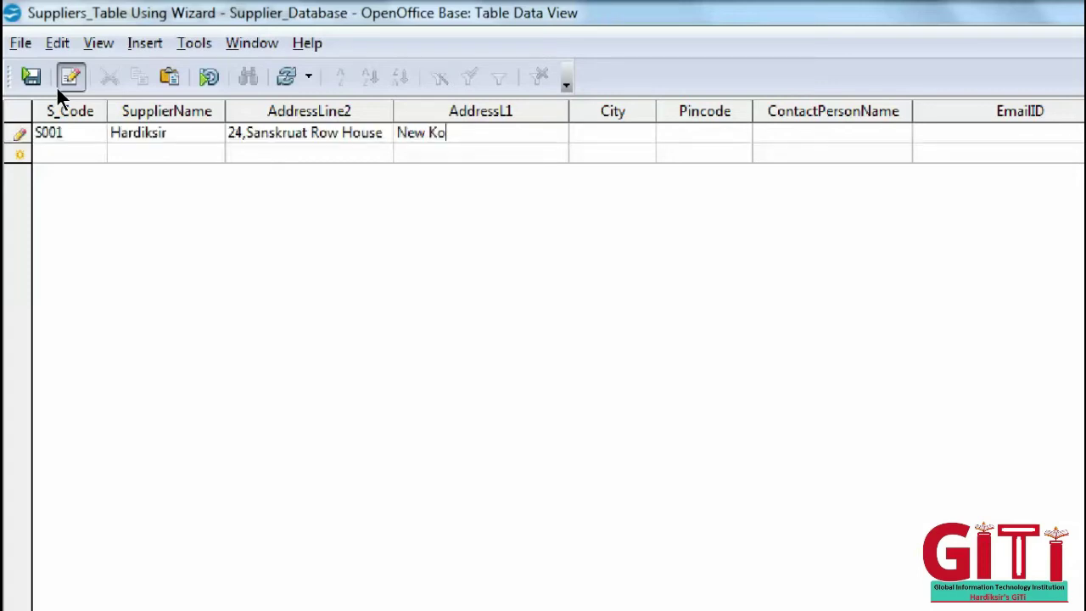
pyautogui.write('sad Road')
# - Fill in S001's city, pincode, contact person and e-mail address, then save the record
pyautogui.press('Tab')
pyautogui.write('Barod')
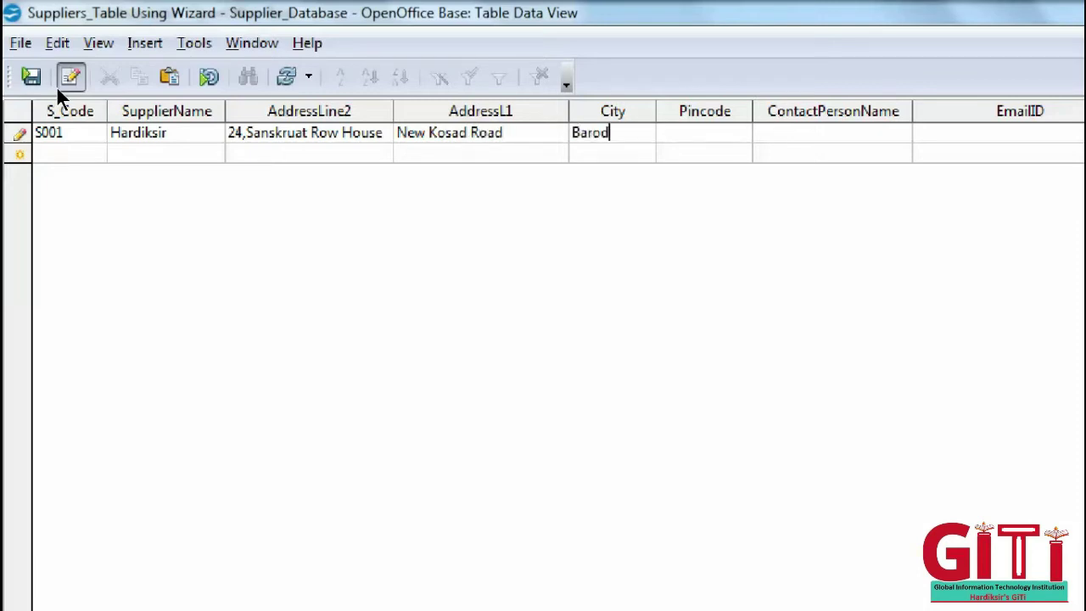
pyautogui.write('a')
pyautogui.press('Tab')
pyautogui.write('395001')
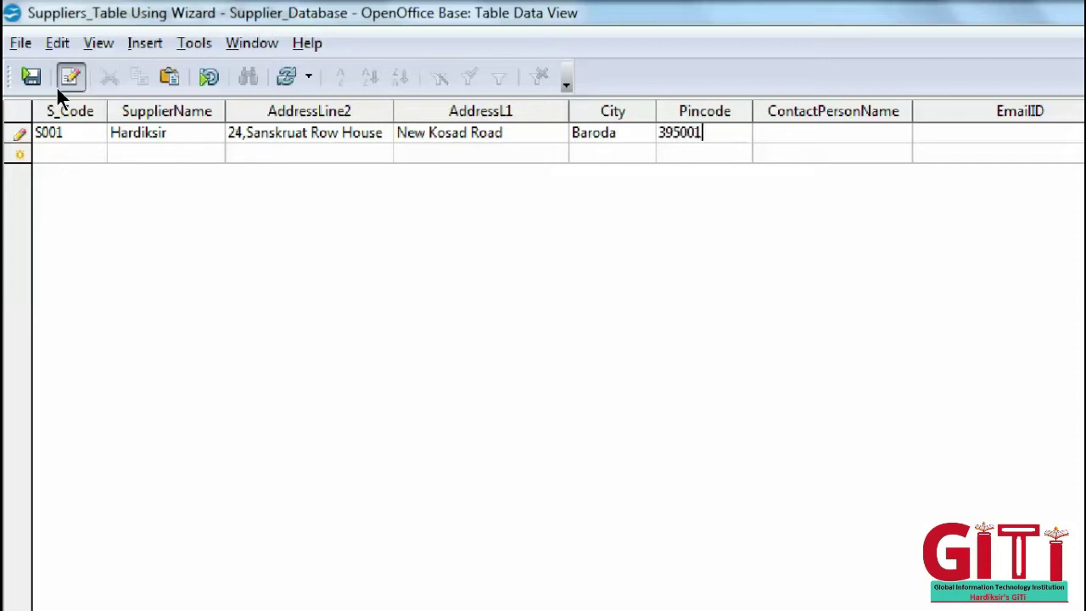
pyautogui.press('Tab')
pyautogui.write('Arjun')
pyautogui.press('Tab')
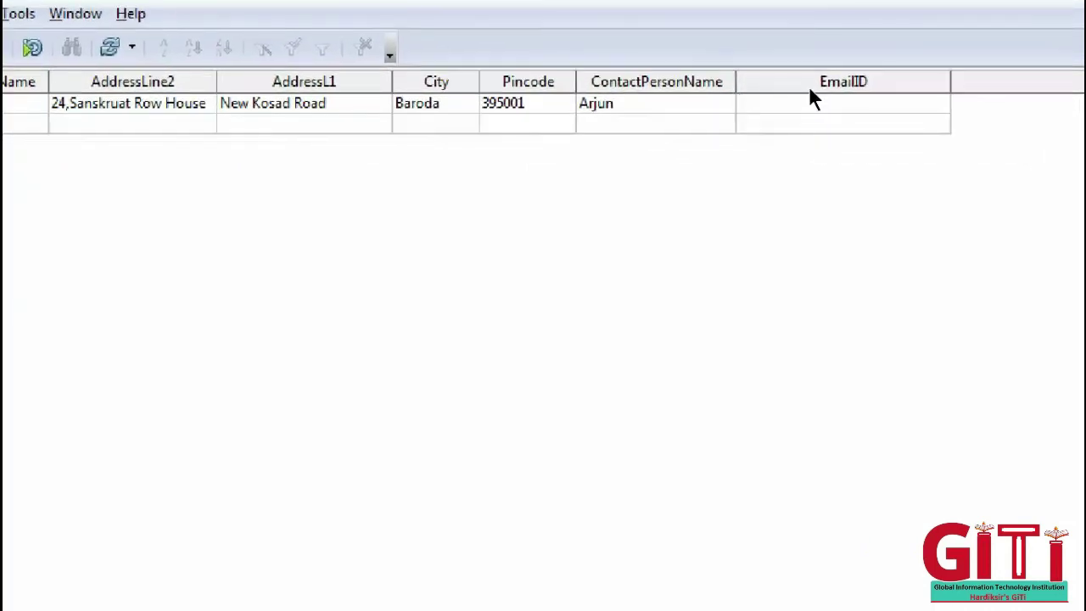
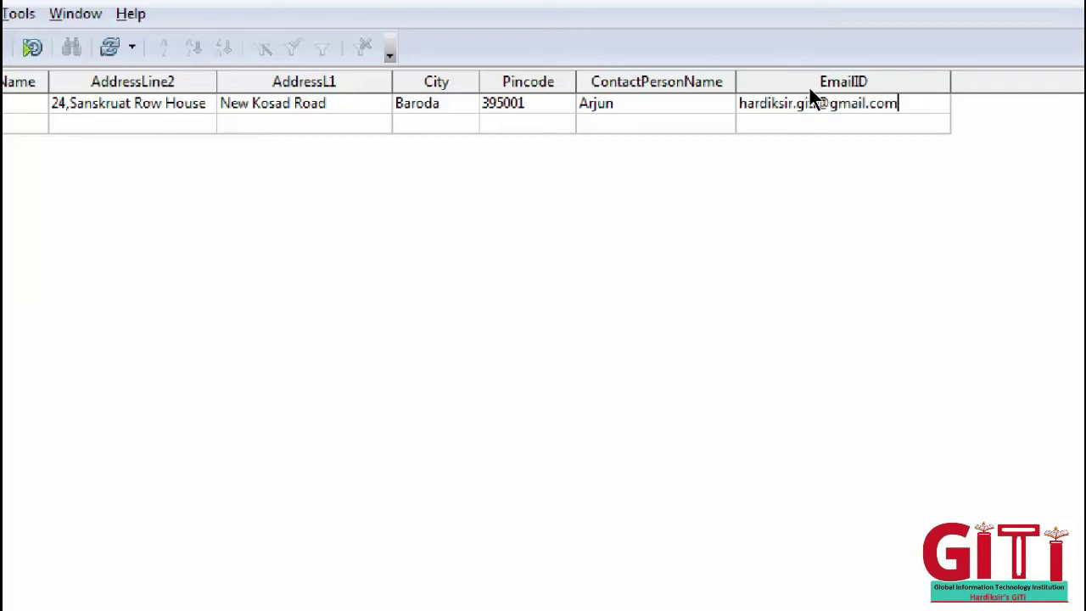
pyautogui.press('Return')
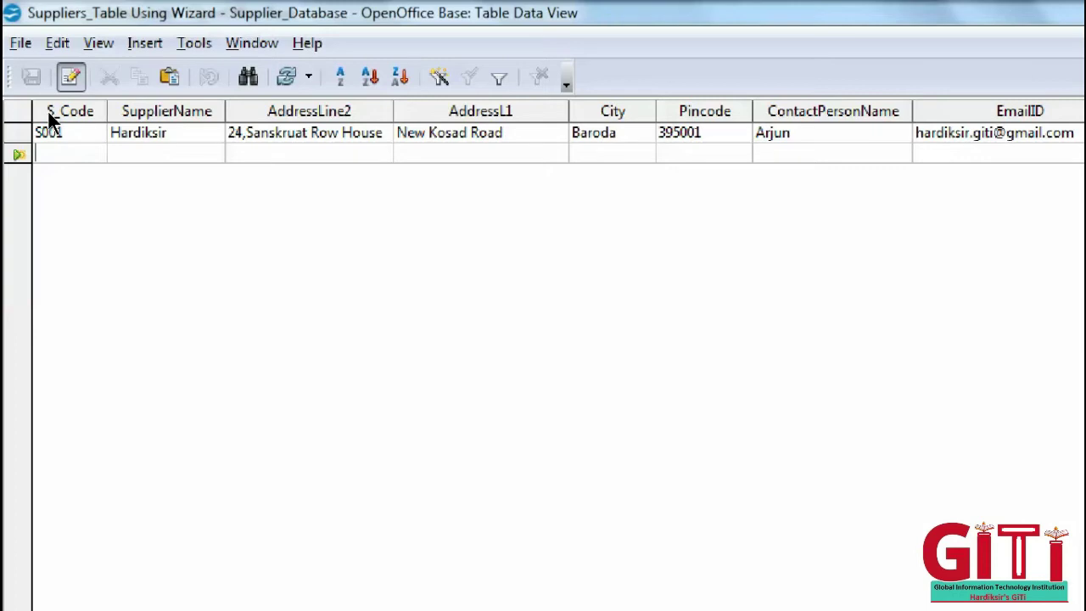
# - Enter supplier code S002 with the supplier's name and both address lines, correcting typos
pyautogui.write('S002')
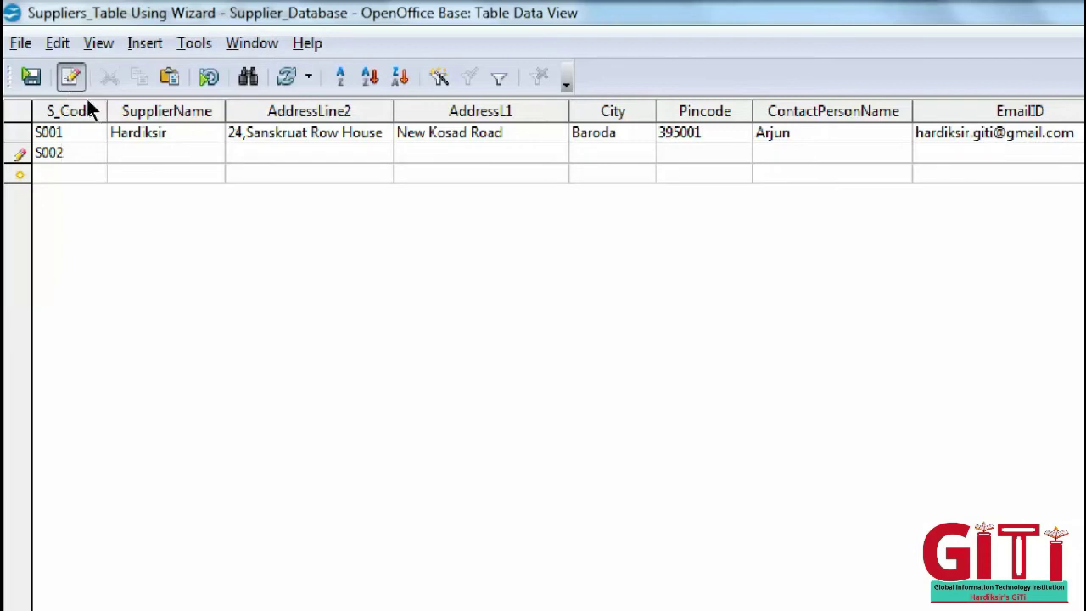
pyautogui.press('Tab')
pyautogui.write('Rambhai')
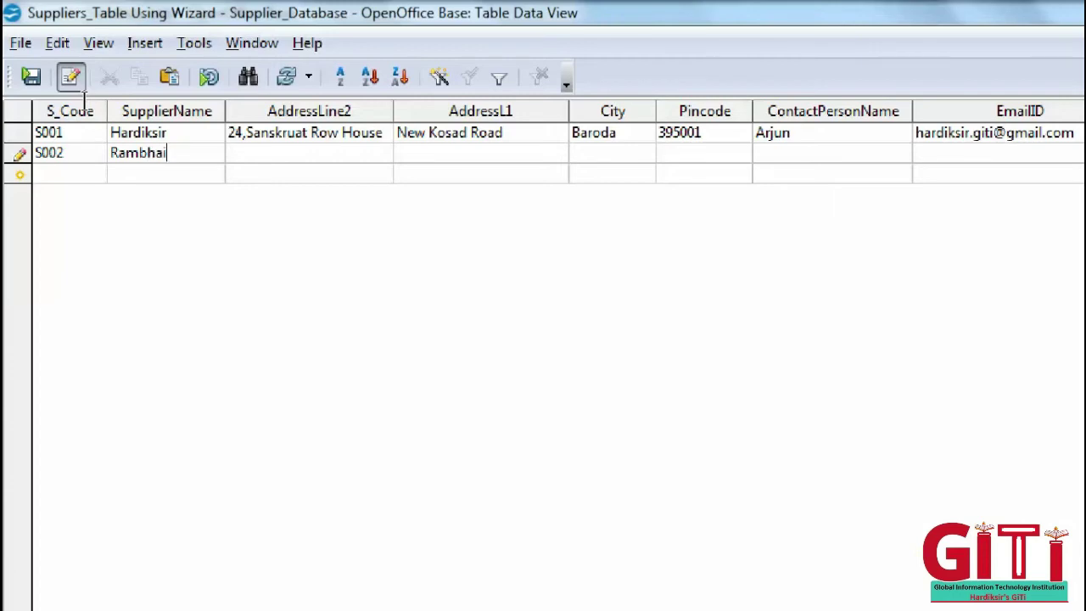
pyautogui.press('Tab')
pyautogui.write('4')
pyautogui.press('BackSpace')
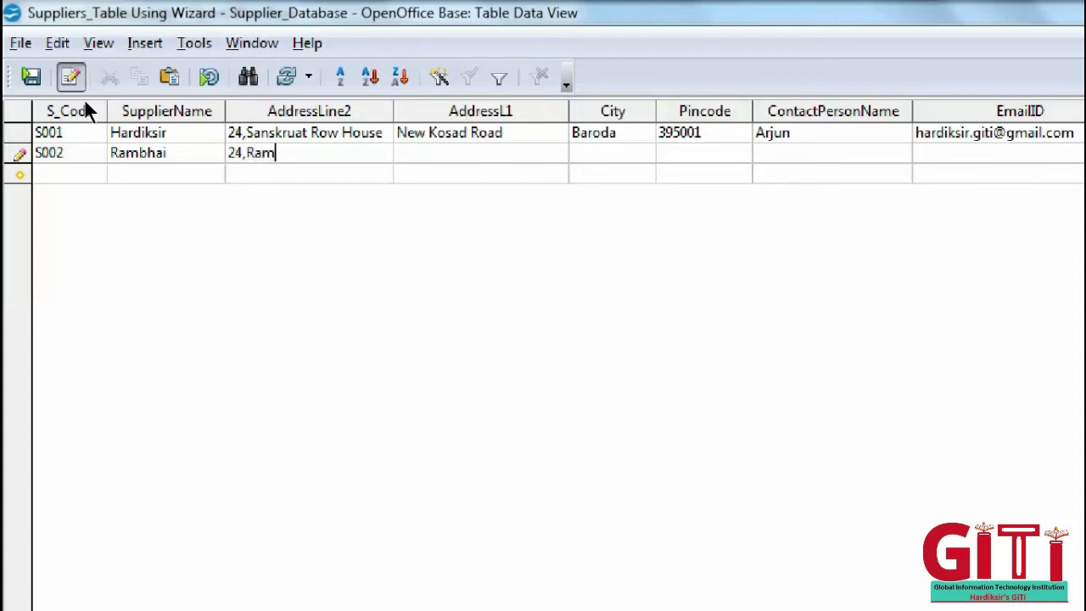
pyautogui.press('Tab')
pyautogui.write('A.K')
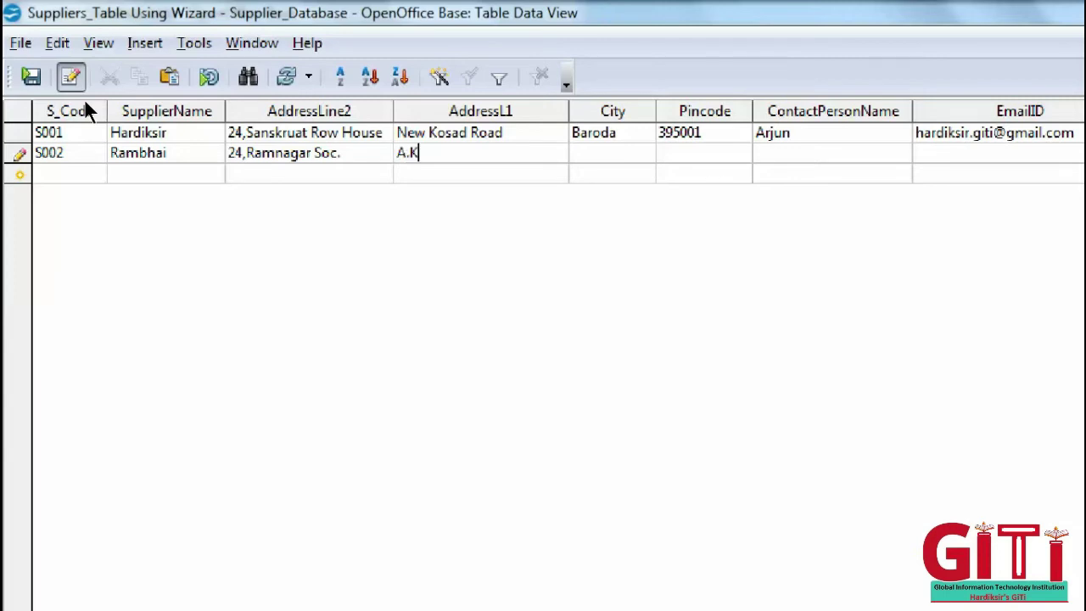
pyautogui.write(' Roafd')
pyautogui.press('BackSpace')
pyautogui.press('BackSpace')
pyautogui.press('BackSpace')
pyautogui.write('ad')
pyautogui.press('Tab')
# - Fill in S002's city, a corrected pincode, contact person and e-mail address, then save the record
pyautogui.press('Tab')
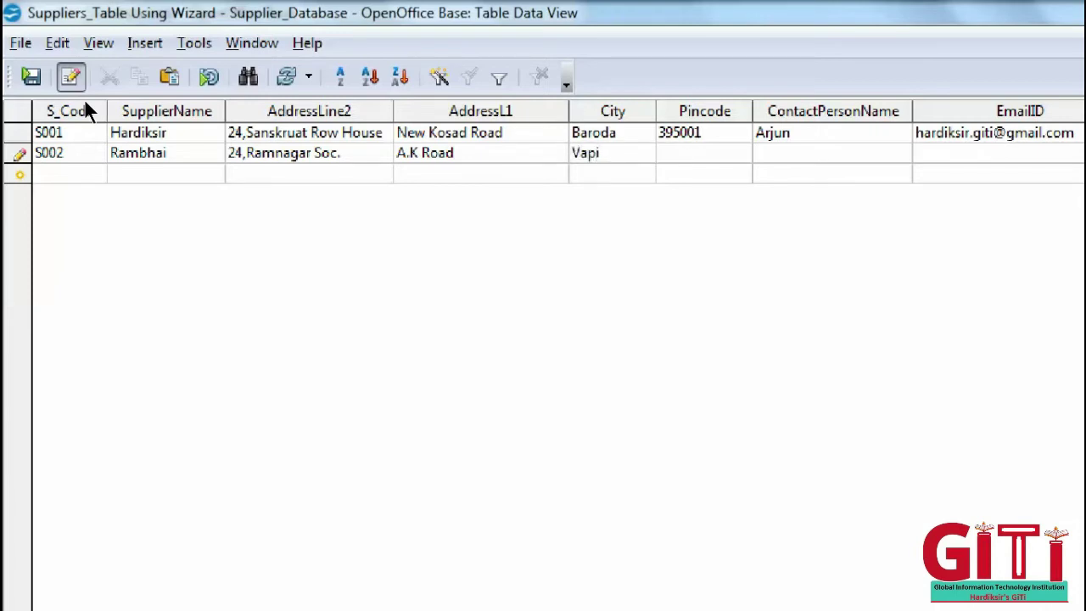
pyautogui.press('BackSpace')
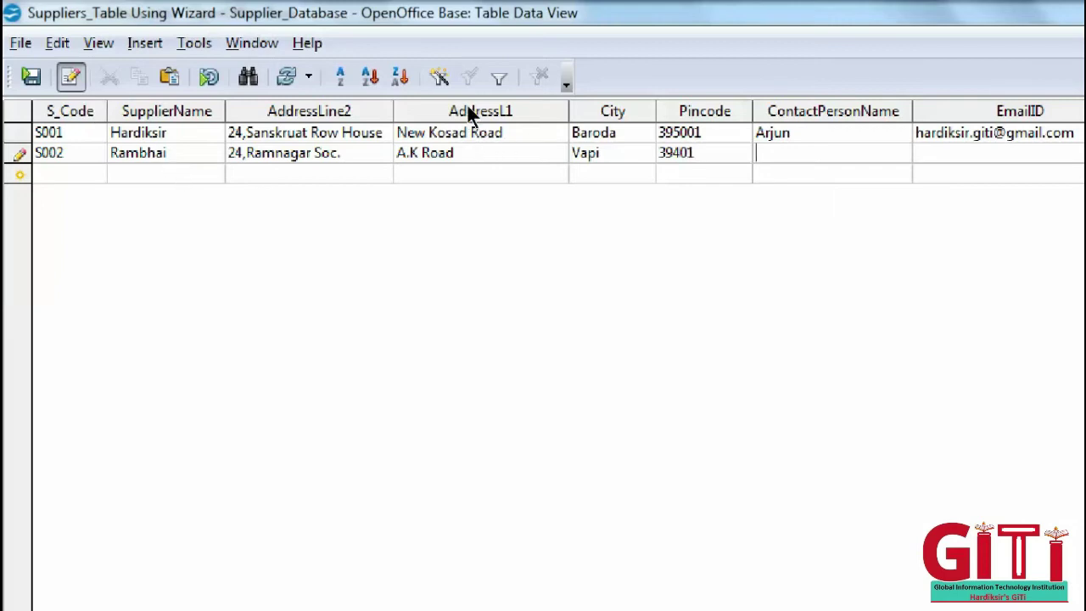
pyautogui.hotkey('shift', 'Tab')
pyautogui.press('End')
pyautogui.press('Tab')
pyautogui.press('Tab')
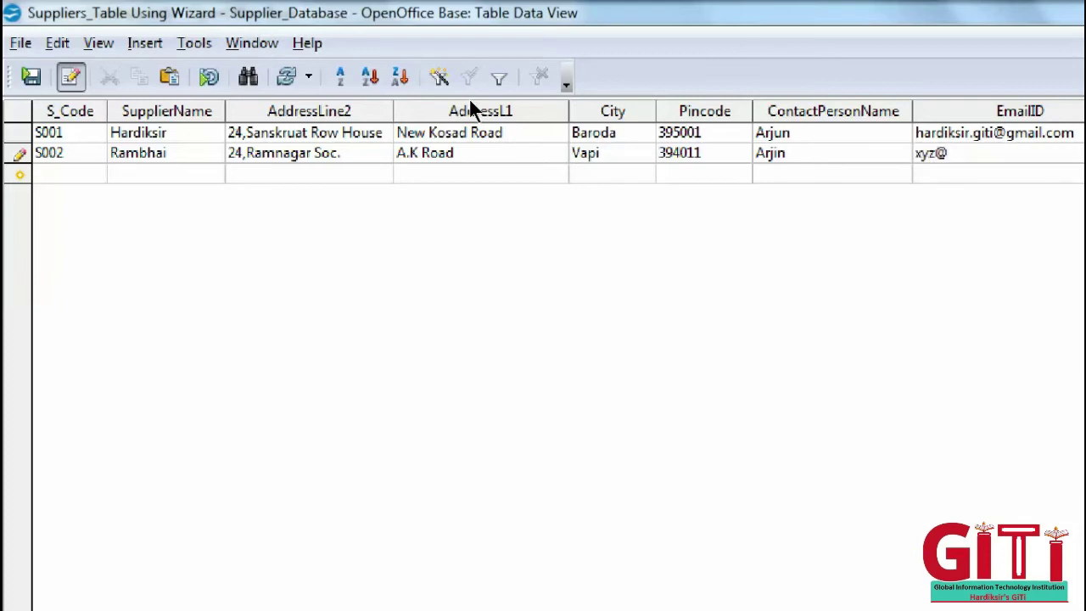
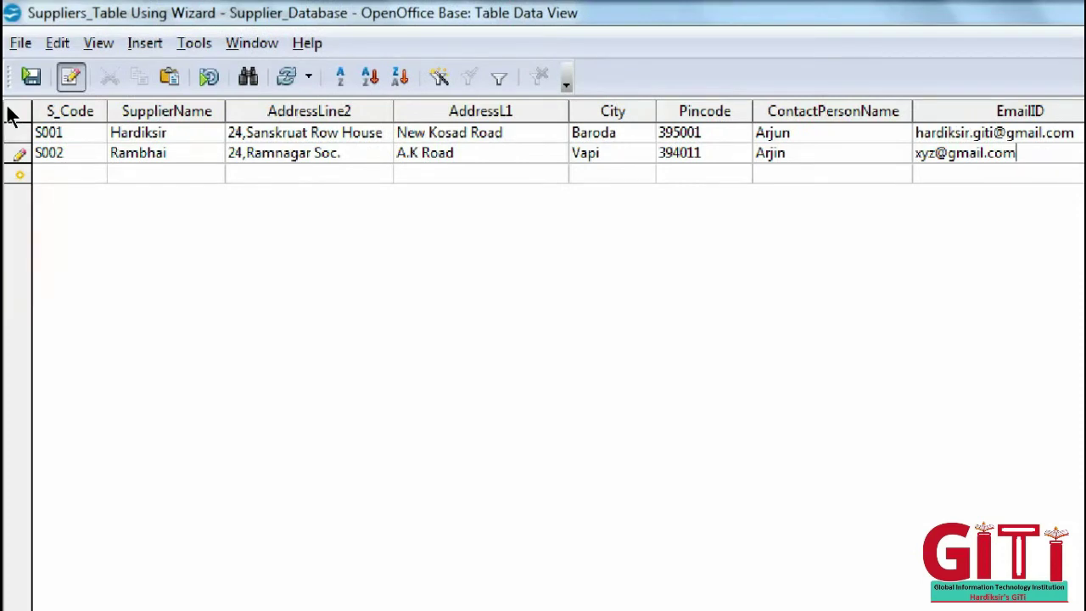
pyautogui.press('Return')
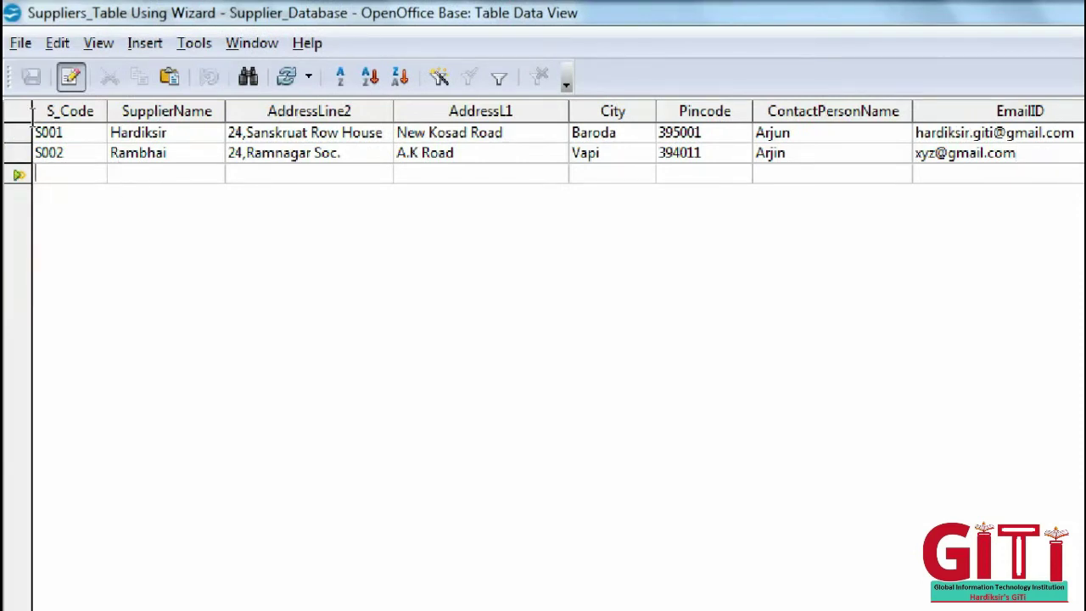
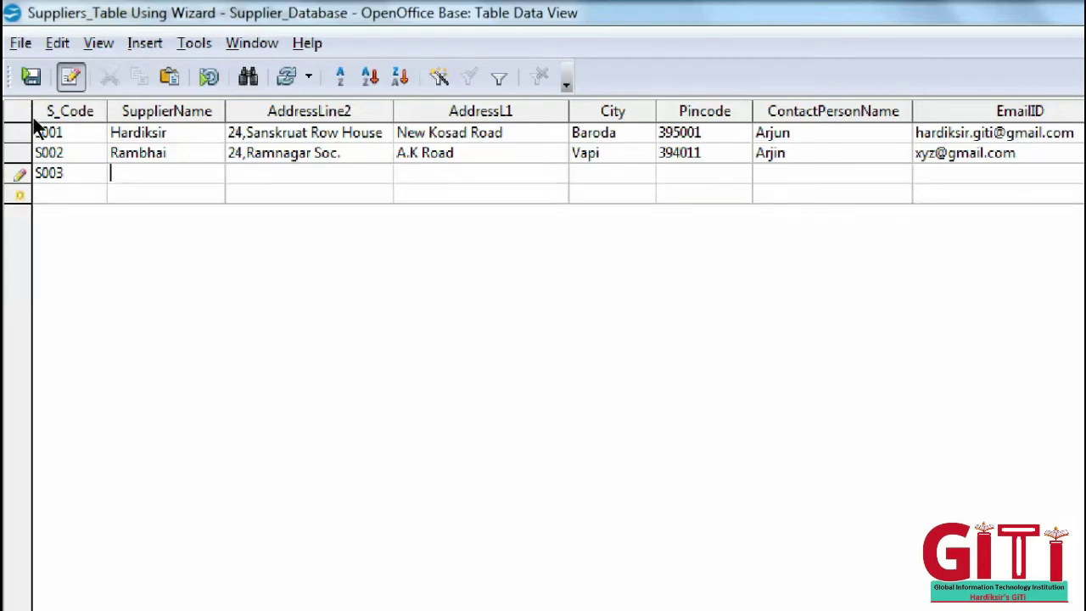
# - Enter supplier code S003 with the supplier's name and both address lines
pyautogui.press('Tab')
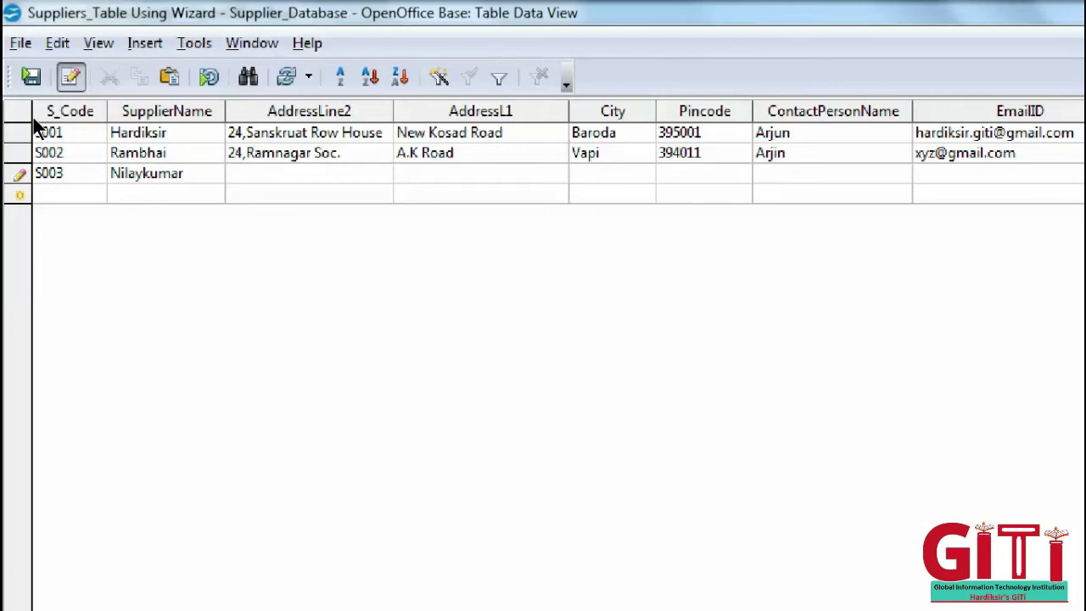
pyautogui.press('Tab')
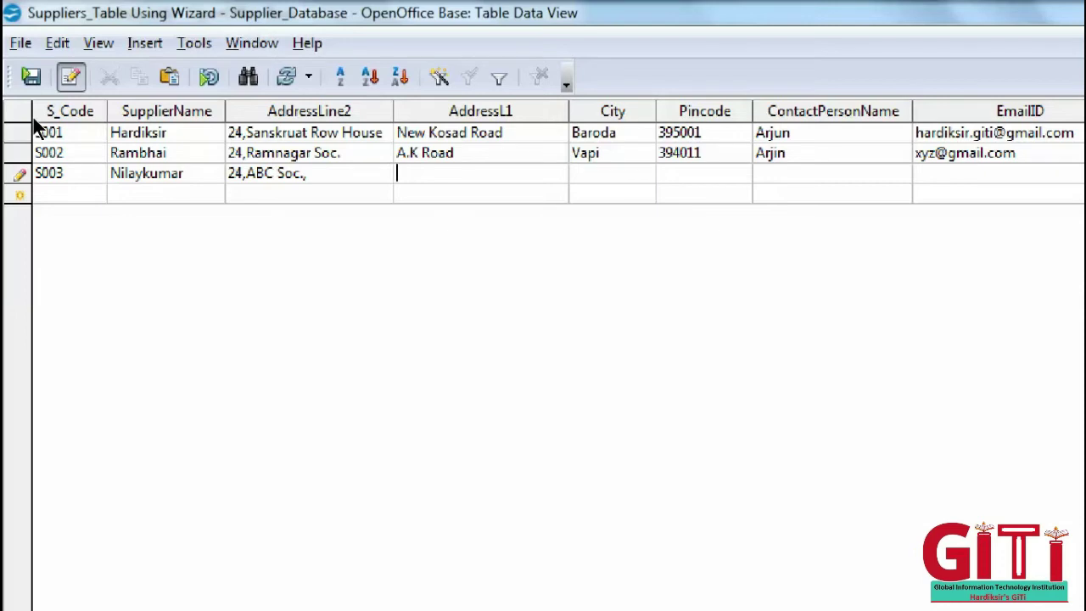
# - Fill in S003's city, pincode, contact person and e-mail, save it, and restore the table window
pyautogui.press('Tab')
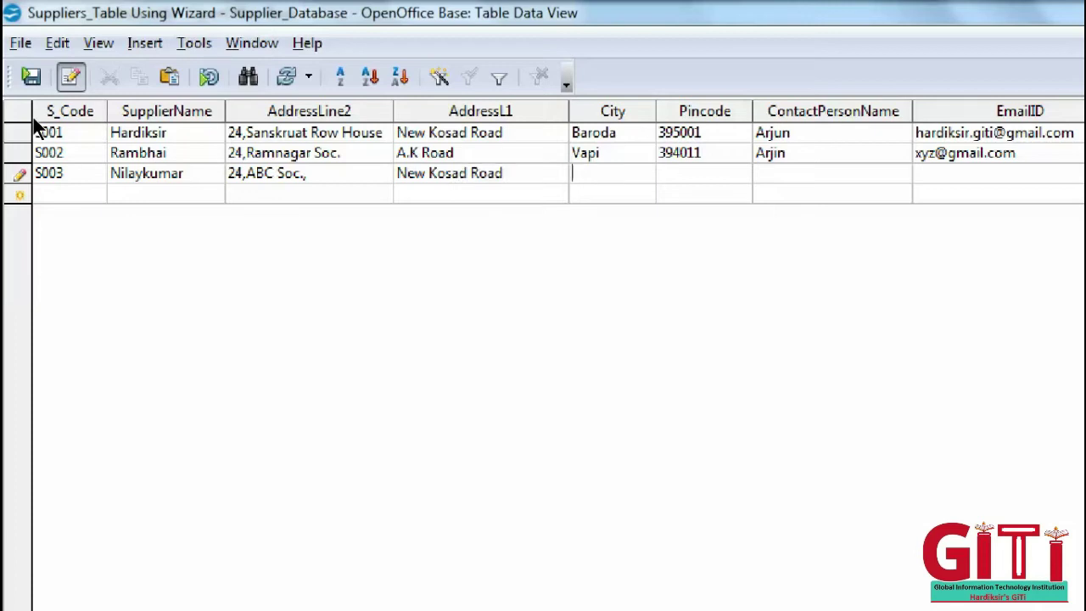
pyautogui.write('Surat')
pyautogui.press('Tab')
pyautogui.write('395107')
pyautogui.press('Tab')
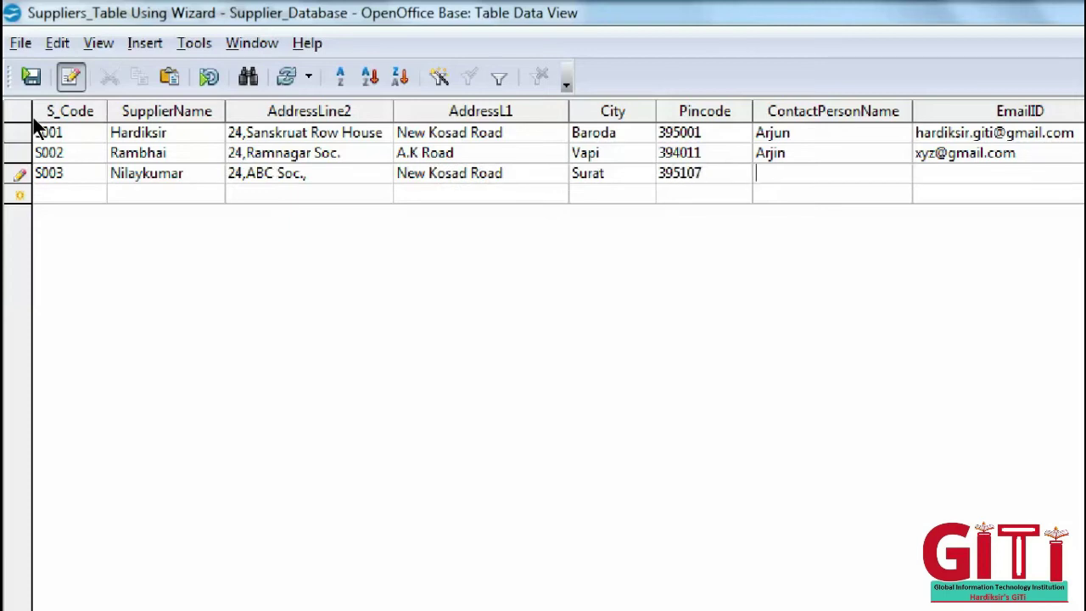
pyautogui.write('Hardiksir')
pyautogui.write('NIlay')
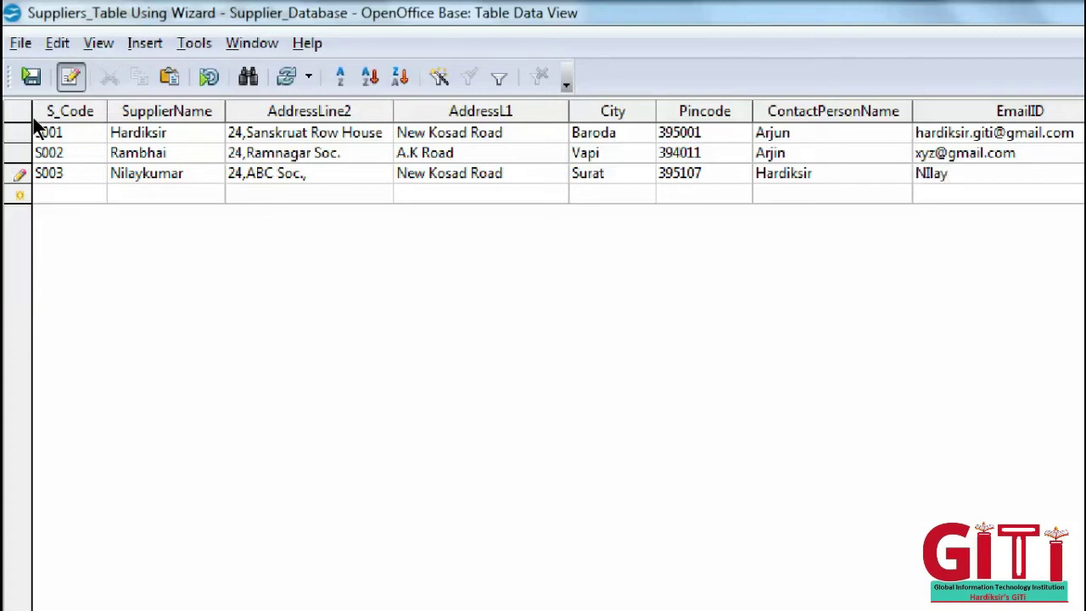
pyautogui.press('BackSpace')
pyautogui.press('BackSpace')
pyautogui.press('BackSpace')
pyautogui.press('BackSpace')
pyautogui.press('BackSpace')
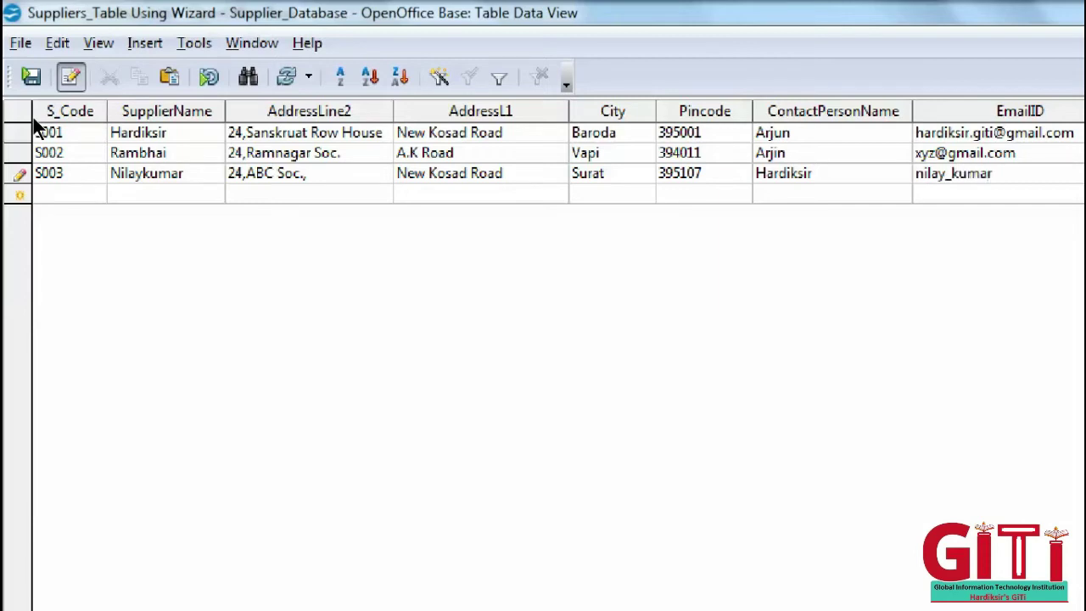
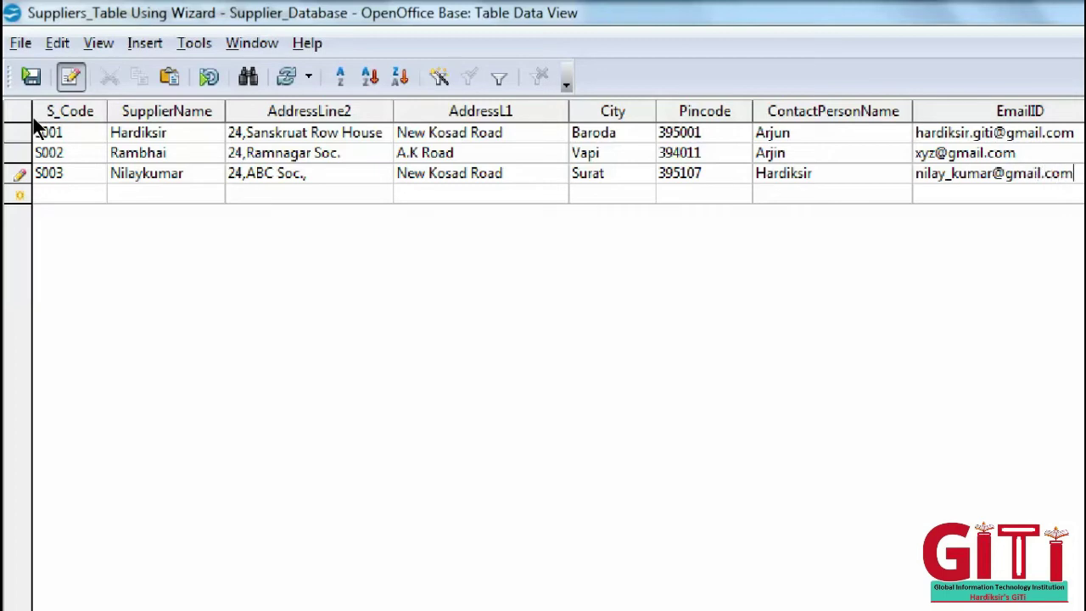
pyautogui.press('Tab')
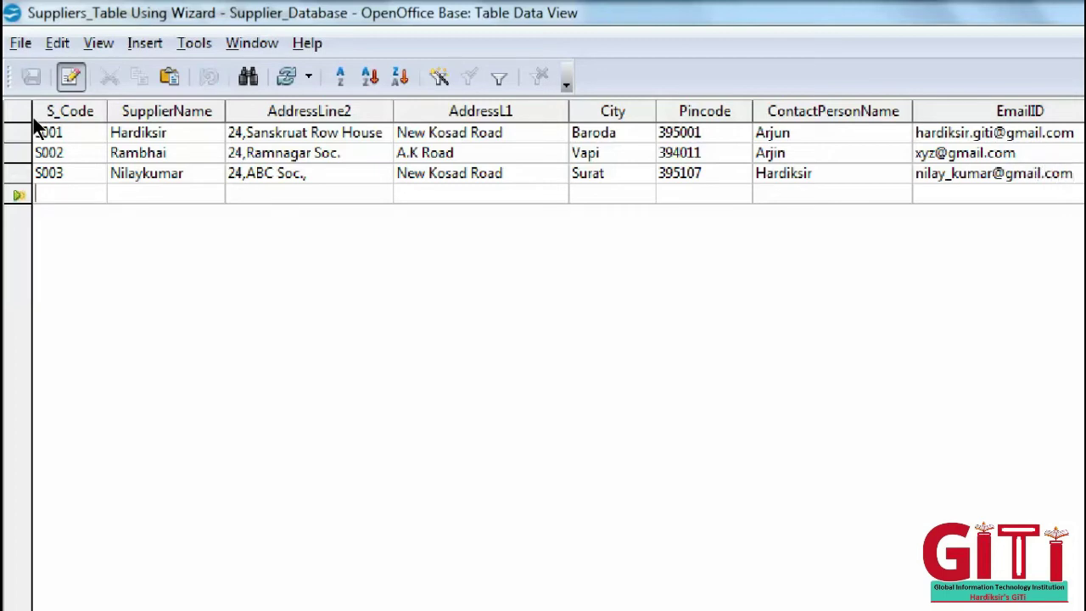
pyautogui.hotkey('ctrl', 'w')
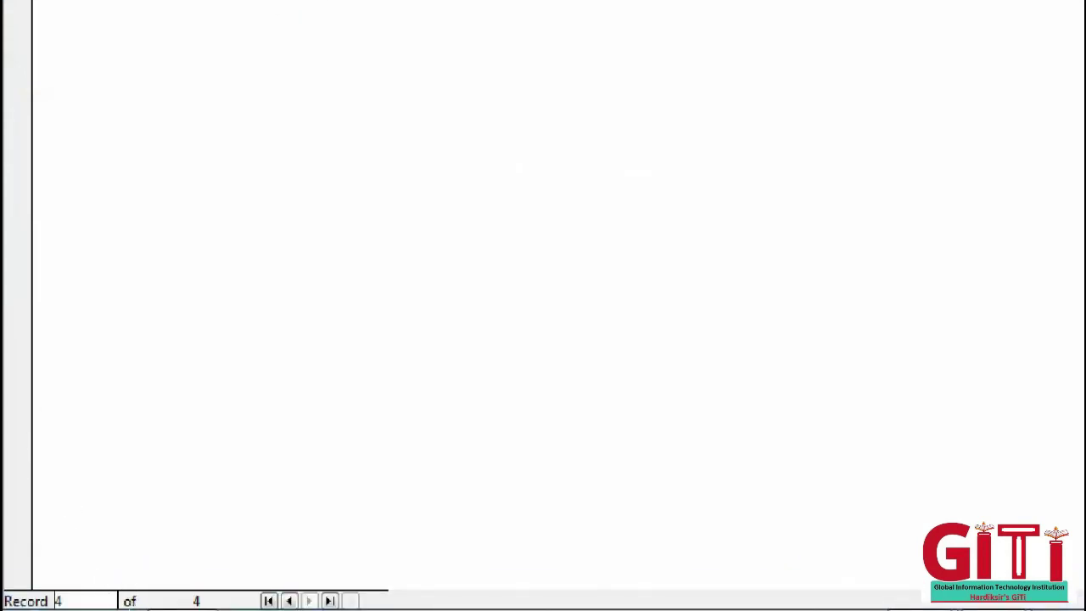
pyautogui.click(170, 595)
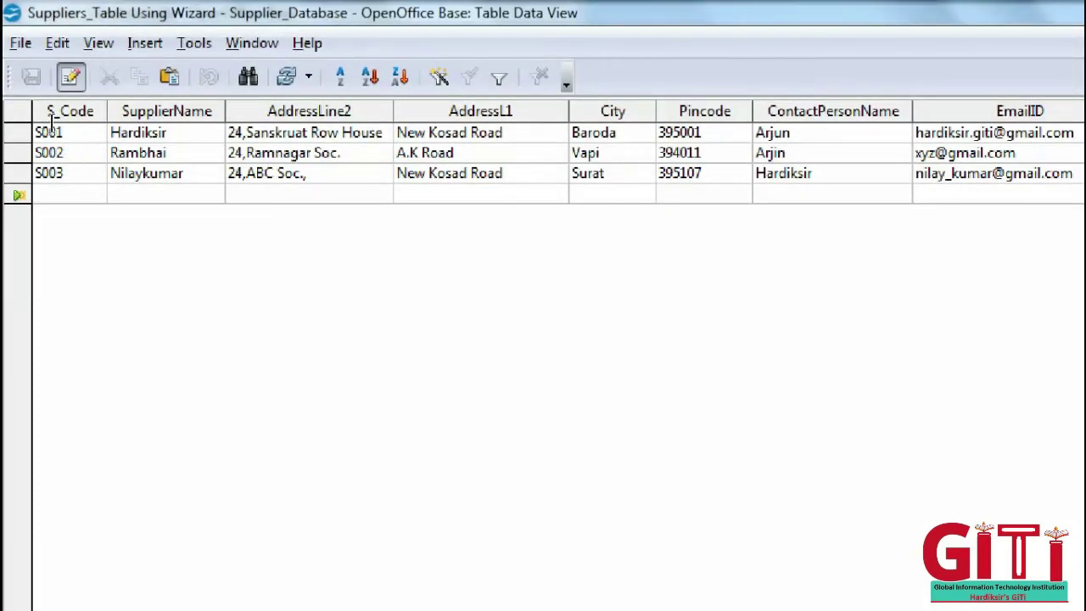
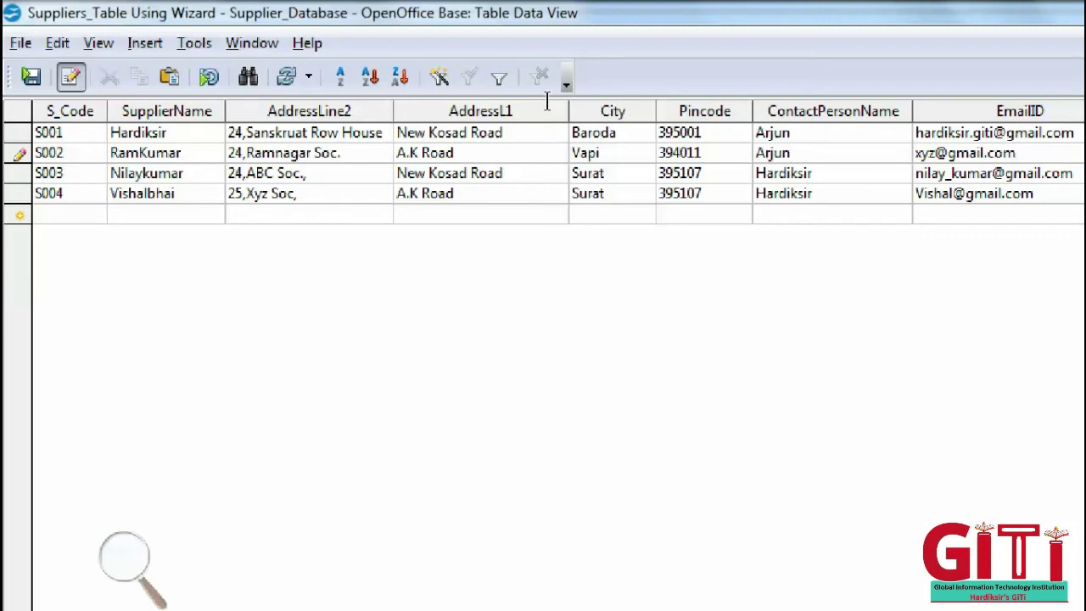
# - Save the pending S002 edit by leaving the row, then return to its AddressLine2 value
pyautogui.press('Down')
pyautogui.press('Down')
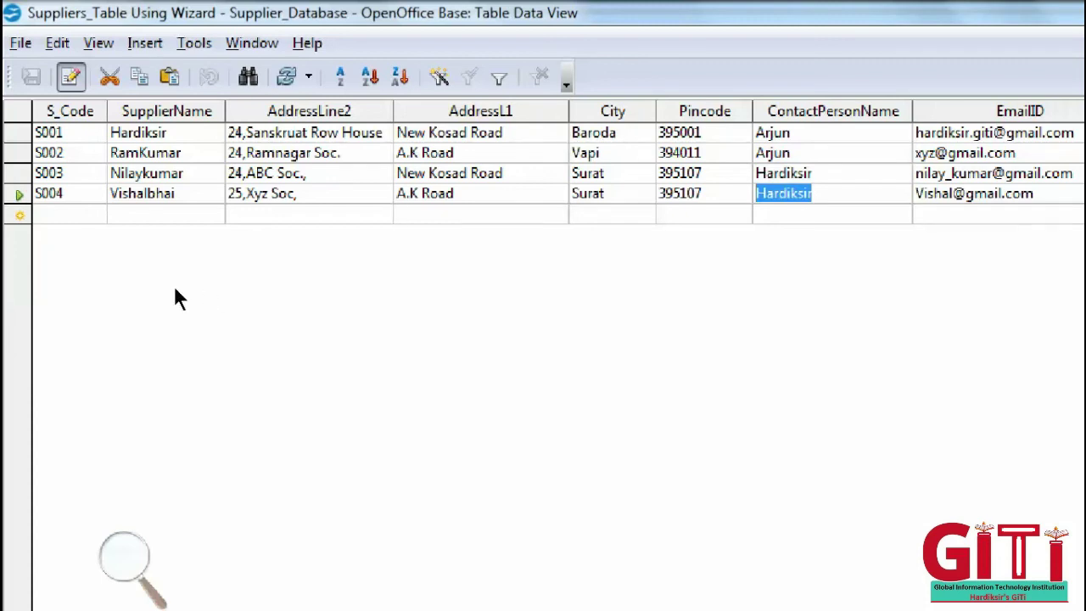
pyautogui.press('Up')
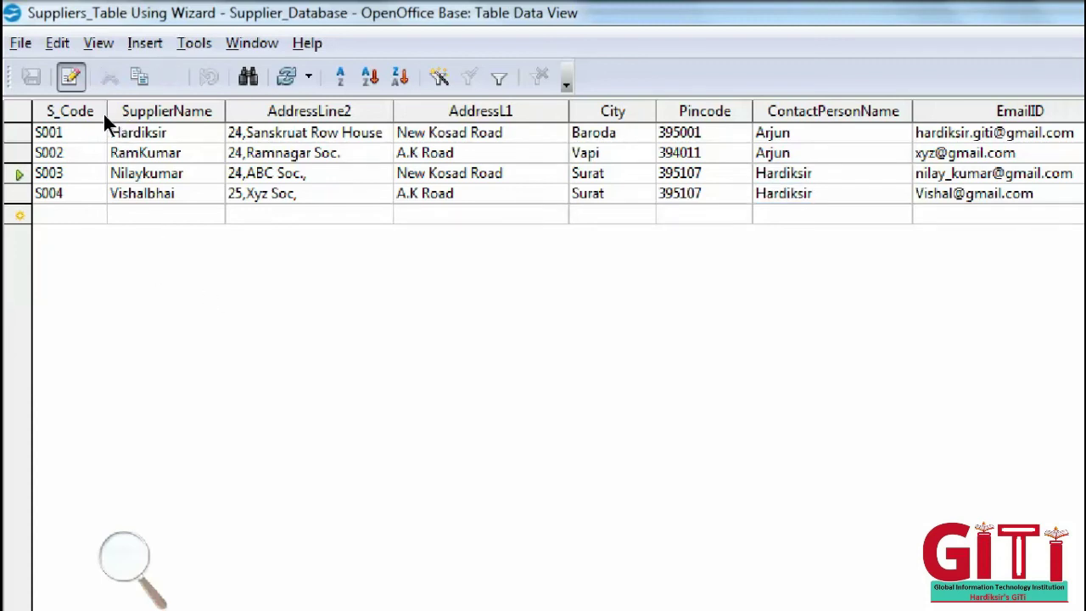
pyautogui.press('Left')
pyautogui.press('Left')
pyautogui.press('Left')
pyautogui.press('Left')
pyautogui.press('Left')
pyautogui.press('Up')
pyautogui.press('Right')
pyautogui.hotkey('shift', 'F10')
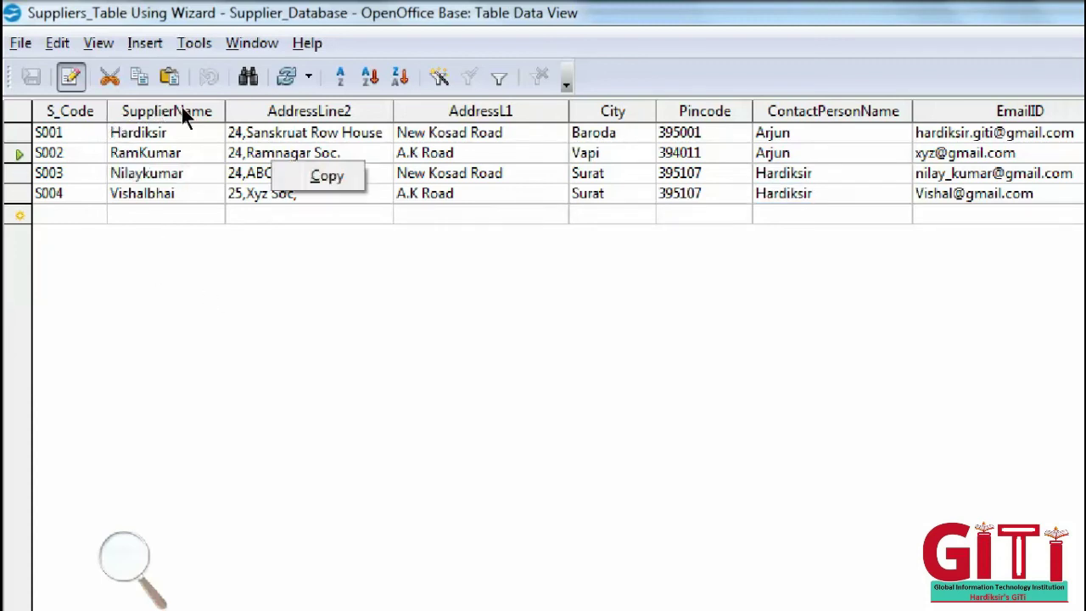
pyautogui.press('Escape')
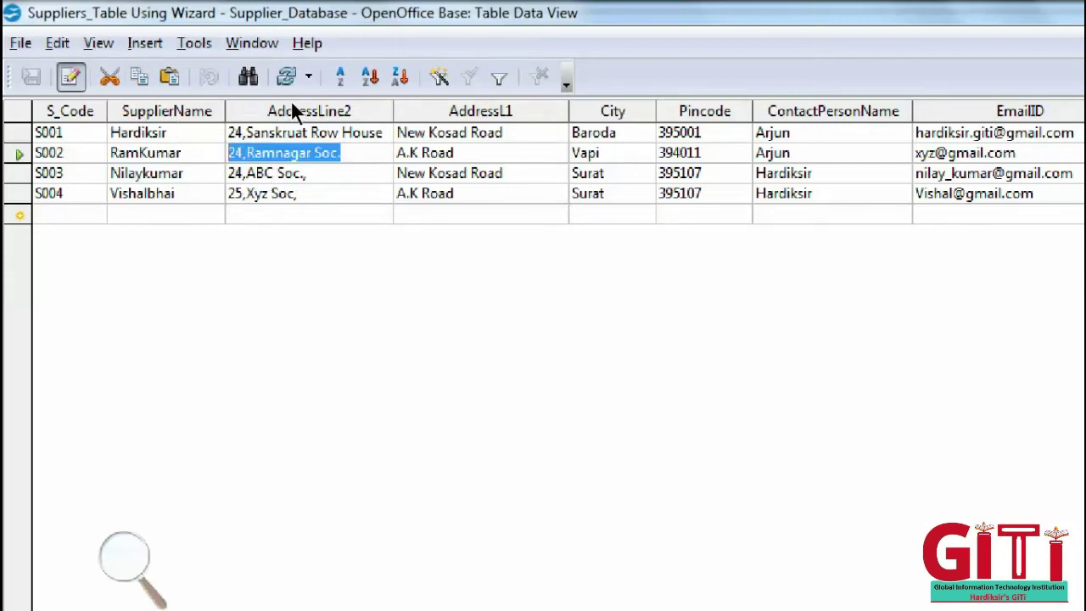
# - Select the S004 code value and toggle table data editing off and back on
pyautogui.press('Right')
pyautogui.press('Down')
pyautogui.press('Down')
pyautogui.press('Home')
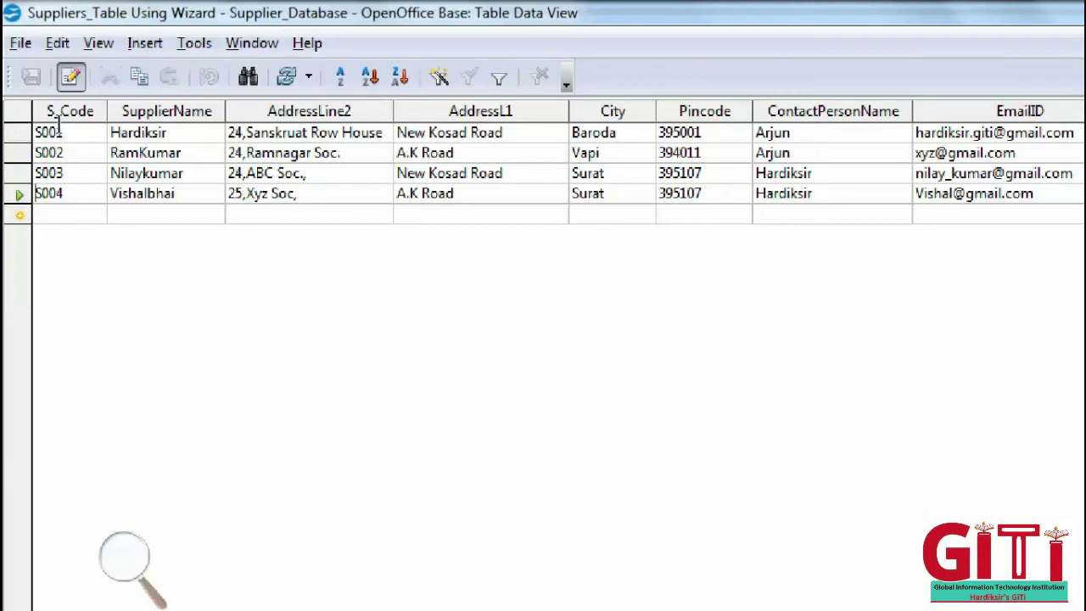
pyautogui.hotkey('shift', 'End')
pyautogui.click(69, 76)
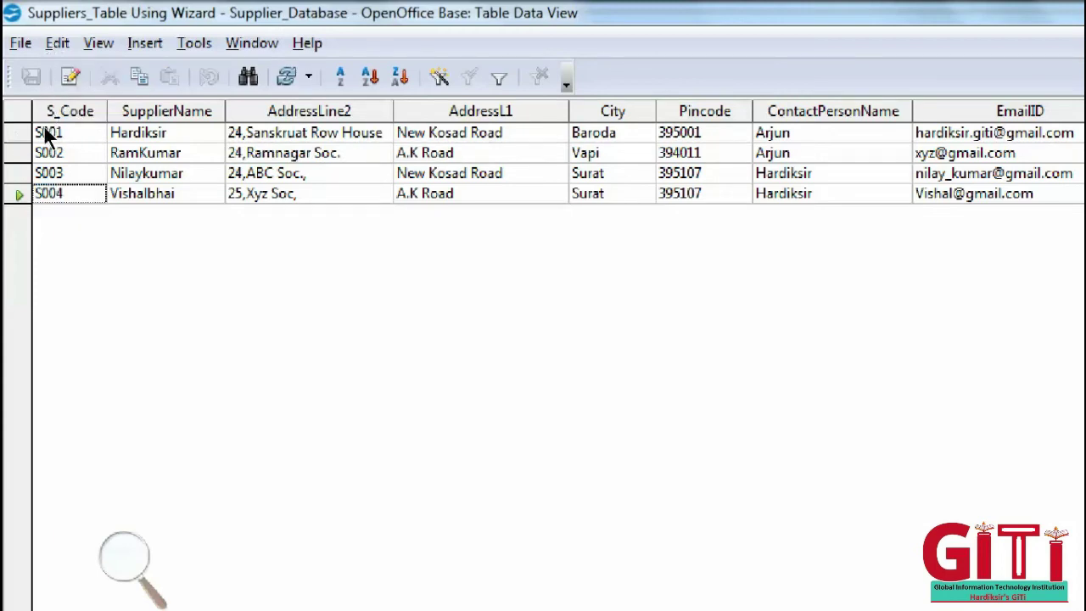
pyautogui.click(69, 76)
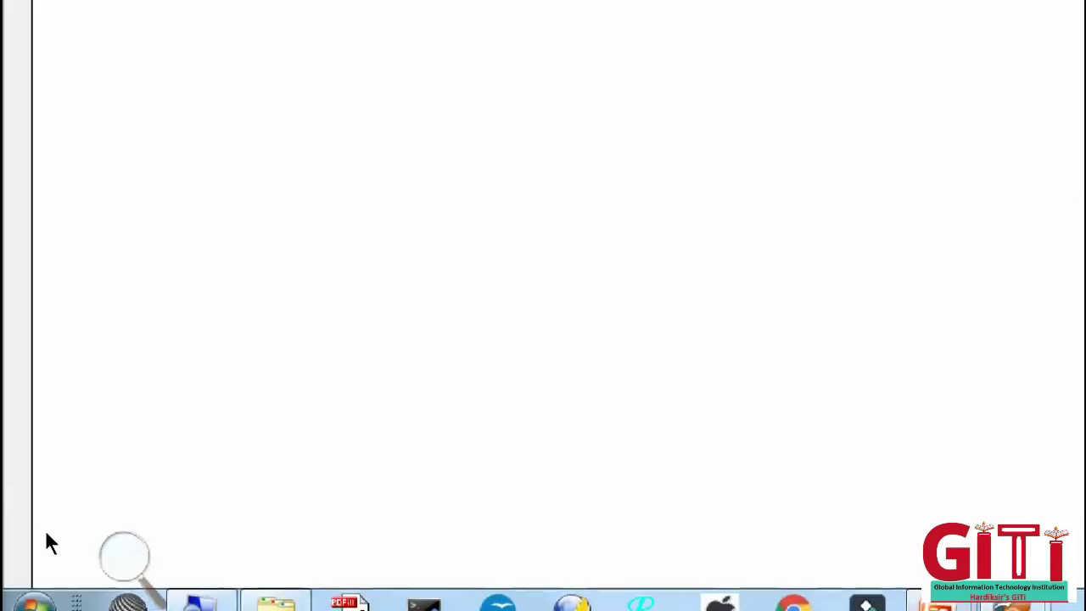
# - Reduce magnification and advance the running slide show to the Deleting Records slide
pyautogui.click(125, 555)
pyautogui.click(116, 571)
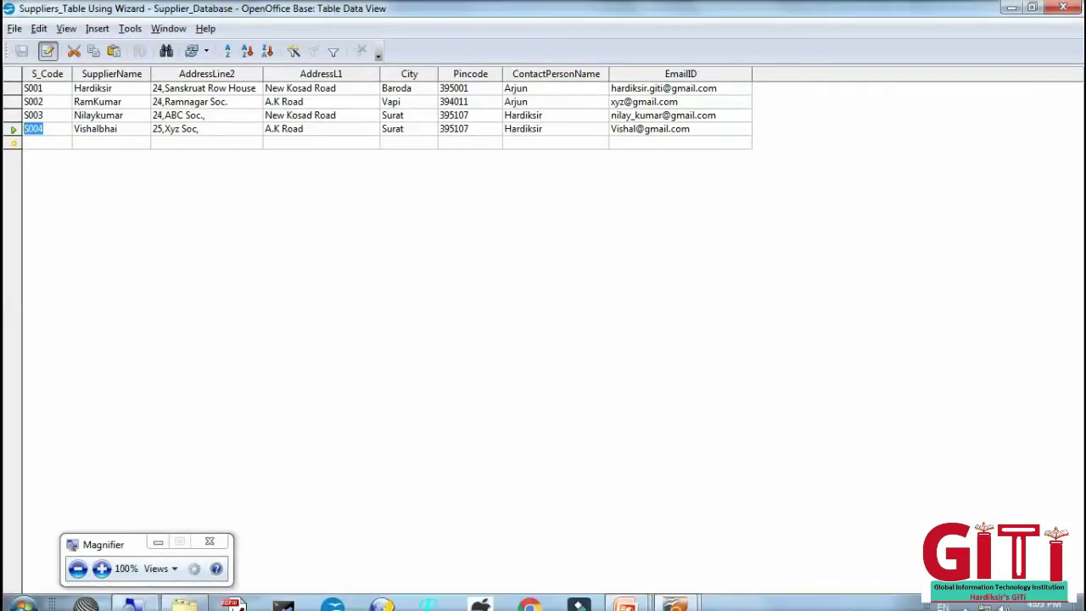
pyautogui.moveTo(636, 599)
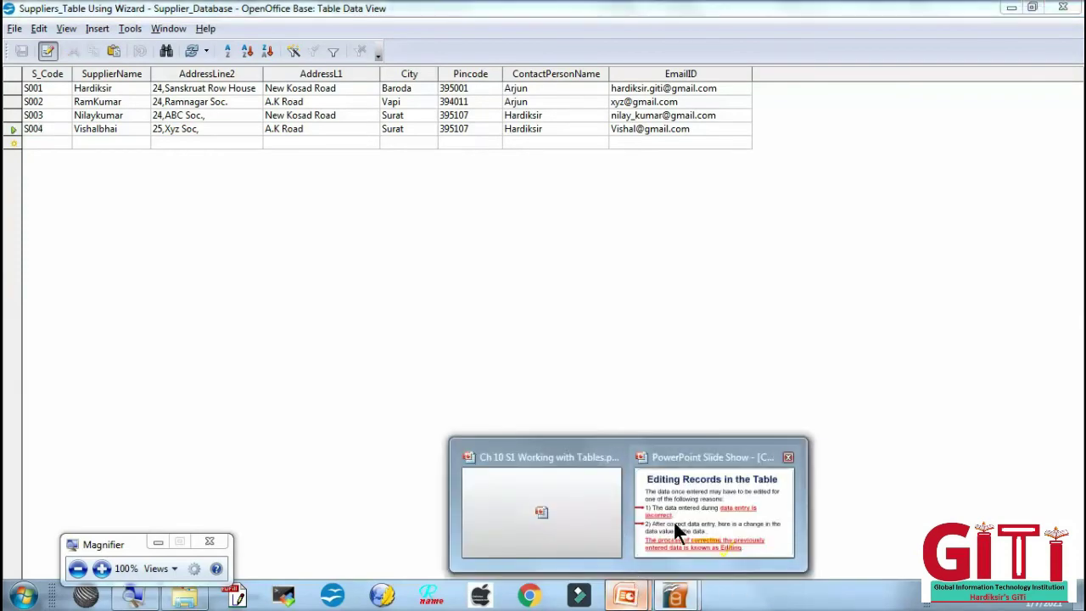
pyautogui.click(672, 519)
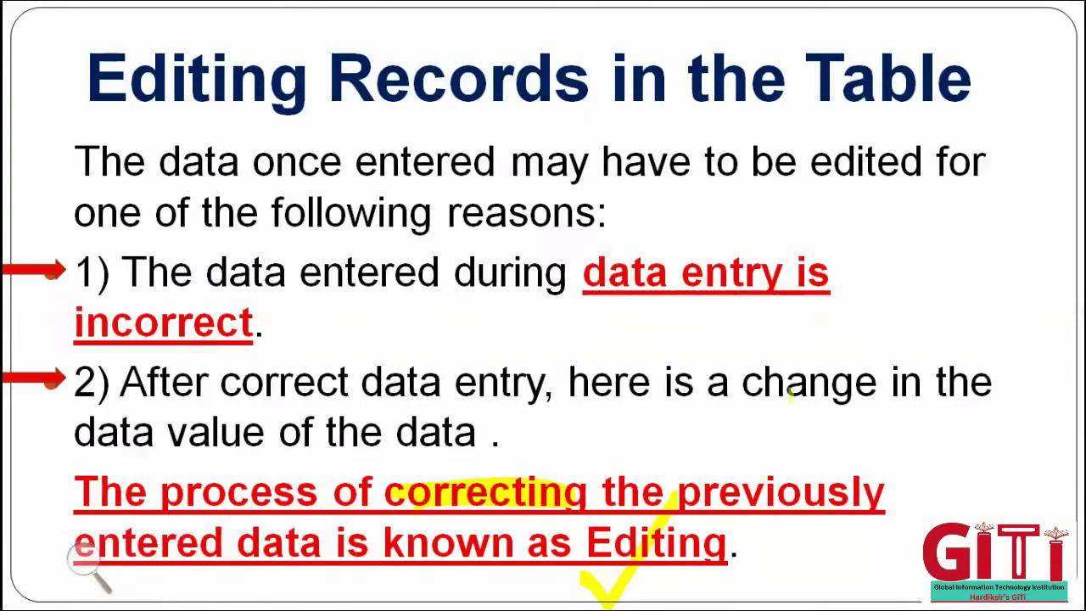
pyautogui.press('Right')
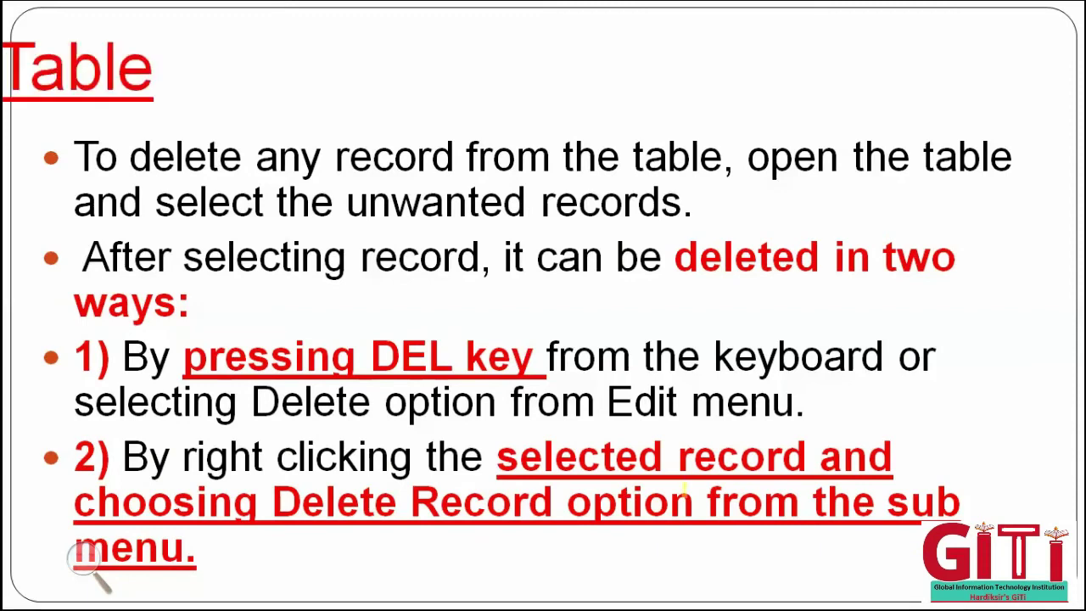
# - Highlight 'DEL key' and 'Delete Record' in yellow, revealing arrows at both deletion methods
pyautogui.click(85, 558)
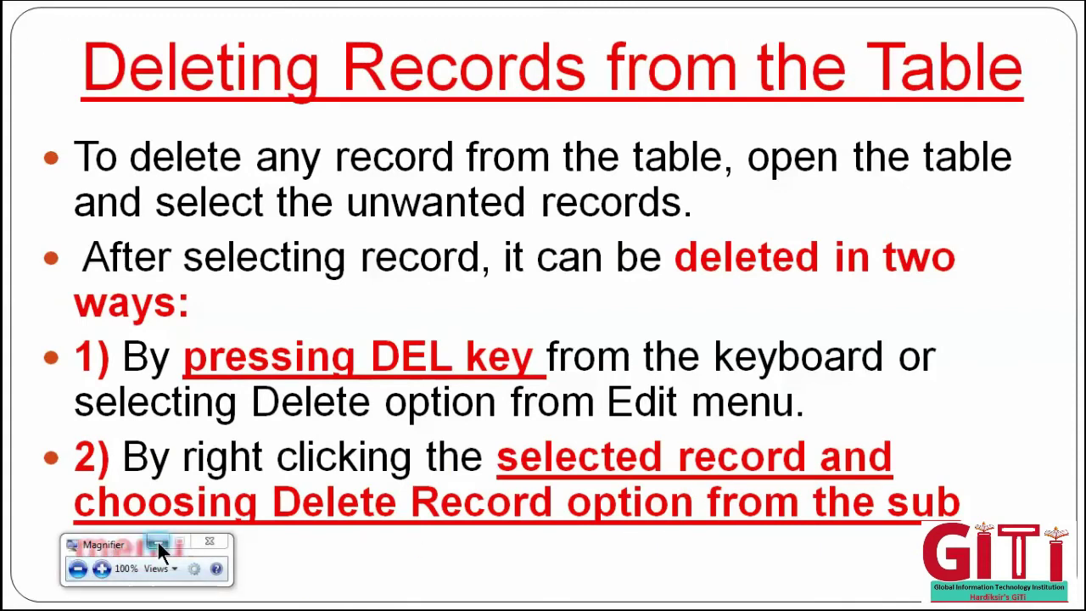
pyautogui.click(209, 540)
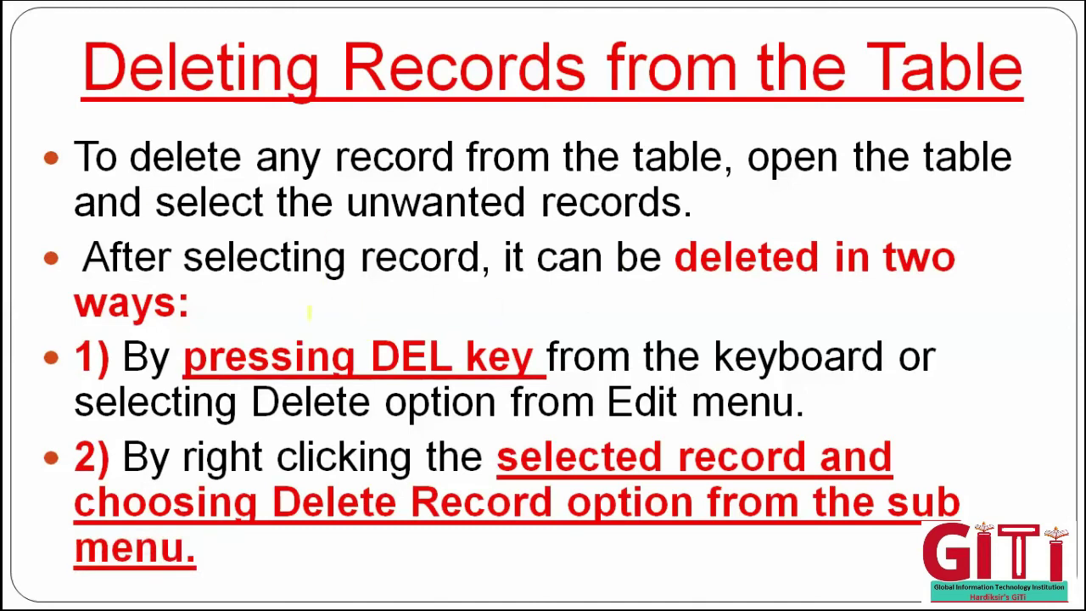
pyautogui.moveTo(316, 307)
pyautogui.mouseDown()
pyautogui.moveTo(373, 327)
pyautogui.moveTo(381, 343)
pyautogui.moveTo(434, 339)
pyautogui.moveTo(382, 373)
pyautogui.mouseUp()
pyautogui.press('Right')
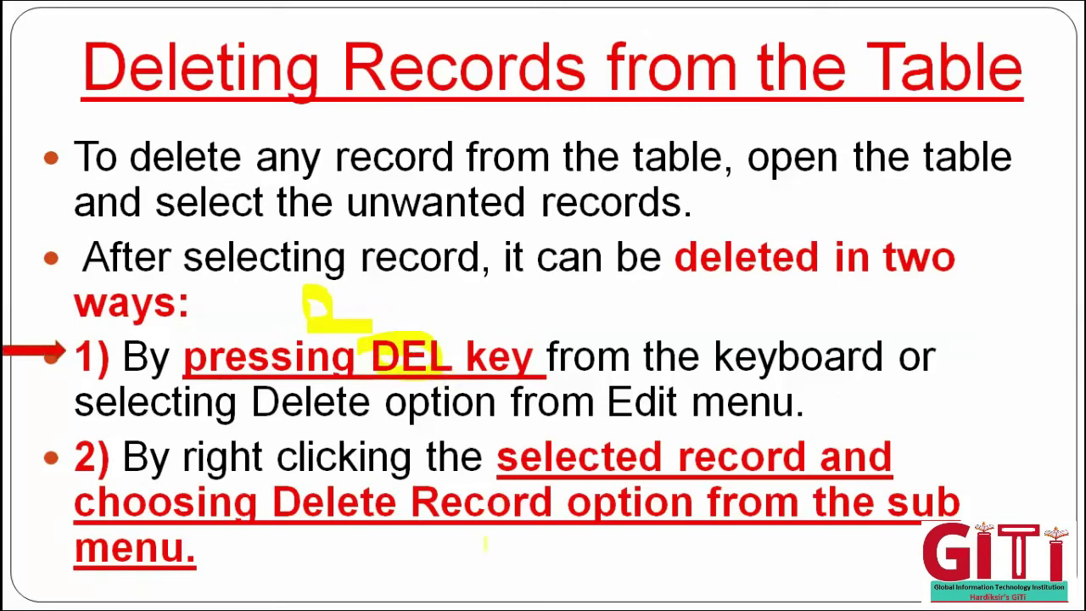
pyautogui.press('Right')
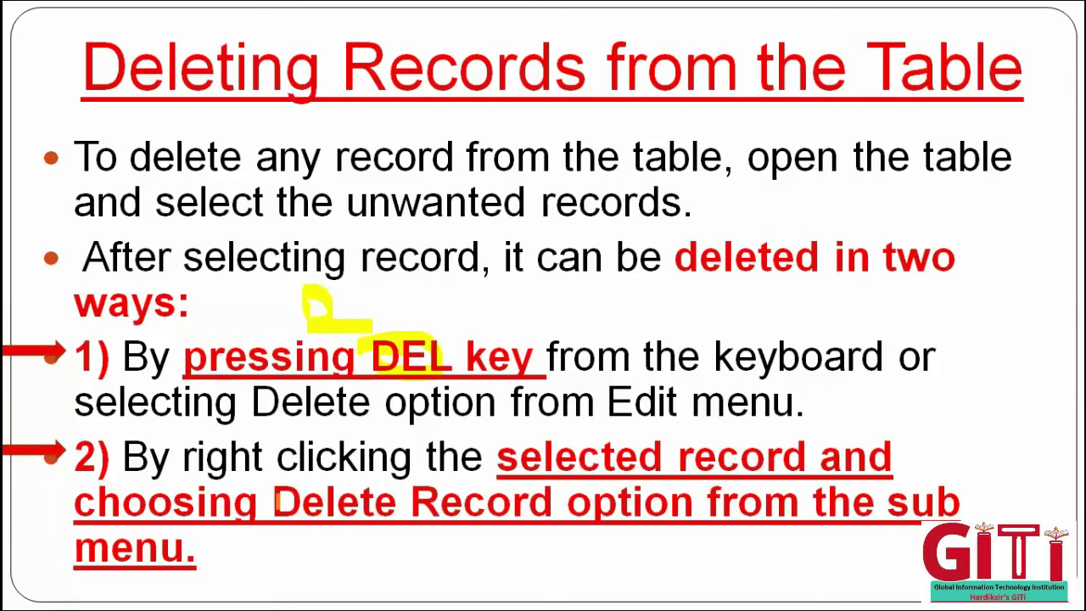
pyautogui.moveTo(278, 500); pyautogui.dragTo(526, 502)
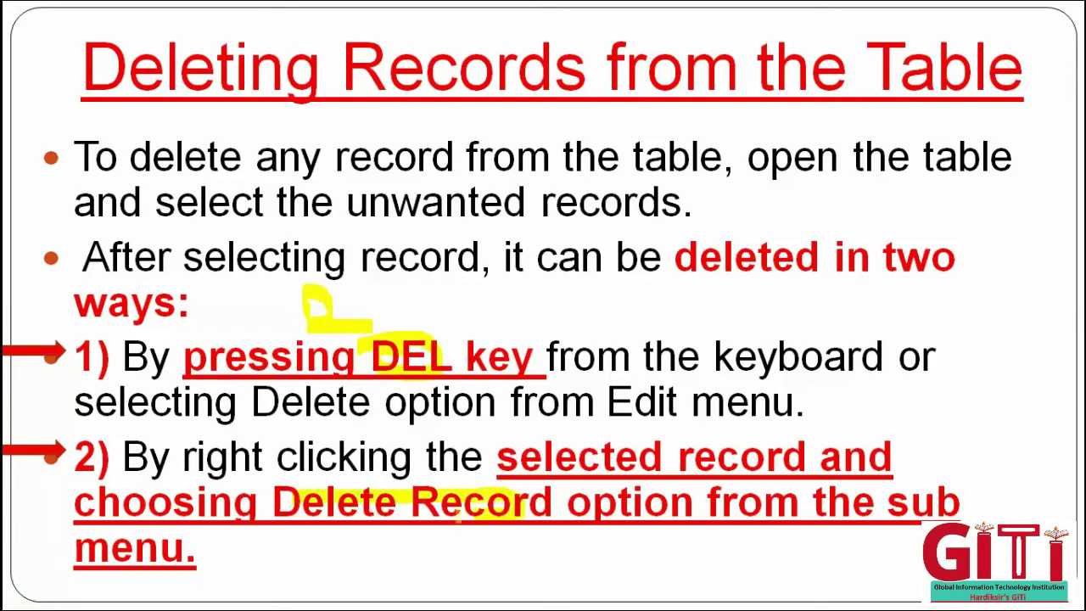
pyautogui.moveTo(458, 513); pyautogui.dragTo(307, 509)
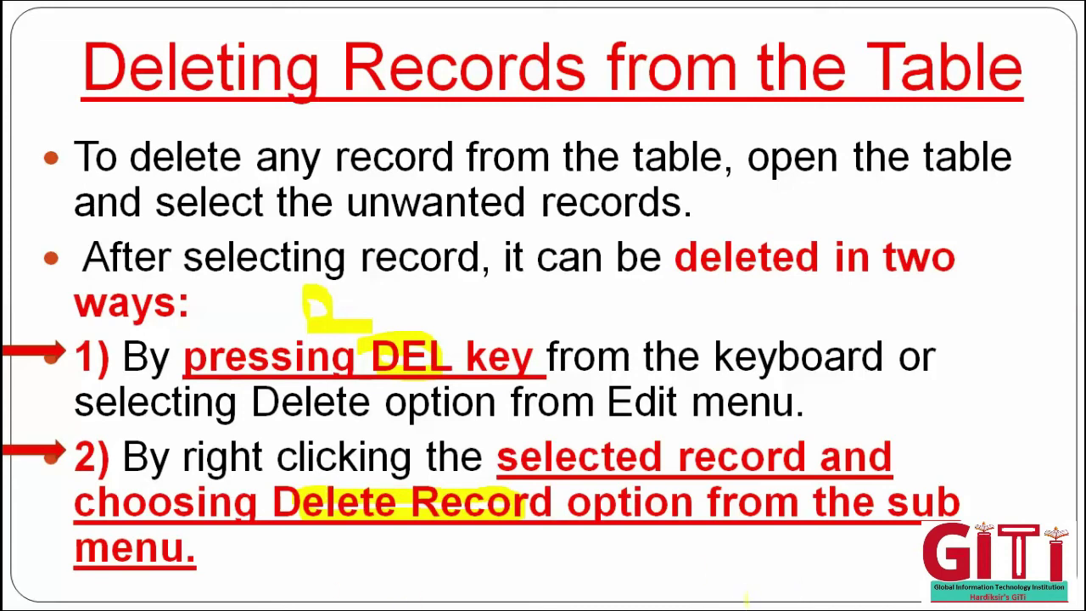
pyautogui.press('super')
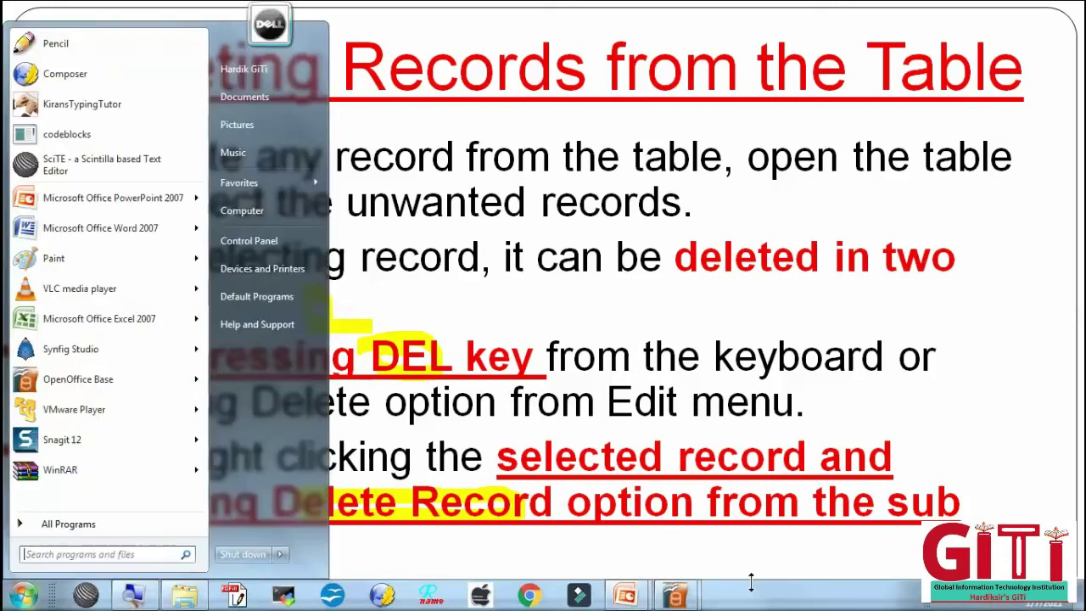
# - Return to the Suppliers_Table data view and set the screen magnifier to 150%
pyautogui.click(676, 596)
pyautogui.click(705, 528)
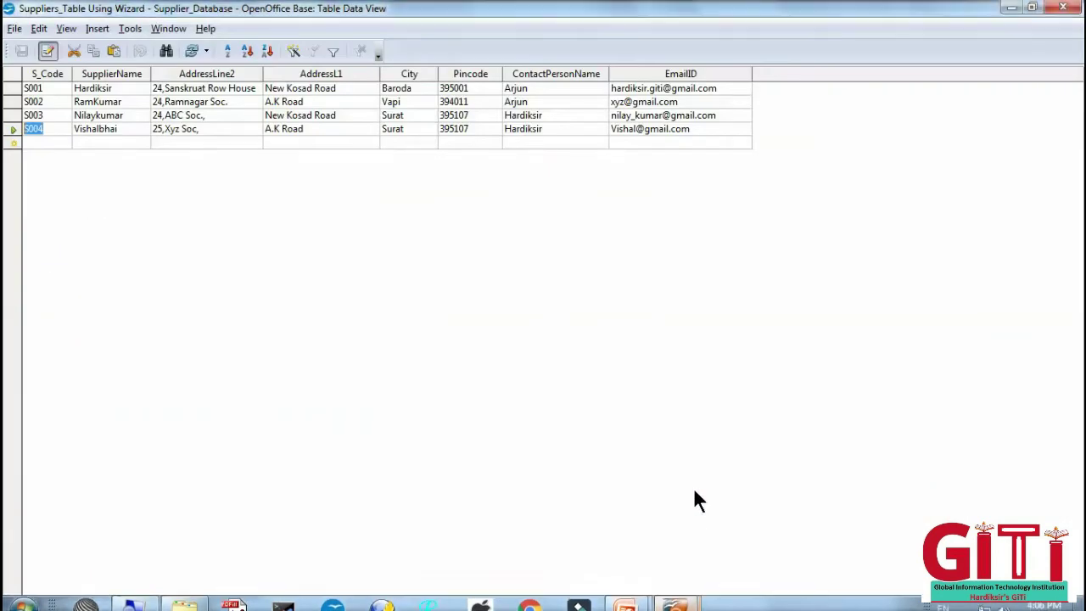
pyautogui.moveTo(280, 604)
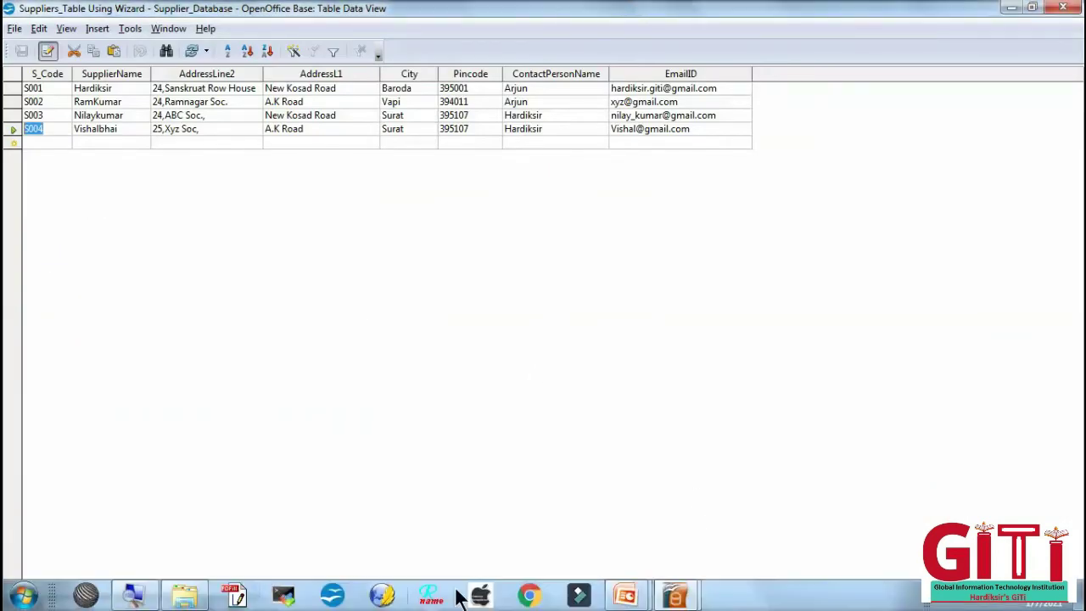
pyautogui.click(131, 599)
pyautogui.click(101, 569)
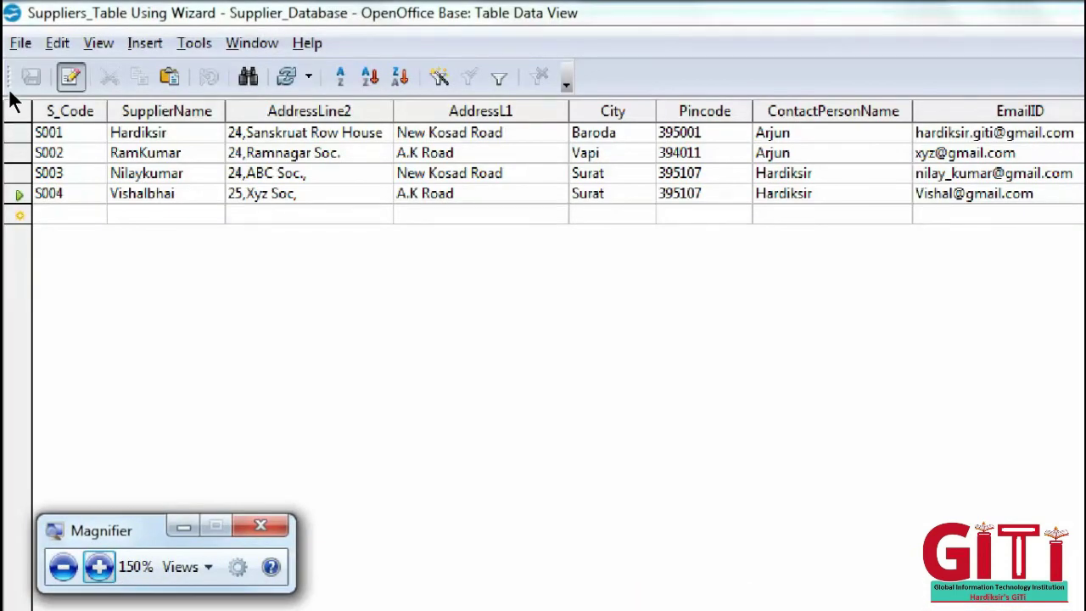
# - Select the whole S001 record, delete it and confirm the deletion
pyautogui.click(13, 101)
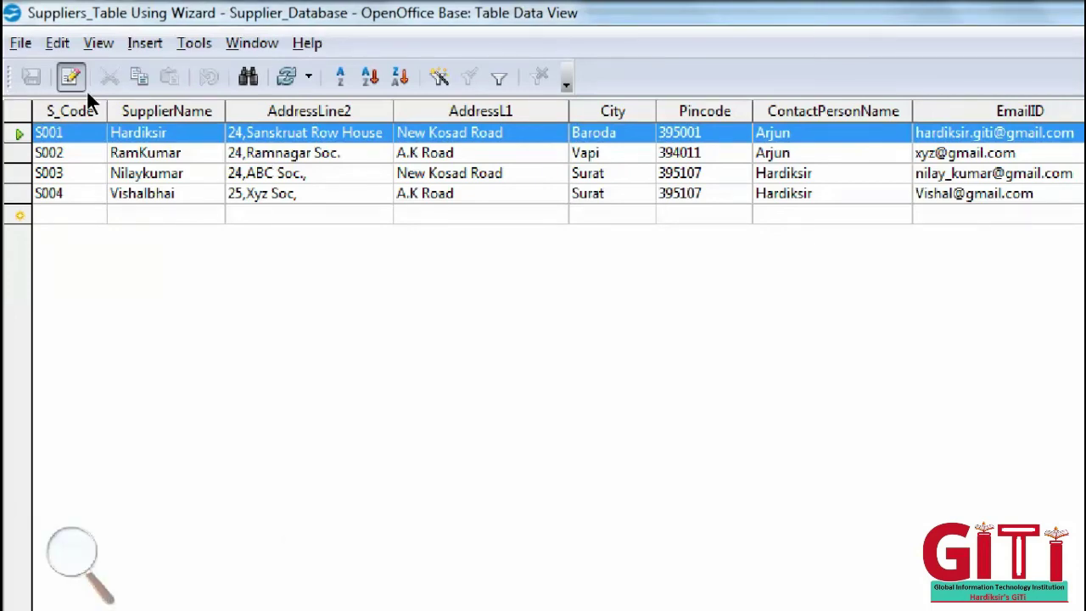
pyautogui.press('Delete')
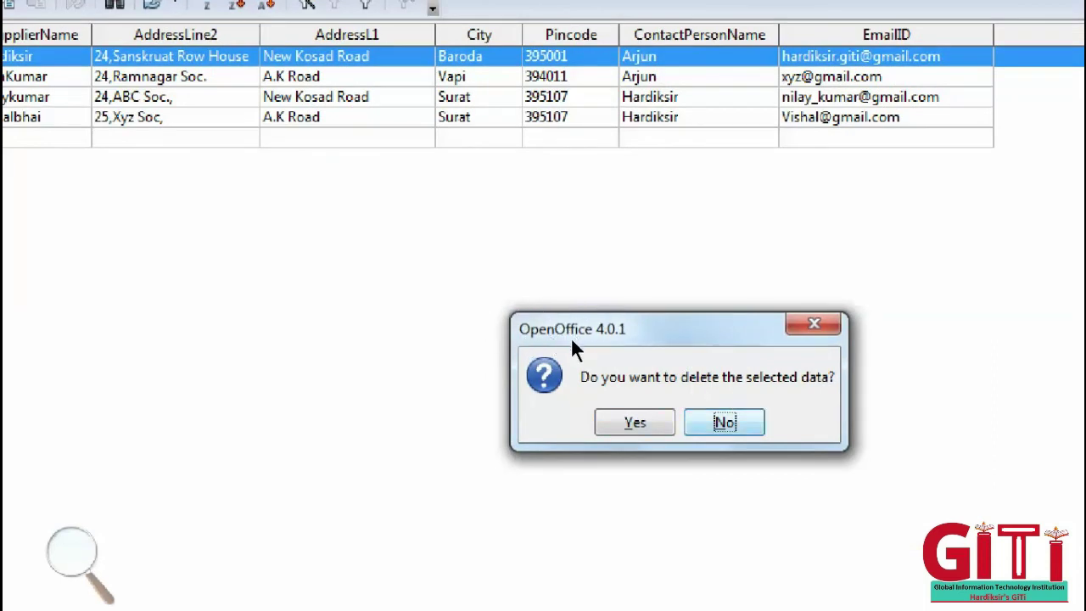
pyautogui.press('Tab')
pyautogui.press('Return')
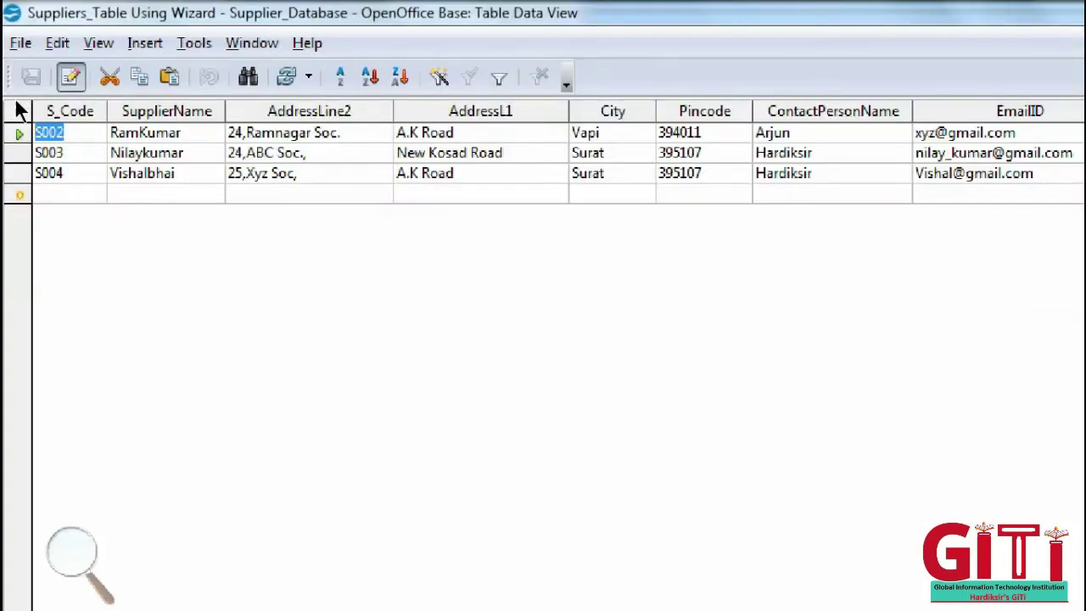
# - Delete the S003 row via the row menu's Delete Rows, confirming Yes
pyautogui.click(17, 152)
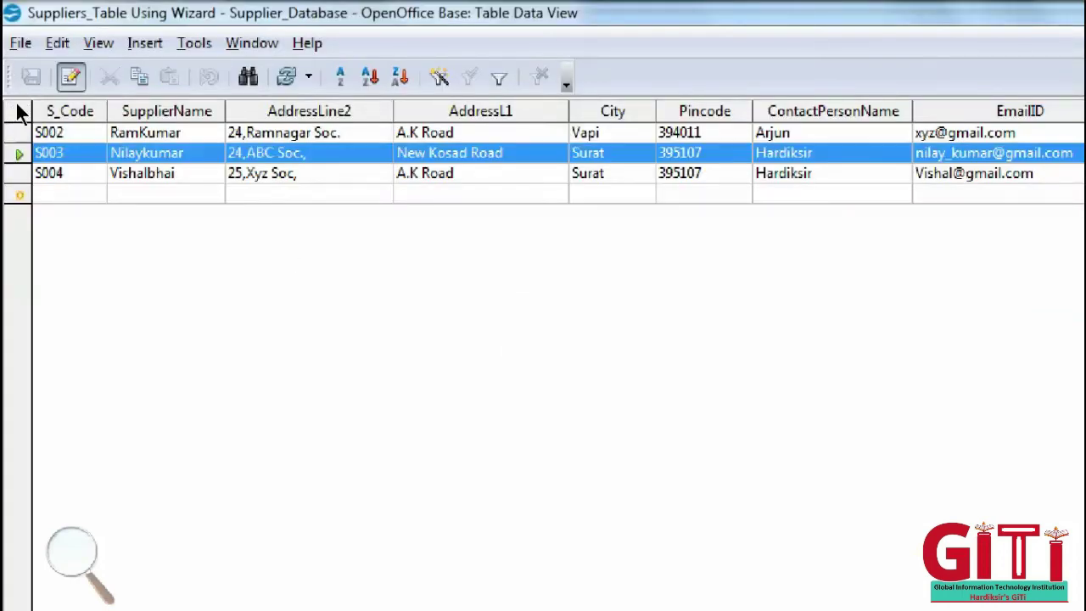
pyautogui.rightClick(19, 154)
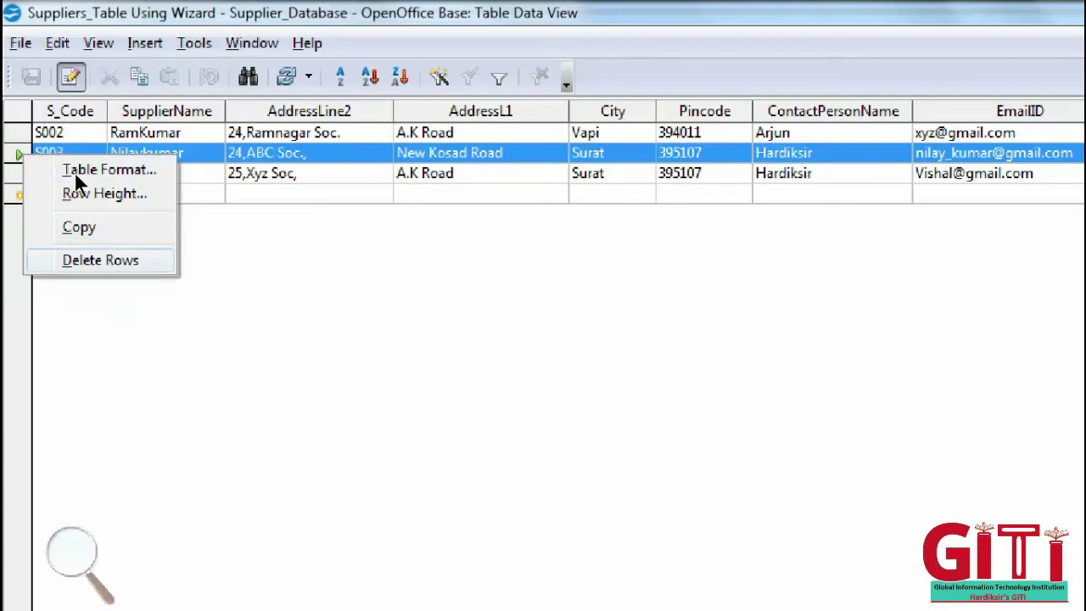
pyautogui.press('Return')
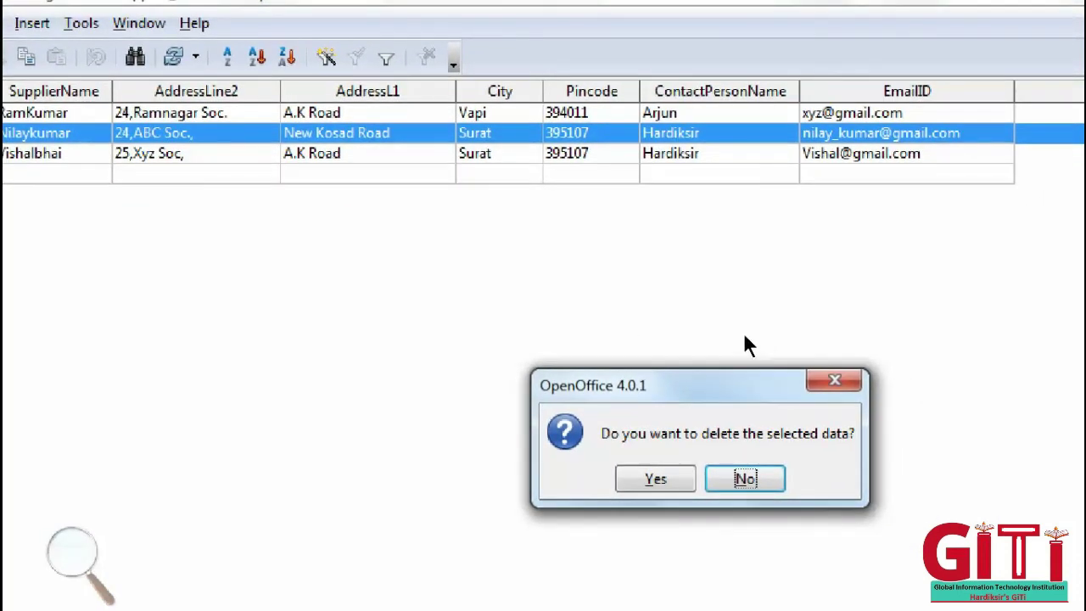
pyautogui.press('Tab')
pyautogui.press('Return')
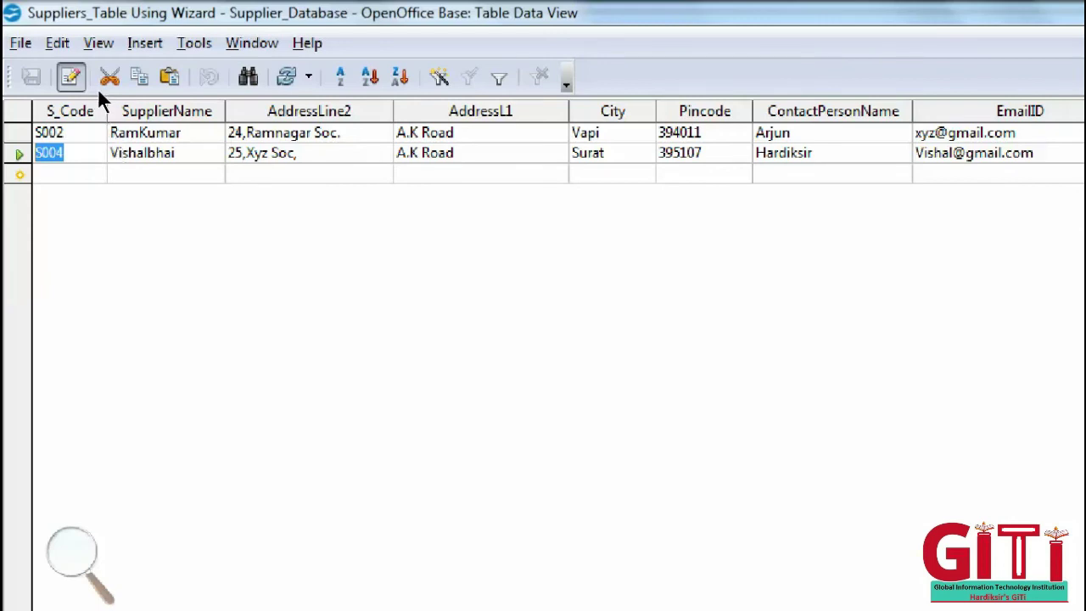
pyautogui.press('Up')
pyautogui.press('Tab')
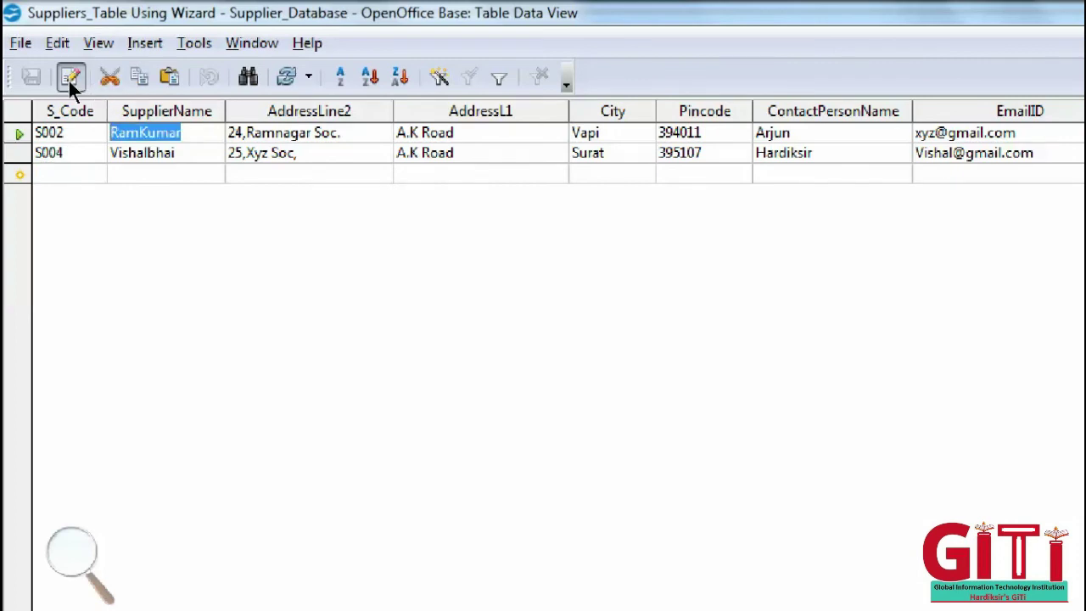
# - Overwrite S002's SupplierName with the new supplier name and save the row
pyautogui.write('Aj')
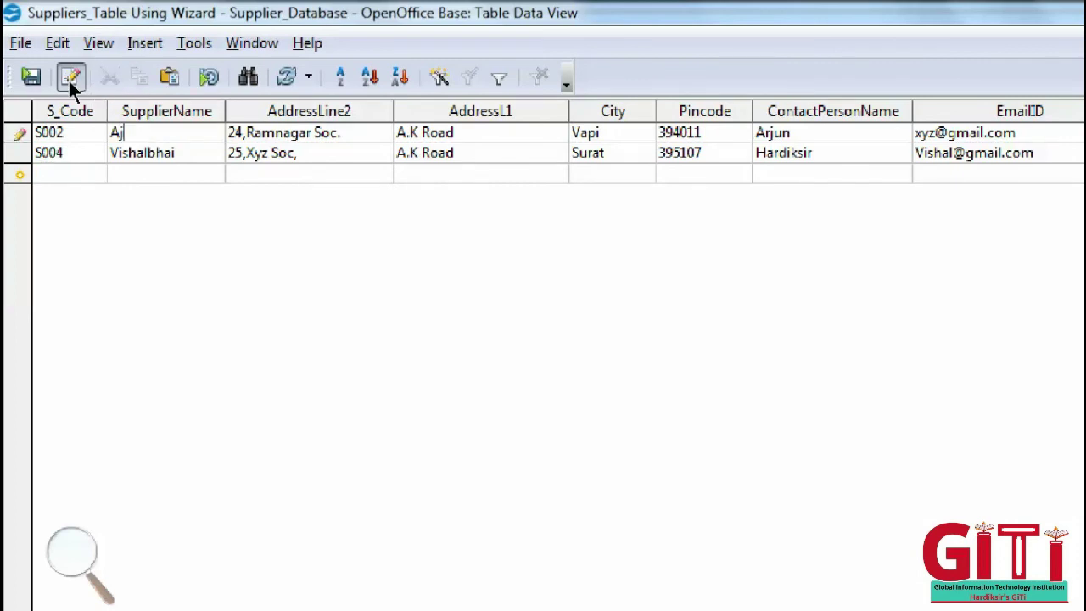
pyautogui.write('unbhai')
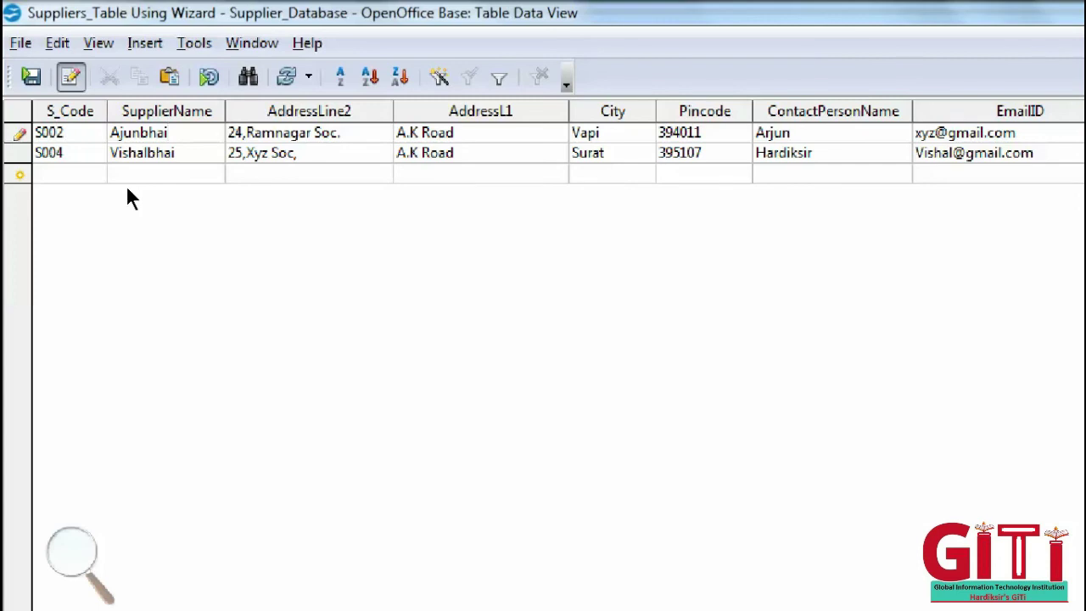
pyautogui.click(19, 153)
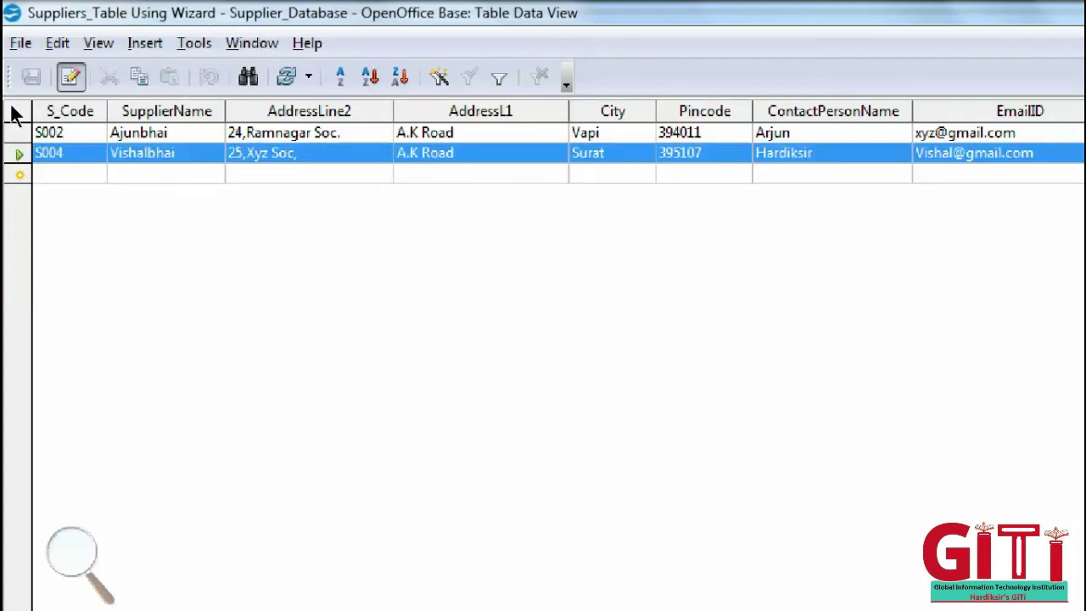
pyautogui.press('Up')
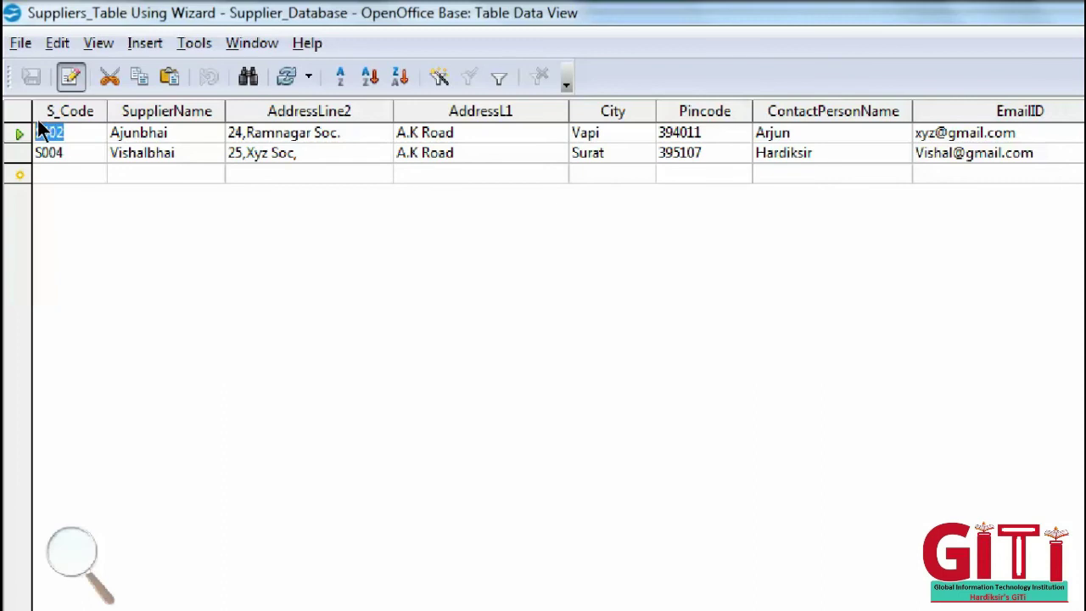
pyautogui.write('S001')
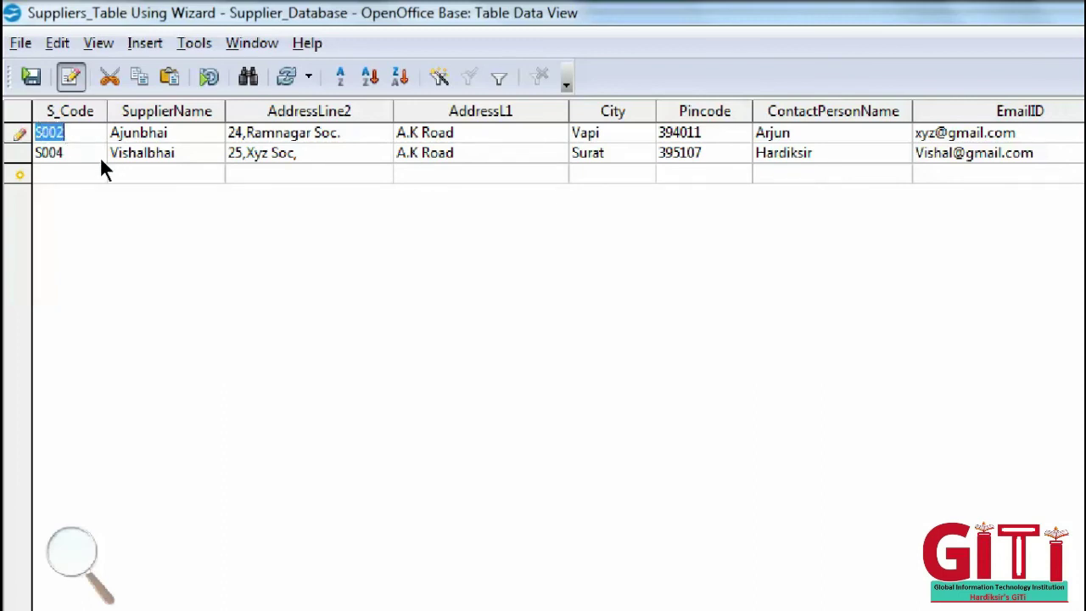
pyautogui.press('Down')
pyautogui.press('Down')
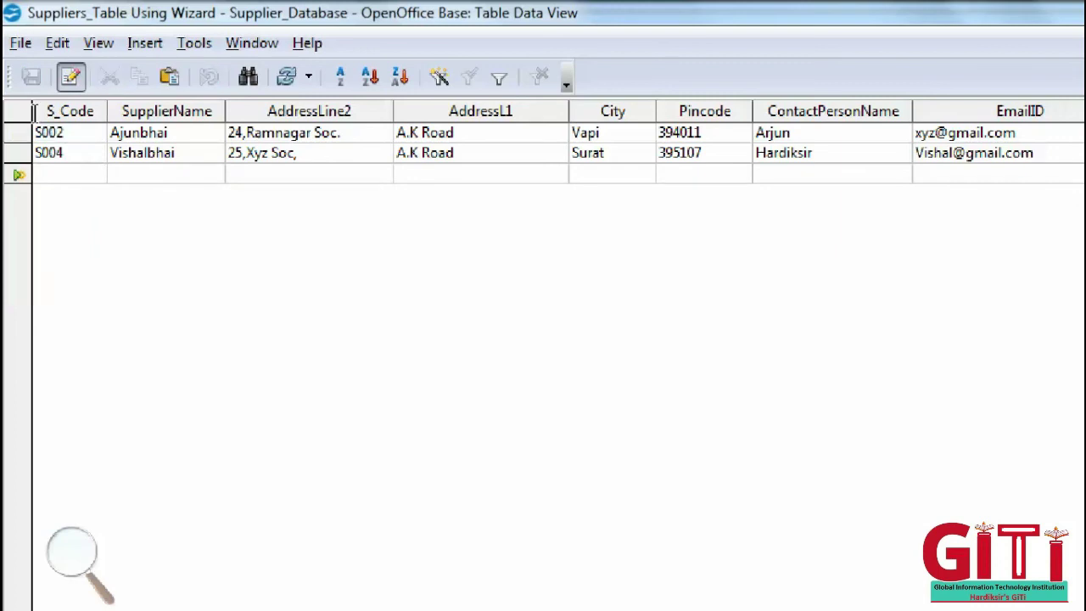
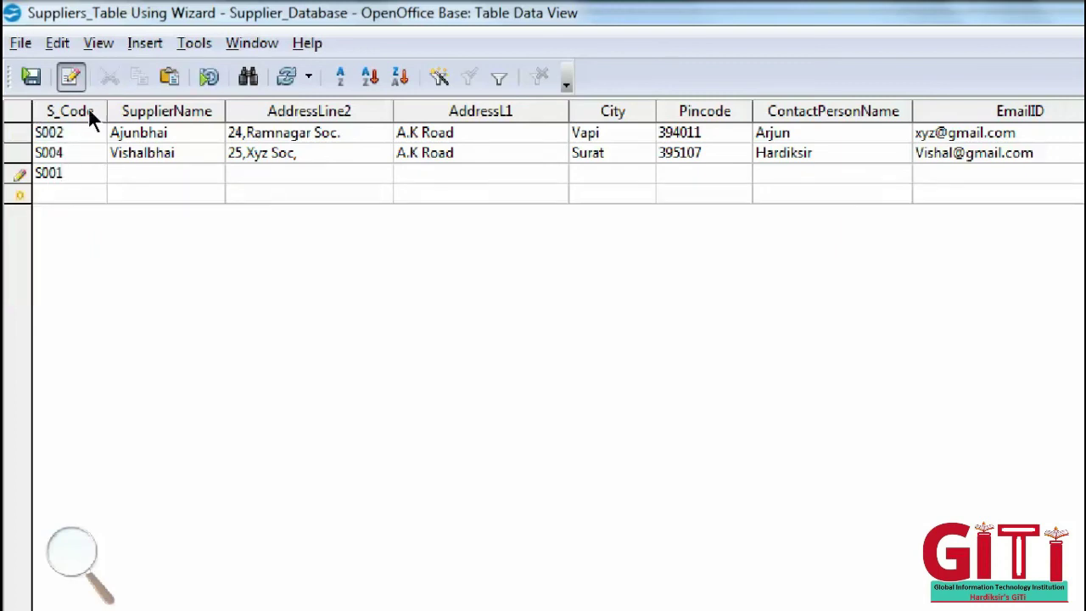
# - Start new record S001 with the supplier's name, both address lines and city Baroda
pyautogui.press('Tab')
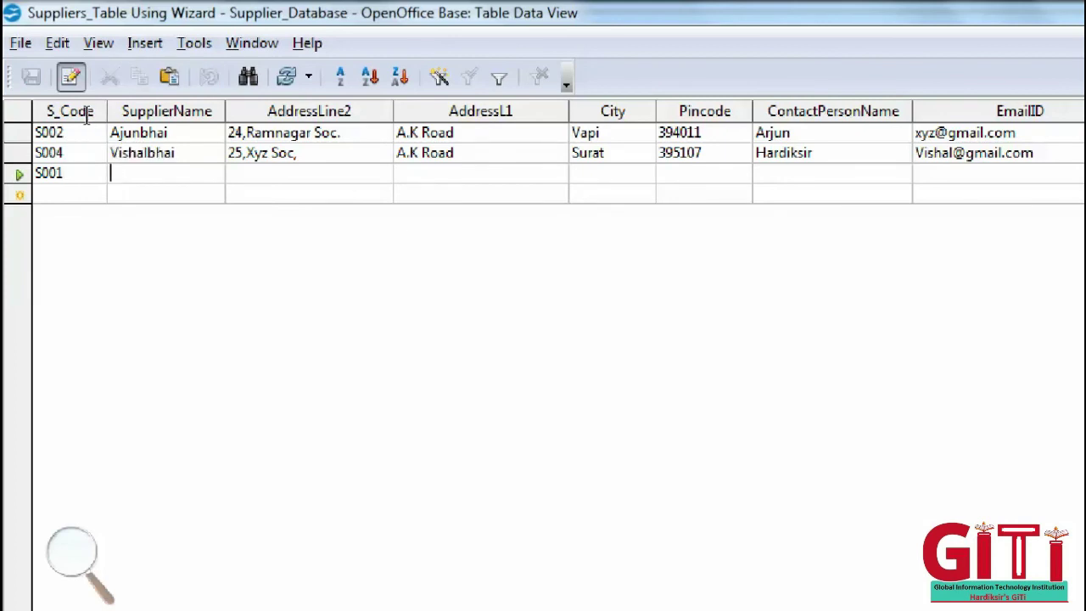
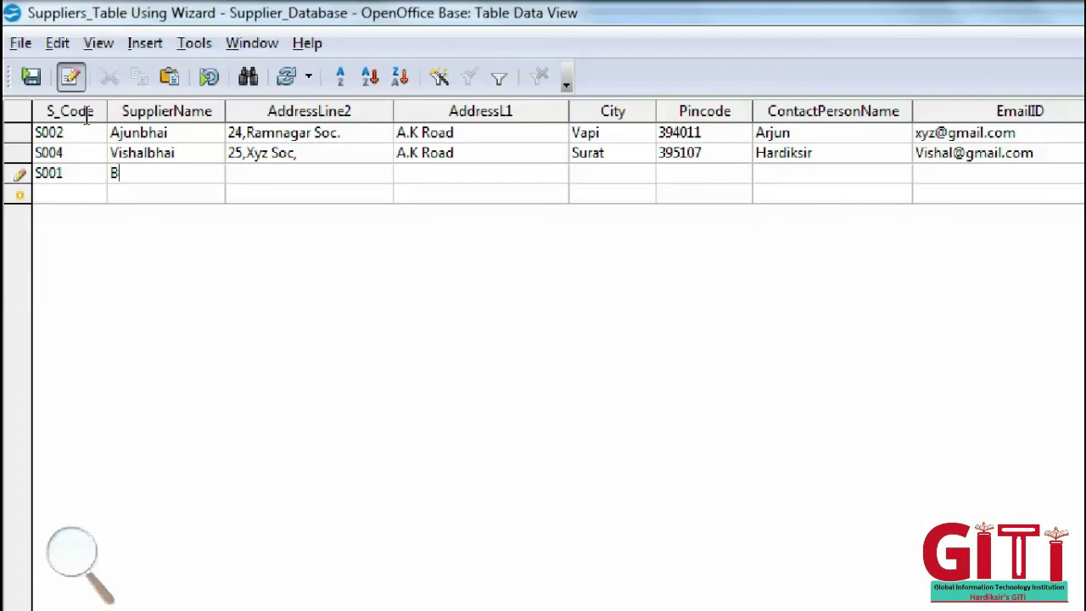
pyautogui.press('Tab')
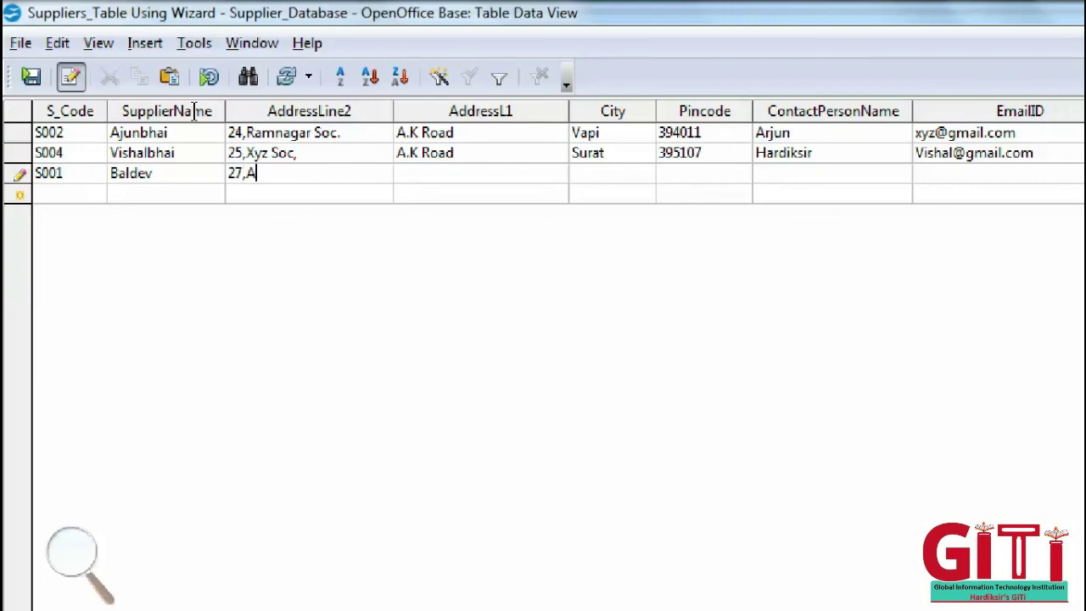
pyautogui.press('Tab')
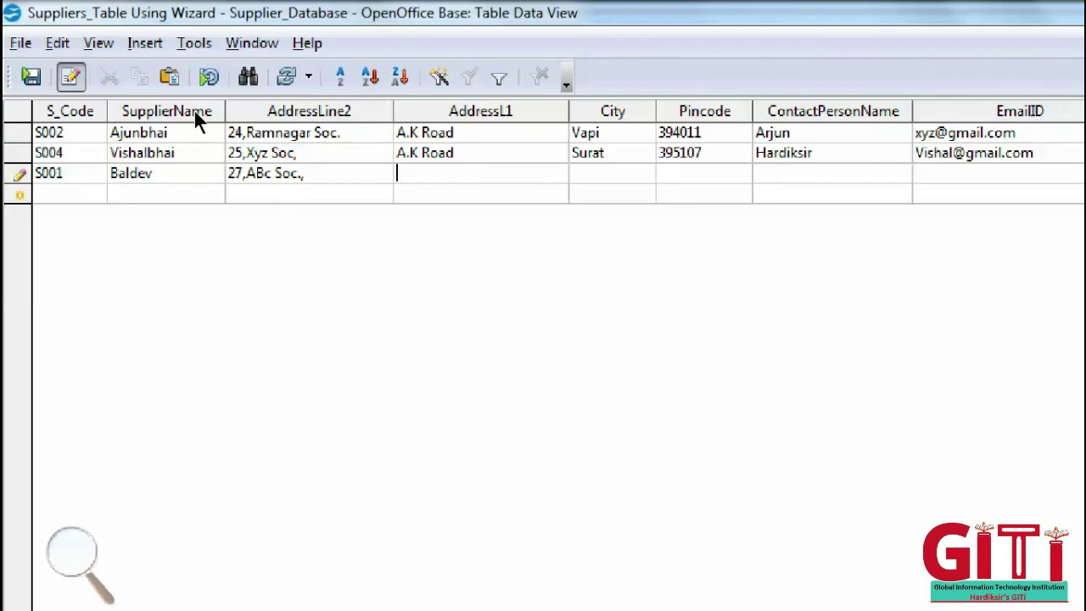
pyautogui.press('Tab')
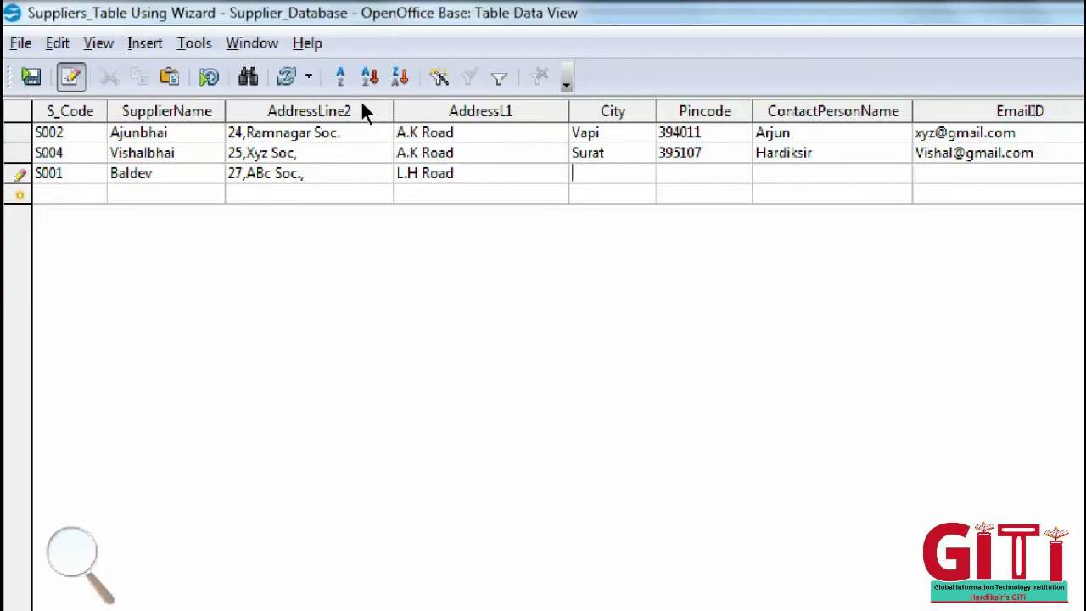
pyautogui.press('Tab')
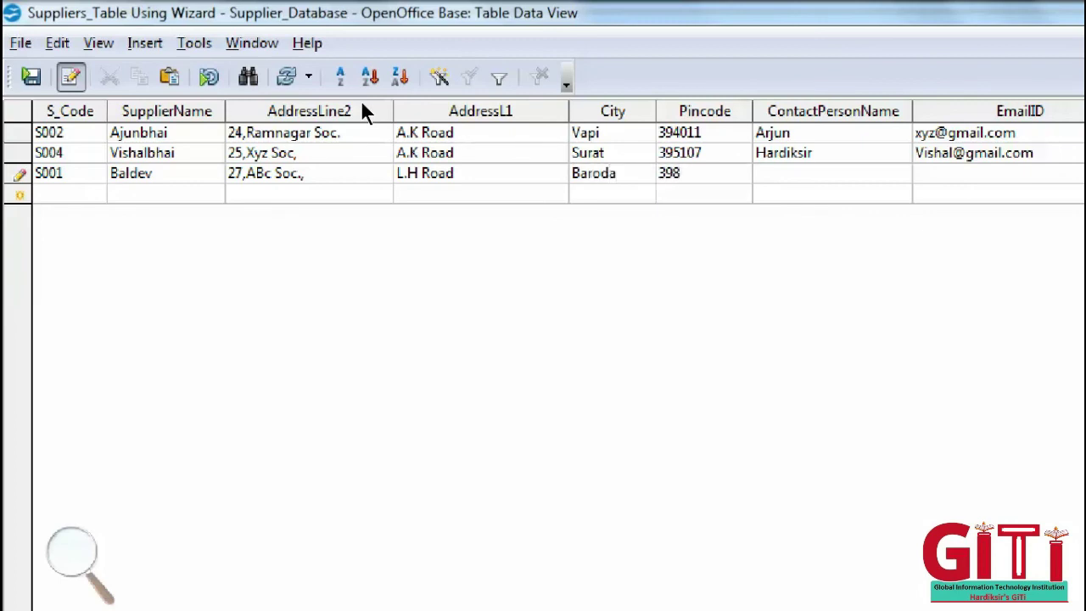
# - Fill in the pincode, contact person name and e-mail ID, then minimize the Base window
pyautogui.press('Tab')
pyautogui.press('Tab')
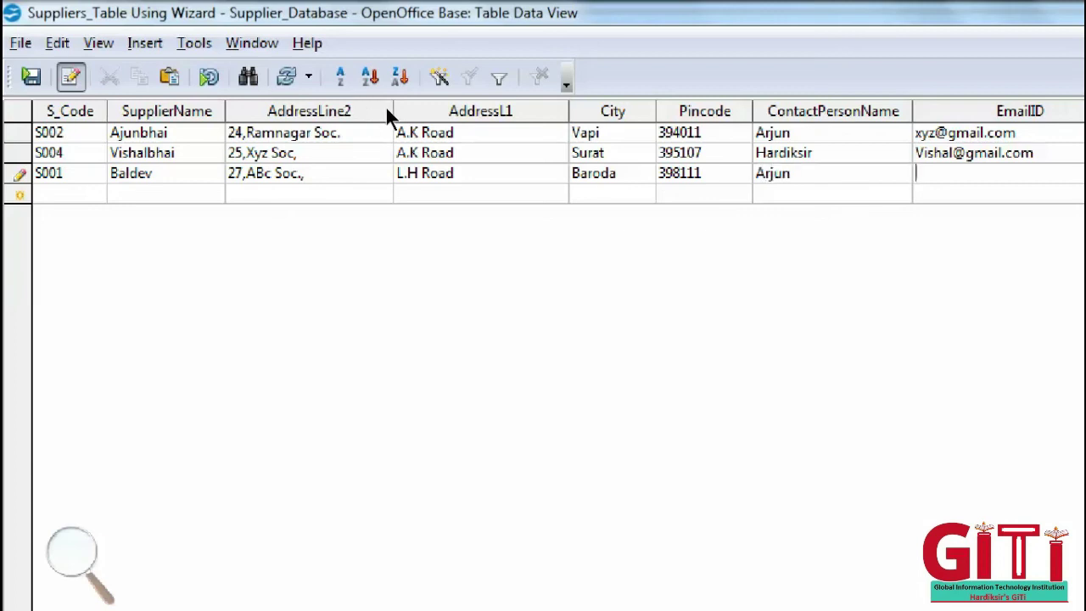
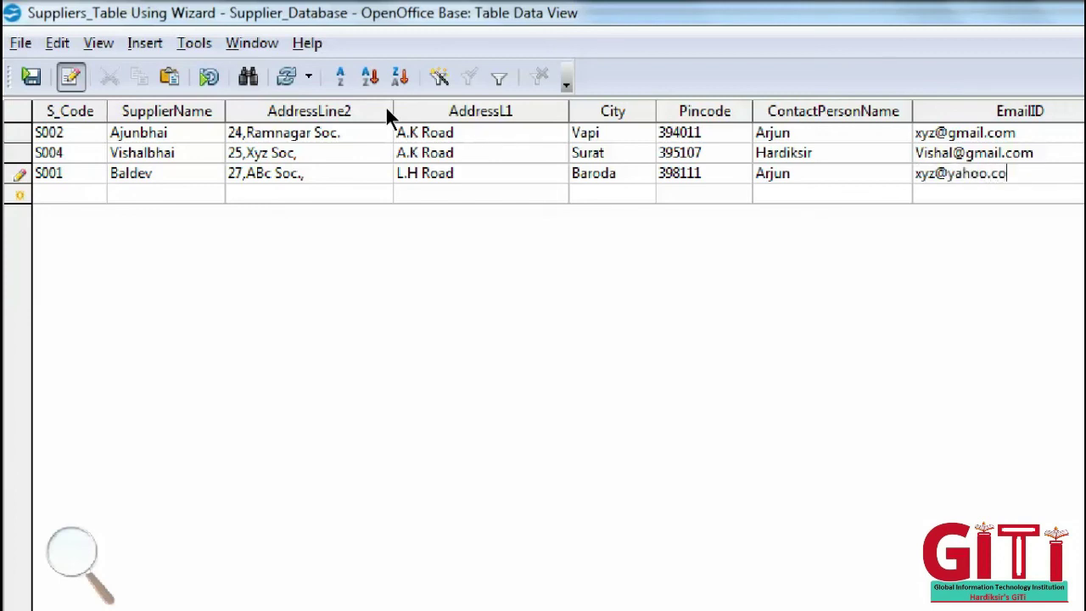
pyautogui.press('BackSpace')
pyautogui.press('super+plus')
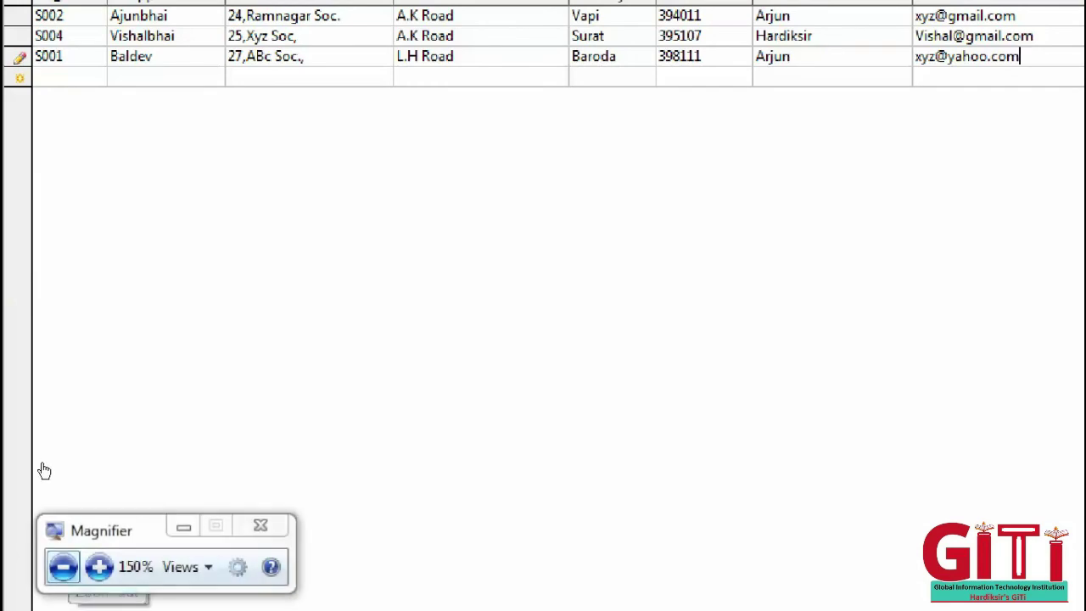
pyautogui.press('super+minus')
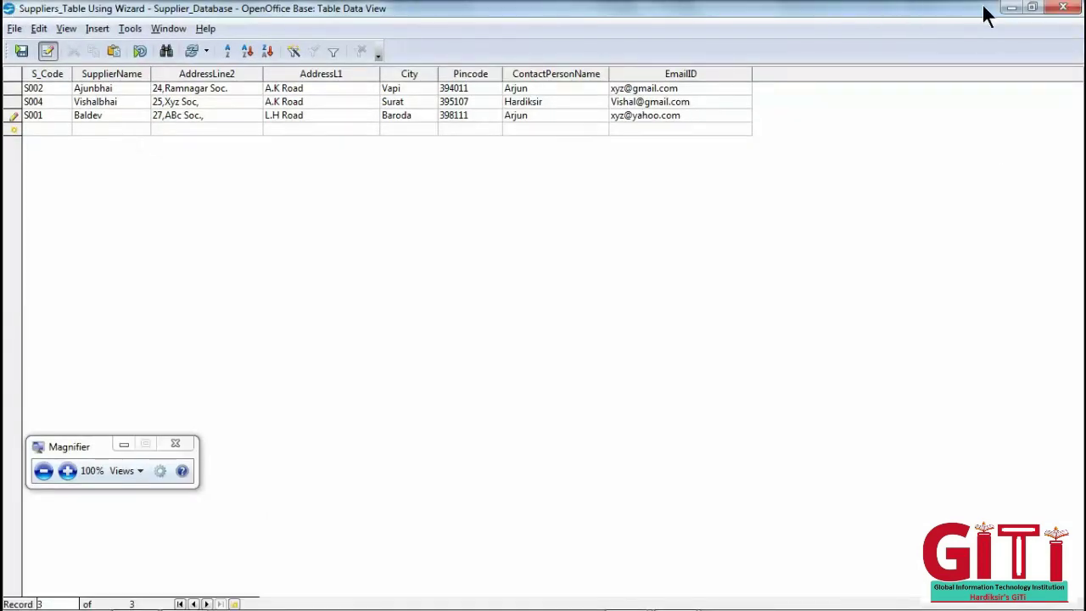
pyautogui.click(1011, 8)
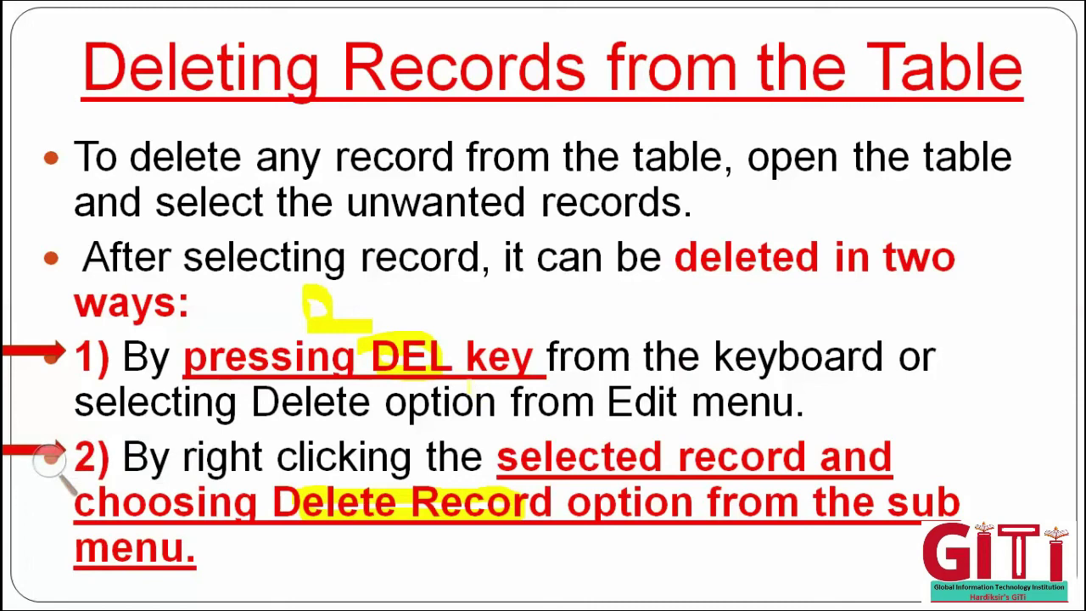
# - Advance to the Record Deletion Alert Box slide and highlight 'Alert Box' in its title
pyautogui.press('Right')
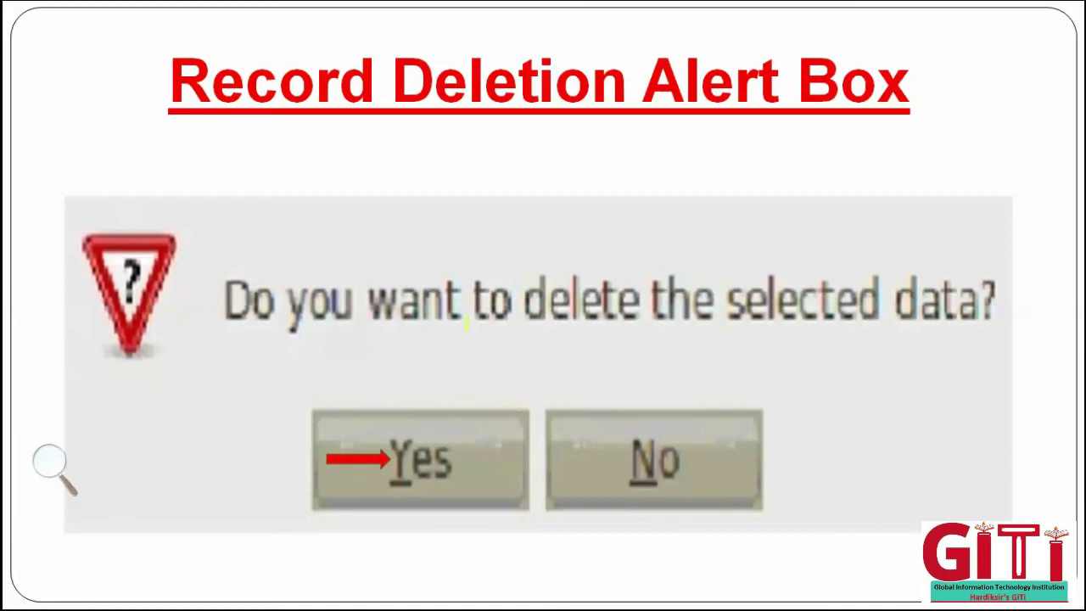
pyautogui.moveTo(655, 69)
pyautogui.mouseDown()
pyautogui.moveTo(871, 75)
pyautogui.moveTo(721, 105)
pyautogui.moveTo(839, 57)
pyautogui.mouseUp()
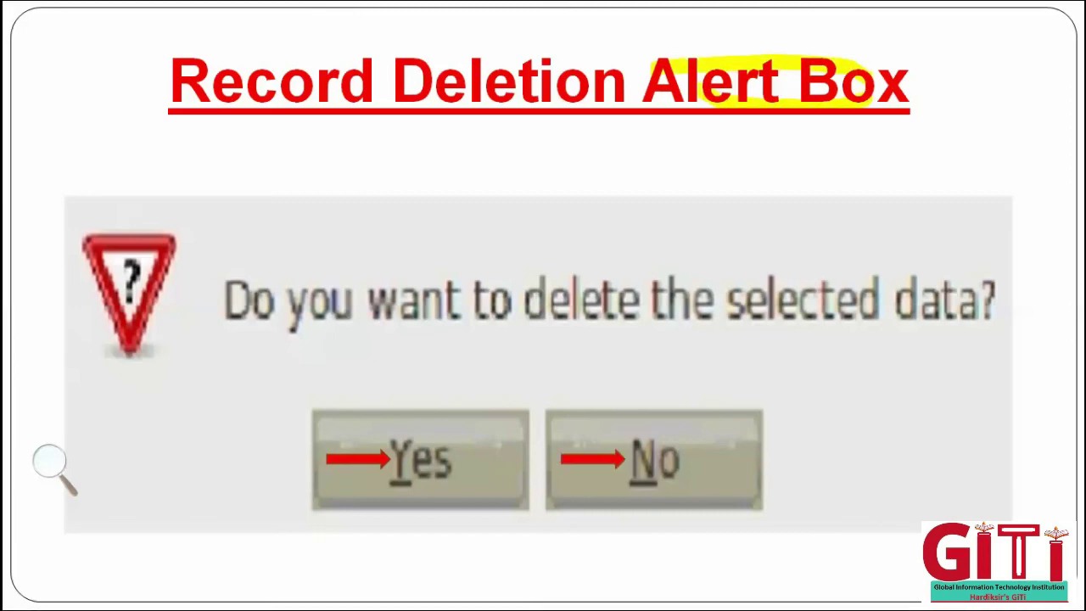